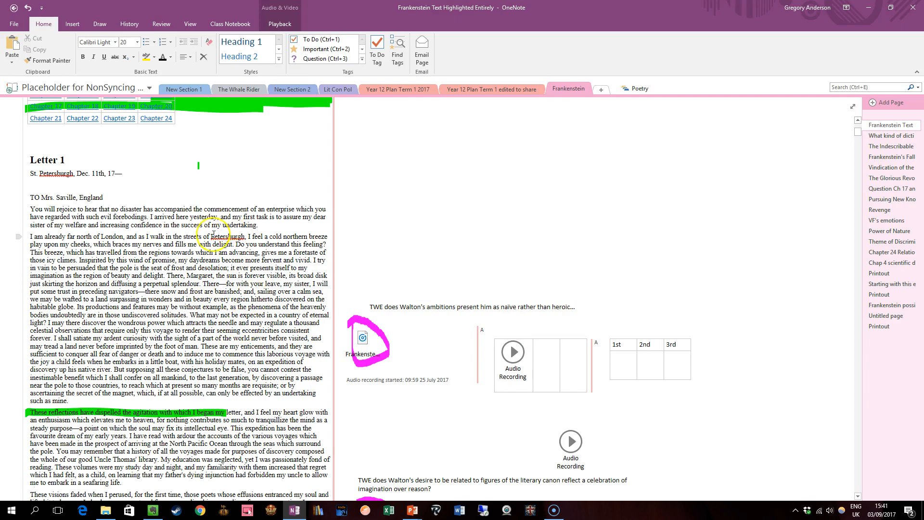
Step: Switch from the Frankenstein page to the Bath MA Reading notebook in the list of notebooks
scroll(157, 226, "down", 10)
scroll(154, 241, "up", 15)
scroll(241, 315, "down", 15)
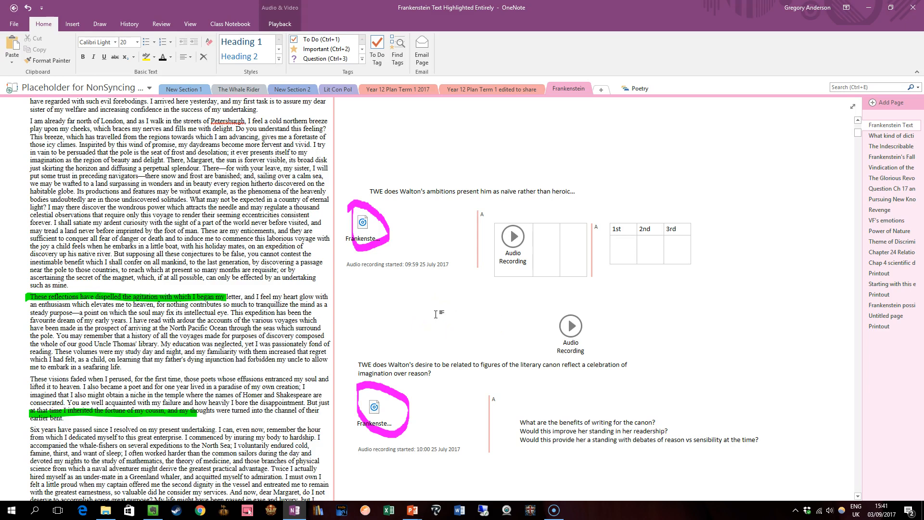
left_click(91, 87)
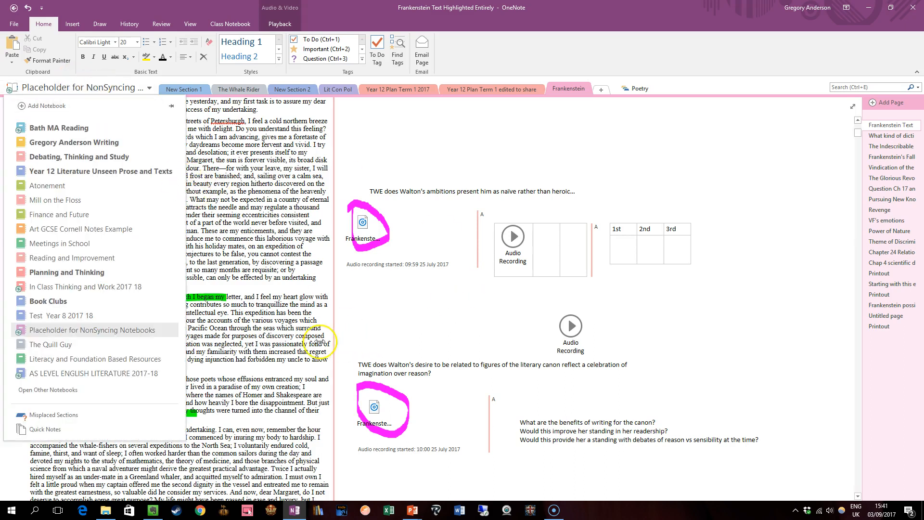
left_click(65, 129)
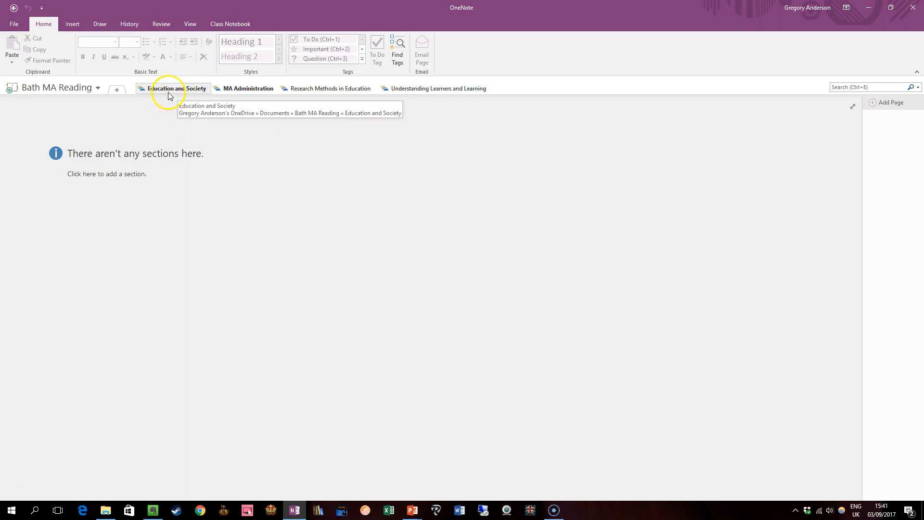
left_click(81, 88)
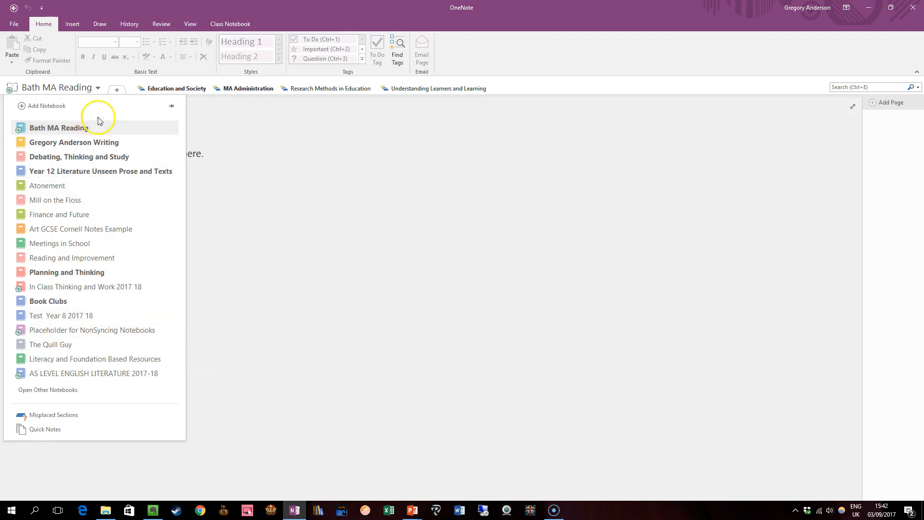
left_click(92, 92)
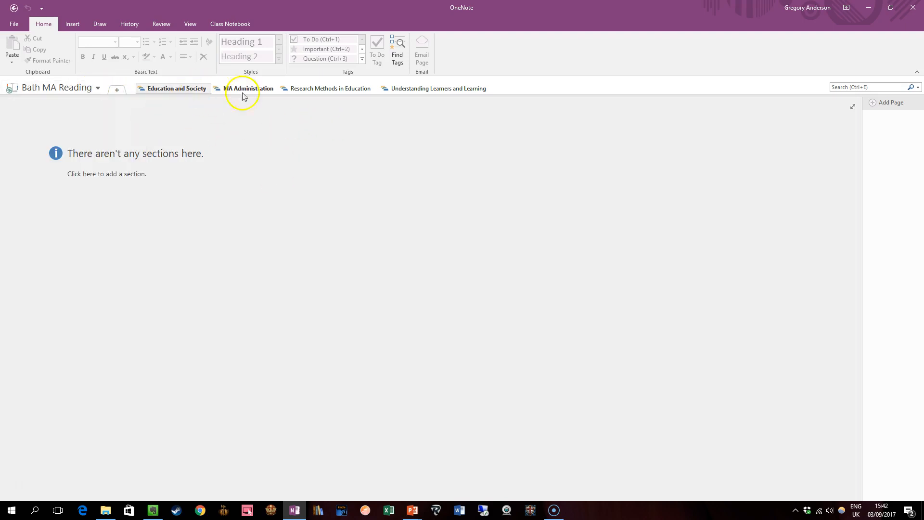
Step: Create a section group named Assessment in the Bath MA Reading notebook, look inside it and return to the notebook's top level
right_click(507, 84)
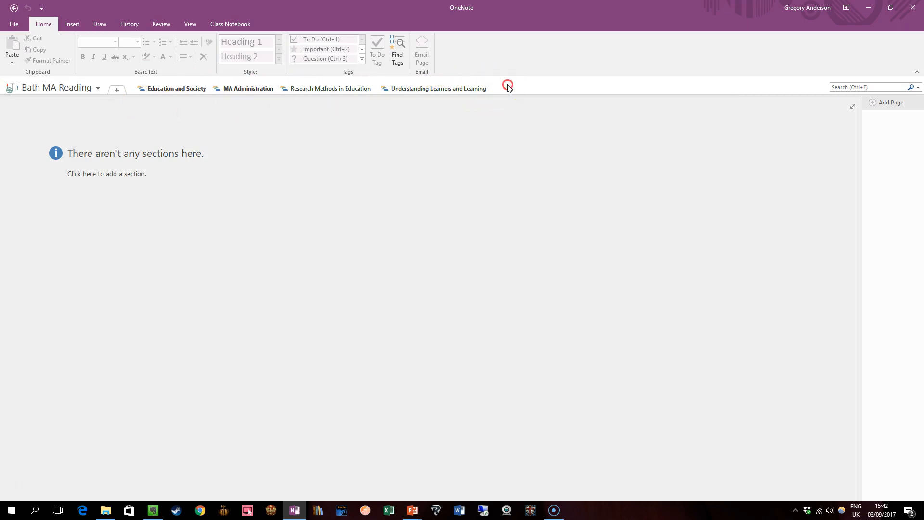
left_click(532, 103)
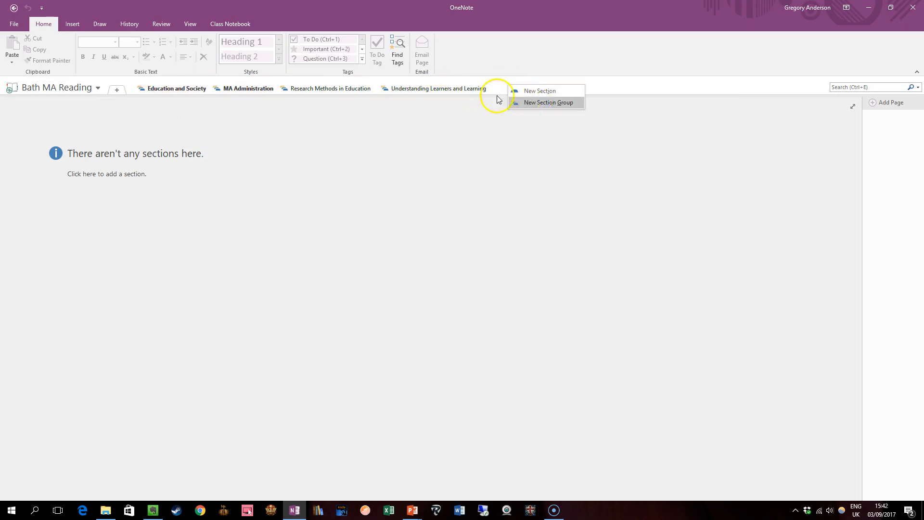
left_click(519, 105)
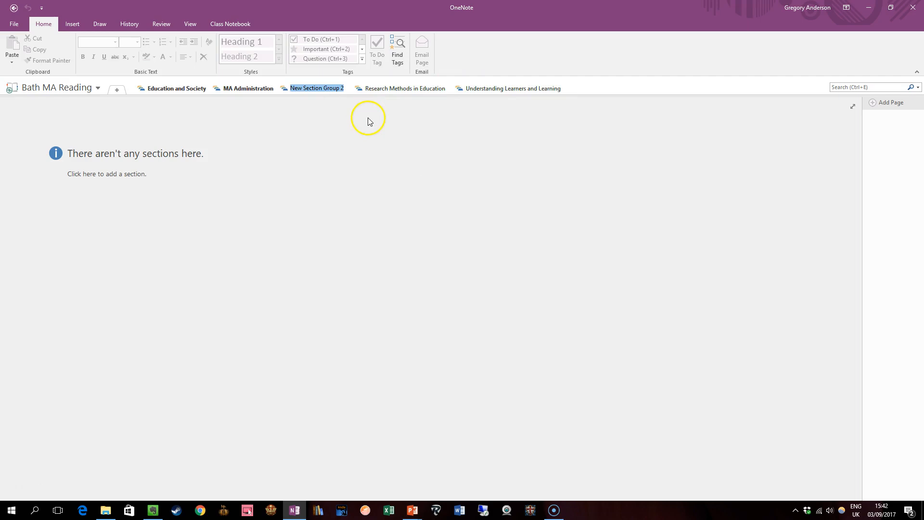
type("Assessment")
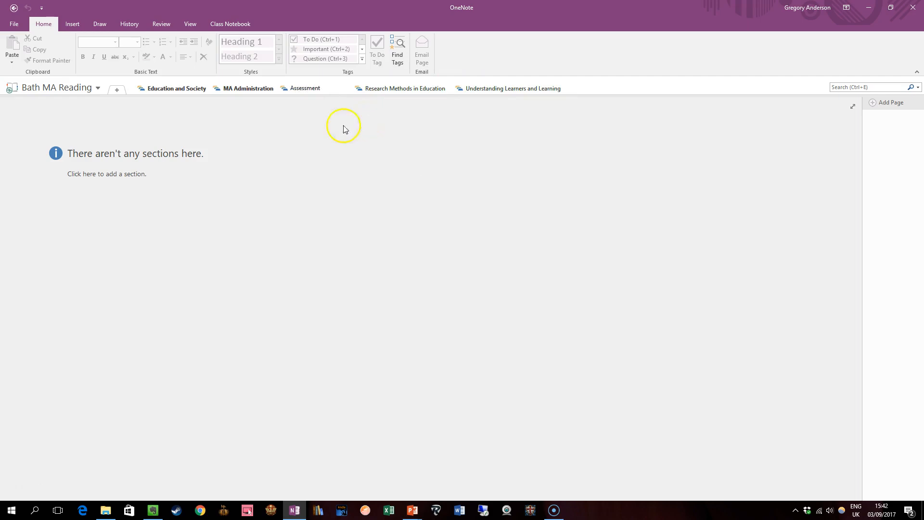
left_click(410, 224)
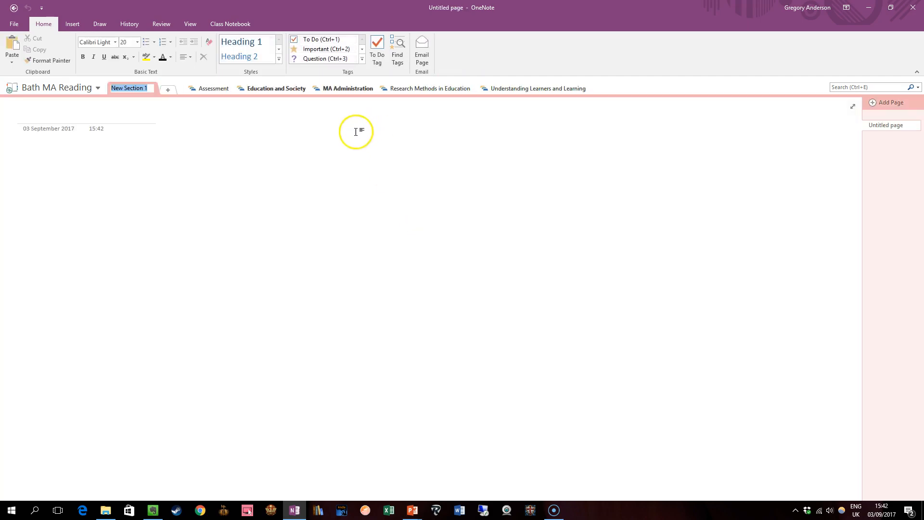
left_click(219, 89)
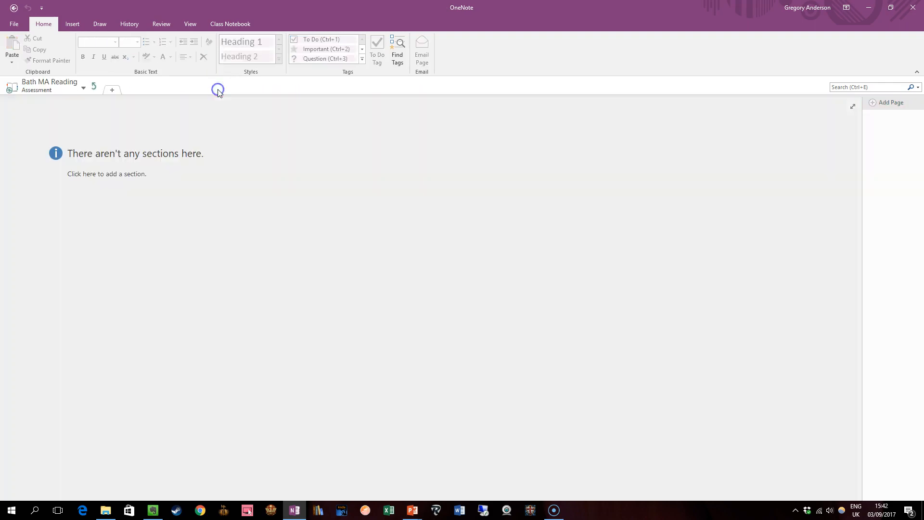
left_click(95, 88)
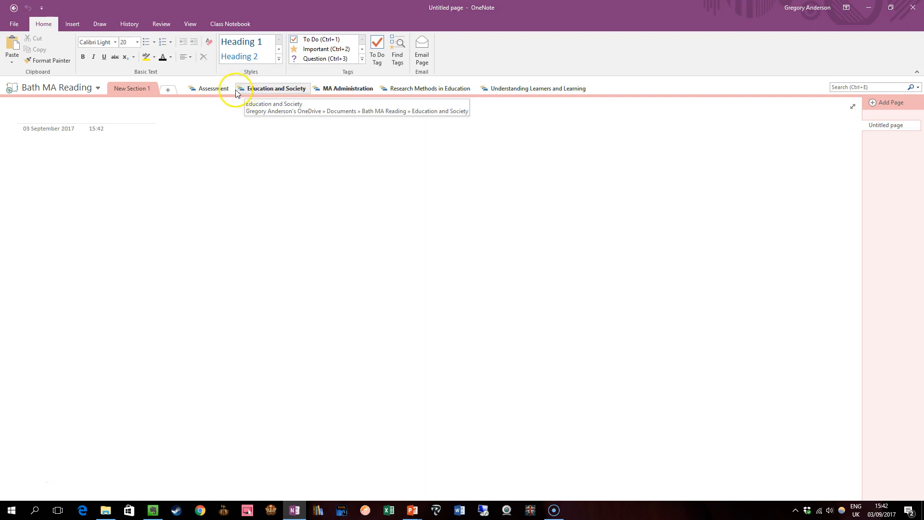
Step: Open the Assessment and Response section group within Education and Society and widen the page list to show full page titles
left_click(263, 90)
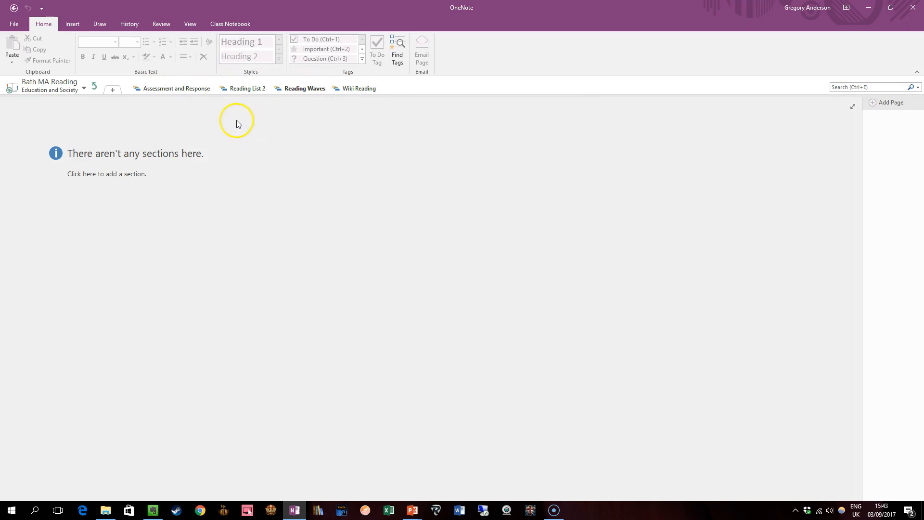
left_click(192, 92)
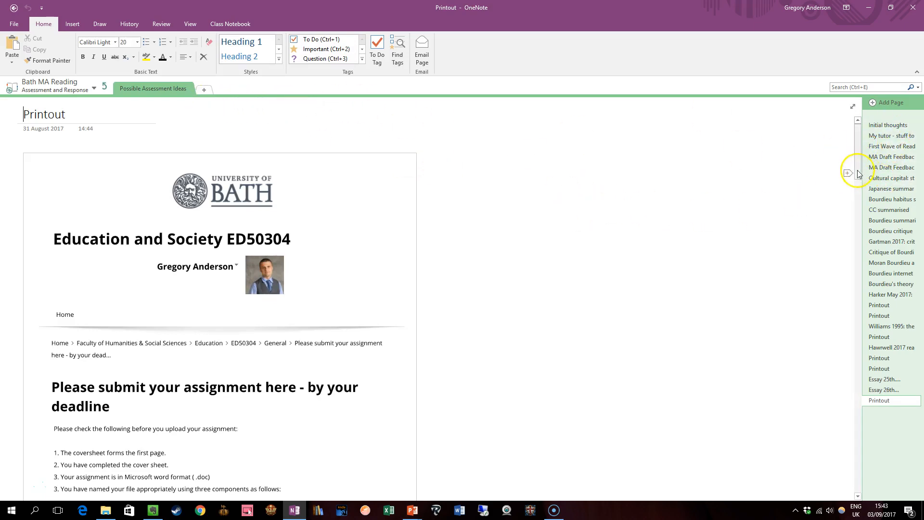
left_click_drag(862, 170, 718, 161)
Step: View the Initial thoughts page and look over its assessment brief, essay idea and unit summary
left_click(758, 126)
scroll(322, 279, "down", 6)
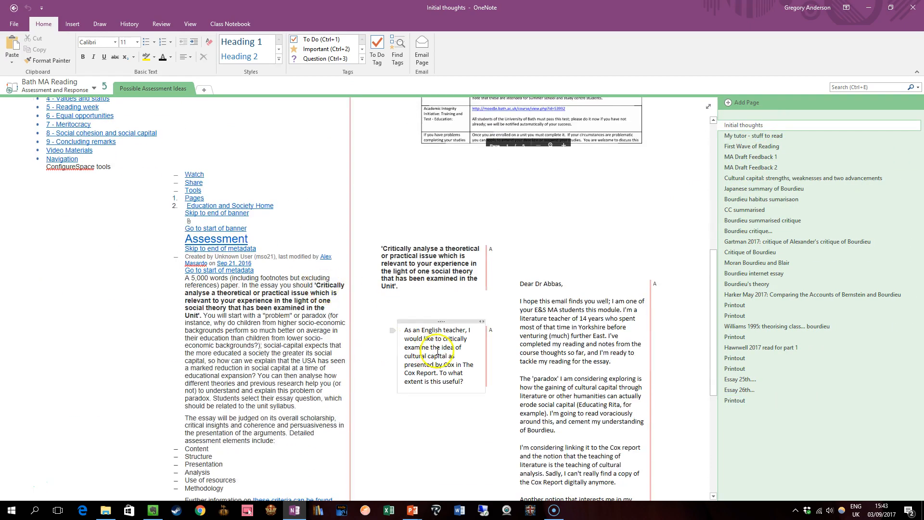
scroll(439, 355, "up", 5)
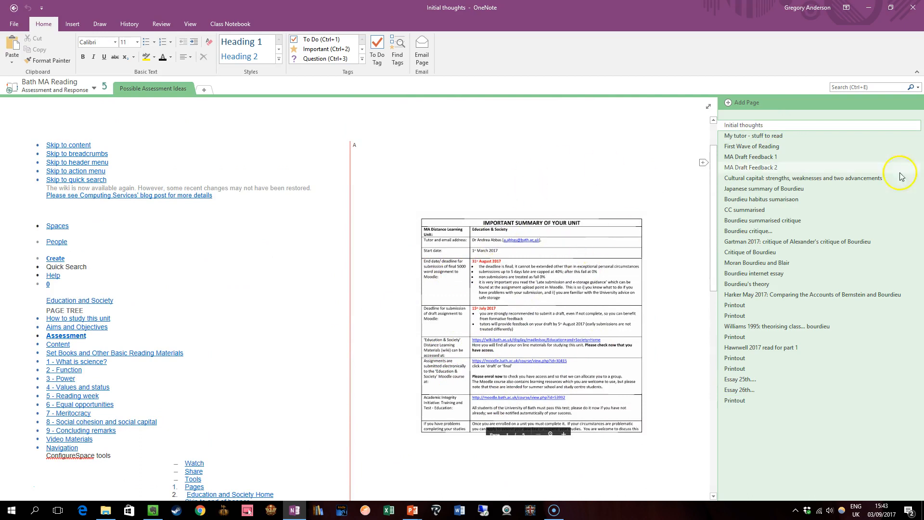
Step: View the MA Draft Feedback 1 page, looking over the commented draft from its annotations back to the cover sheet
left_click(766, 157)
scroll(554, 295, "up", 3)
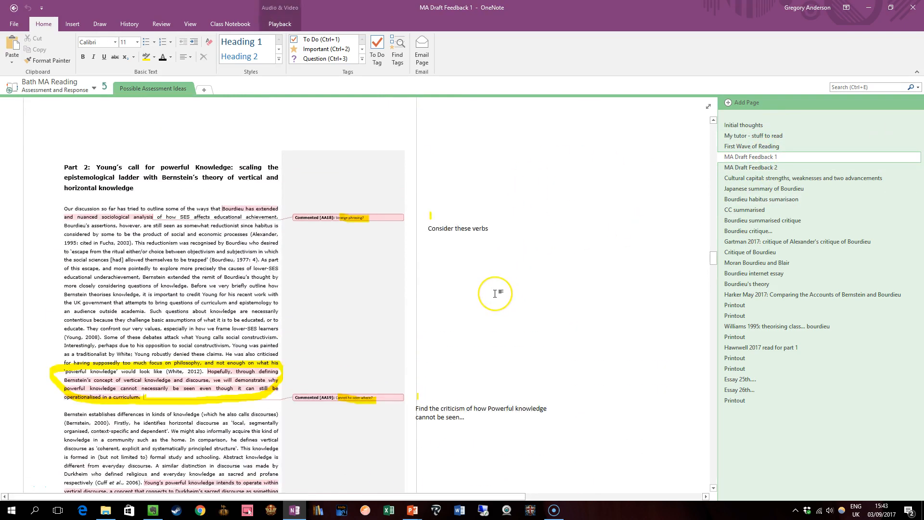
scroll(494, 293, "up", 15)
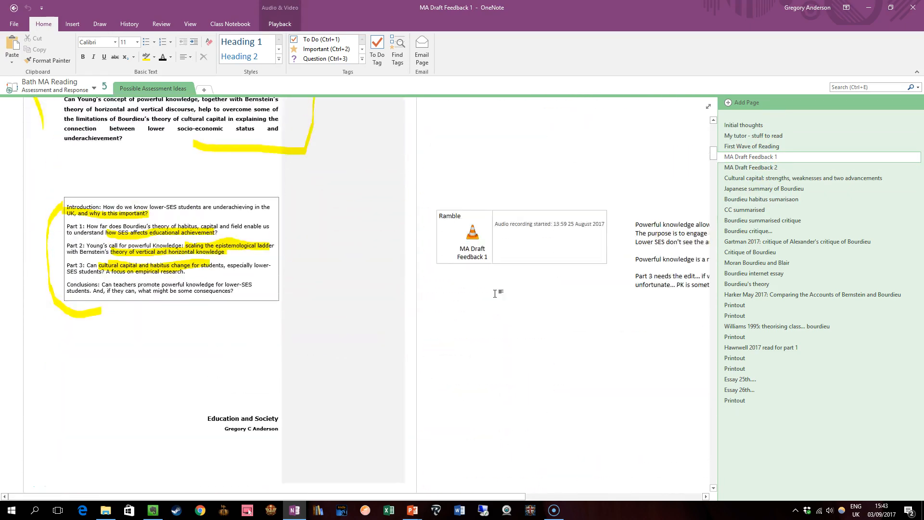
scroll(495, 293, "up", 10)
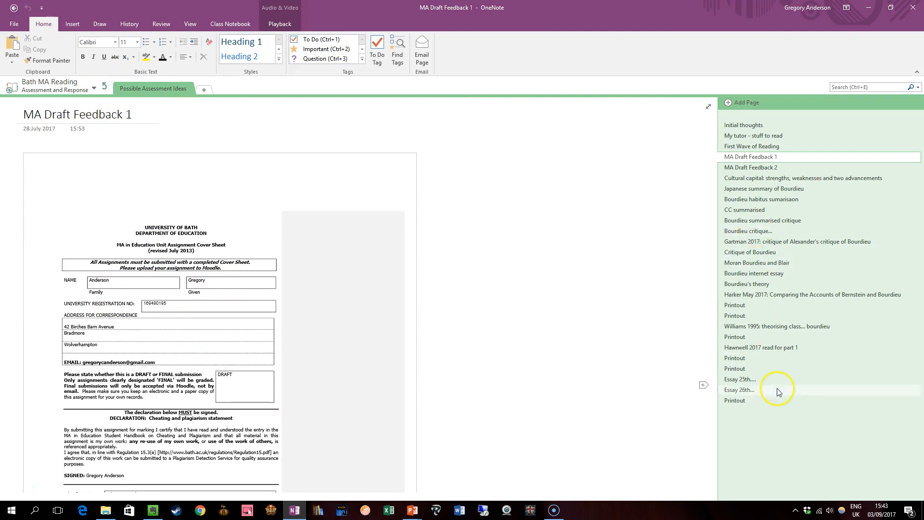
Step: View the page comparing the accounts of Bernstein and Bourdieu and examine the highlighted abstract and opening paragraphs
left_click(756, 295)
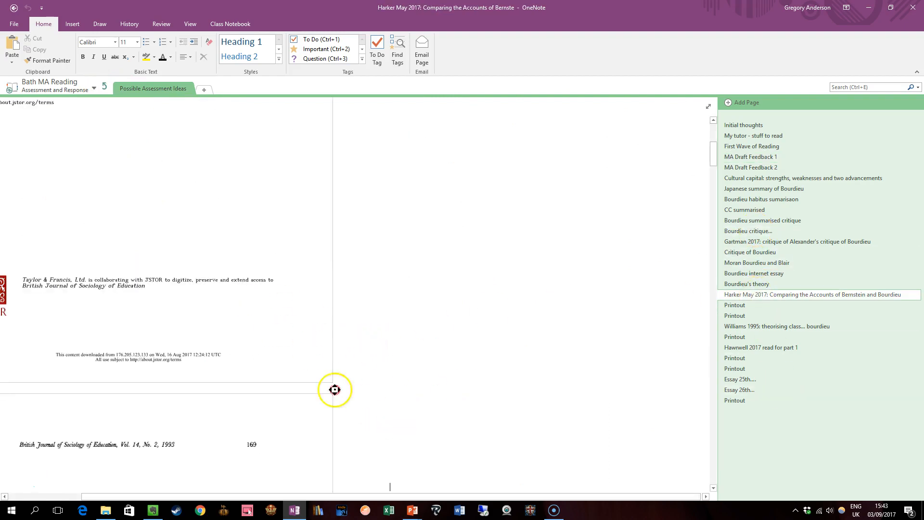
scroll(212, 386, "left", 2)
scroll(359, 392, "up", 5)
scroll(347, 353, "down", 8)
scroll(345, 353, "down", 5)
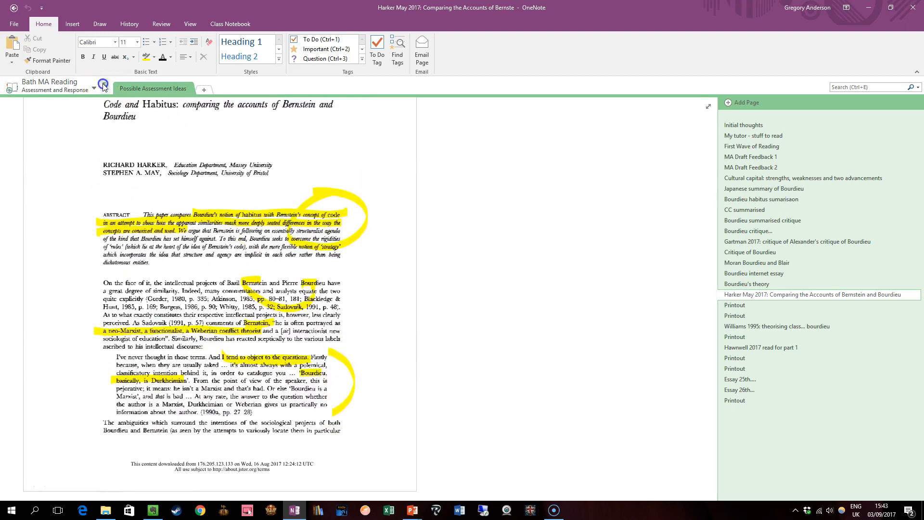
Step: Go back to Education and Society and open the Pre Essay Reading Wave 1 section in the Reading Waves group
left_click(103, 85)
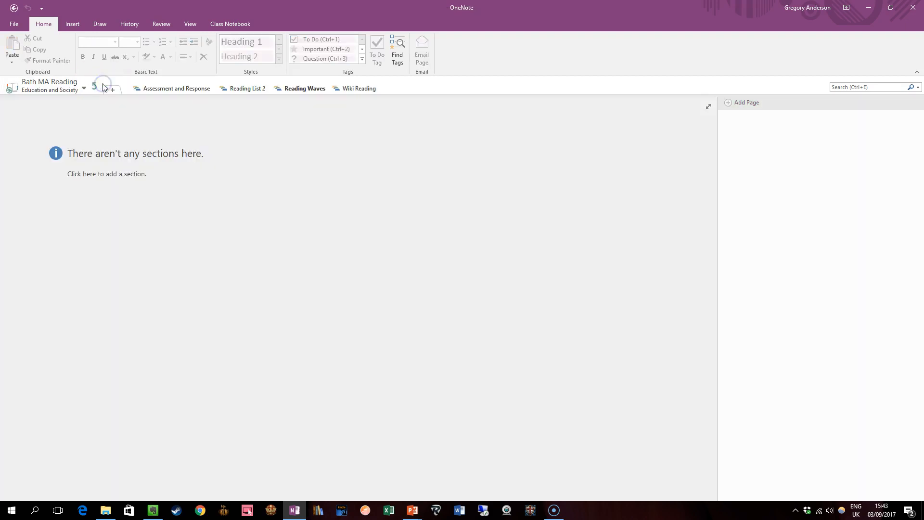
left_click(304, 90)
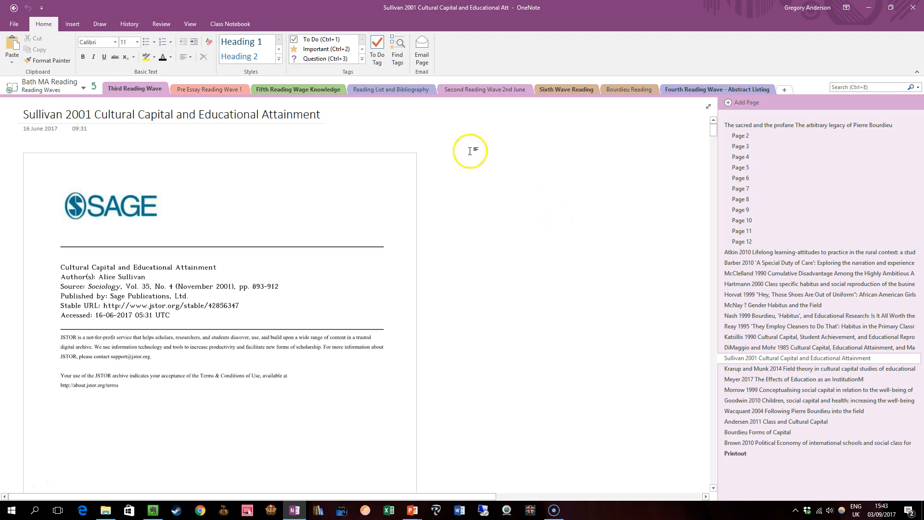
left_click(199, 91)
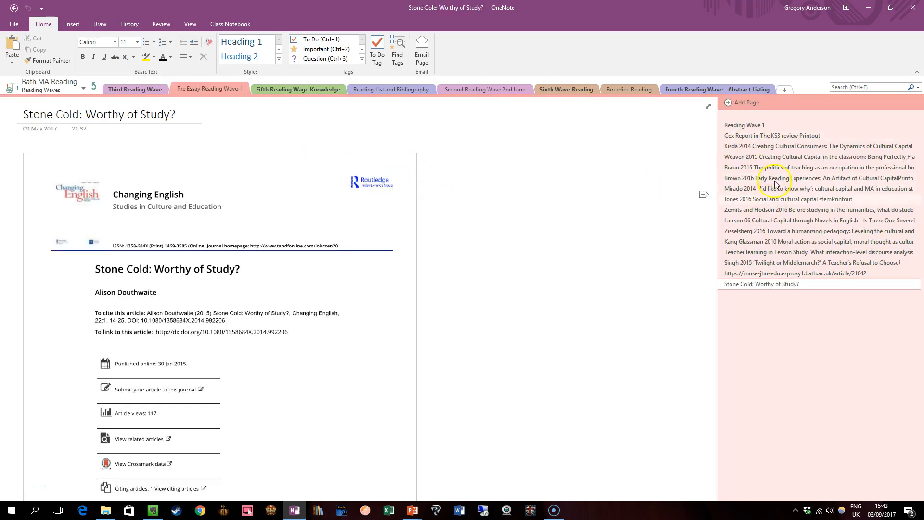
Step: Look through the Stone Cold: Worthy of Study? article, examining its highlighted passages, handwritten notes and highlighted references
scroll(514, 308, "down", 15)
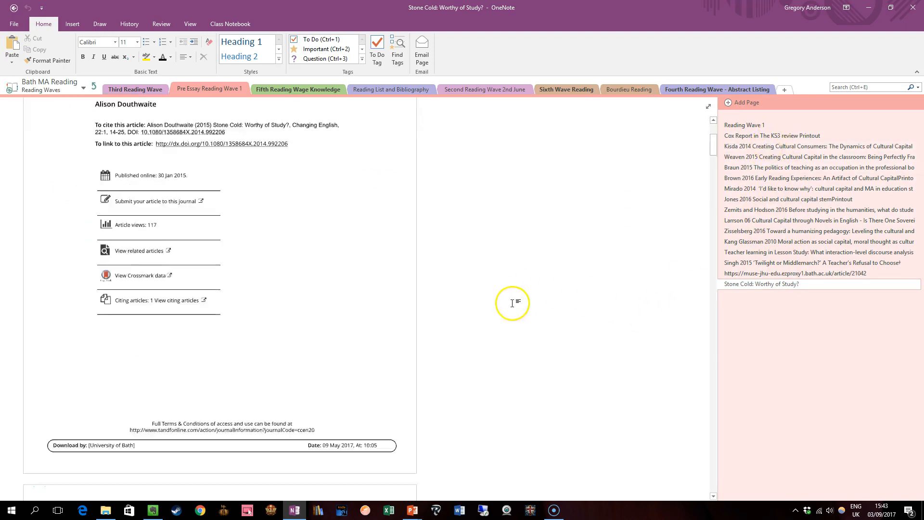
scroll(501, 339, "down", 20)
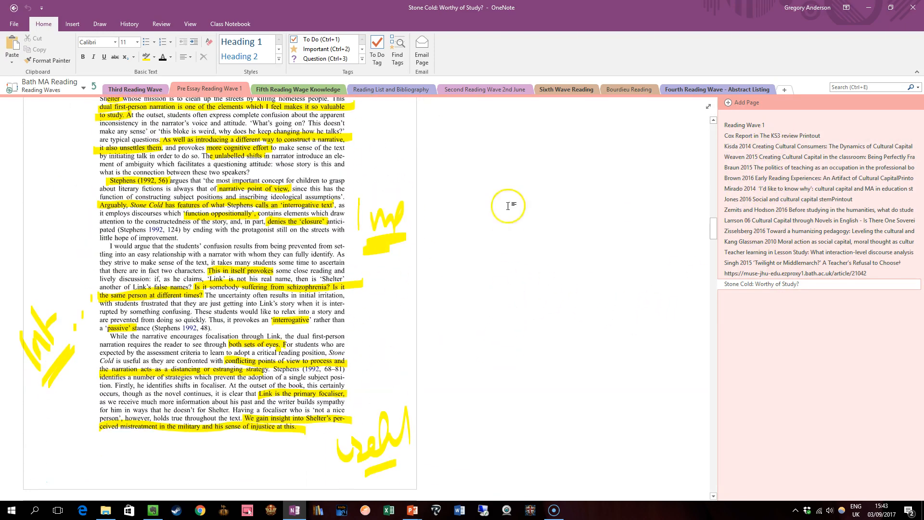
scroll(500, 394, "up", 6)
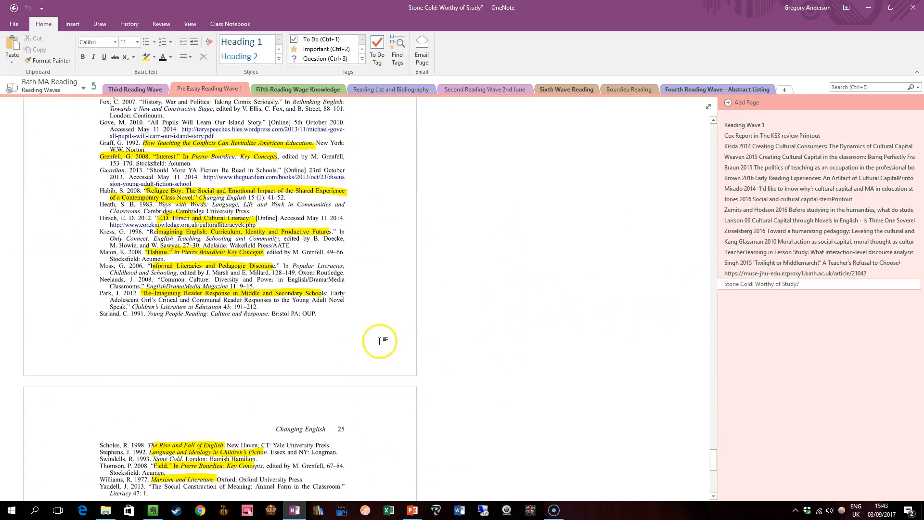
scroll(474, 339, "up", 4)
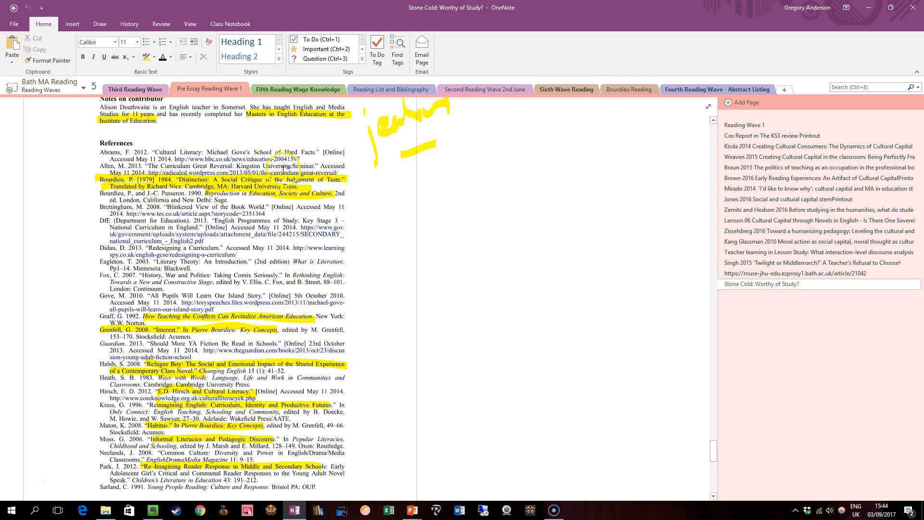
scroll(248, 337, "down", 3)
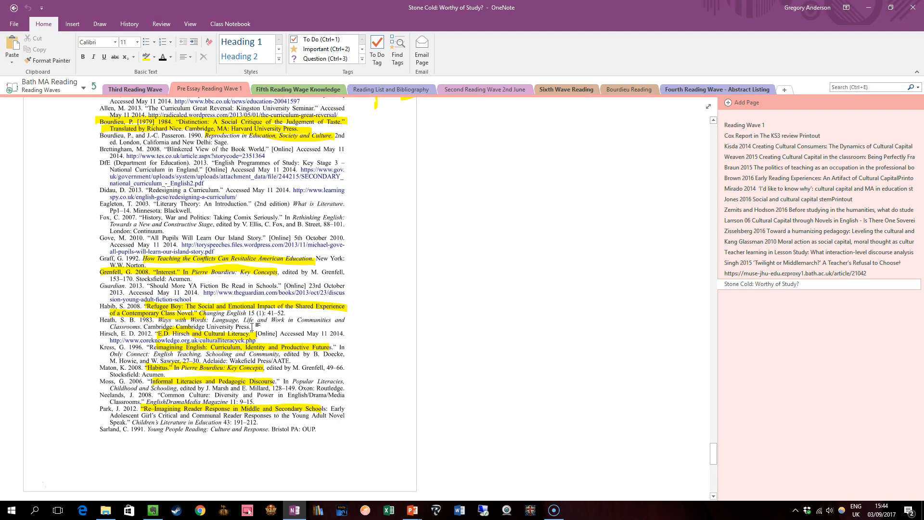
scroll(224, 298, "down", 7)
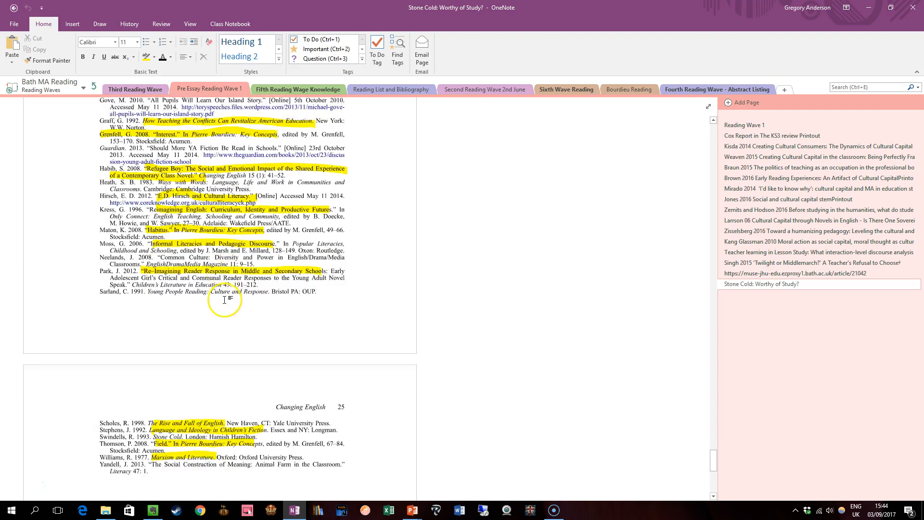
scroll(224, 300, "down", 2)
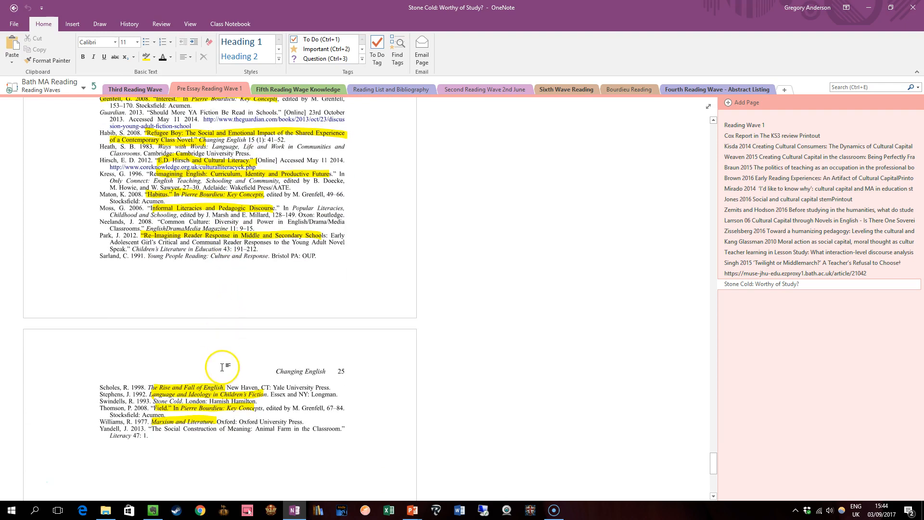
scroll(226, 420, "up", 6)
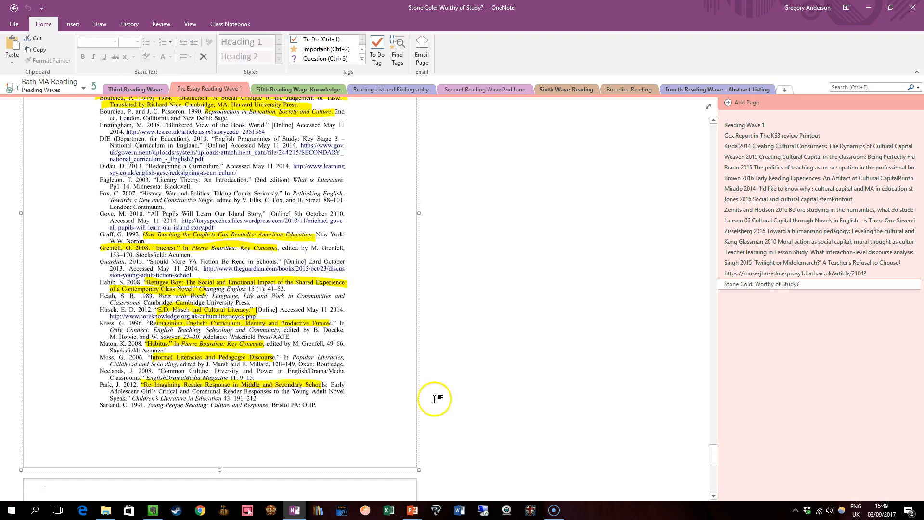
scroll(433, 396, "up", 1)
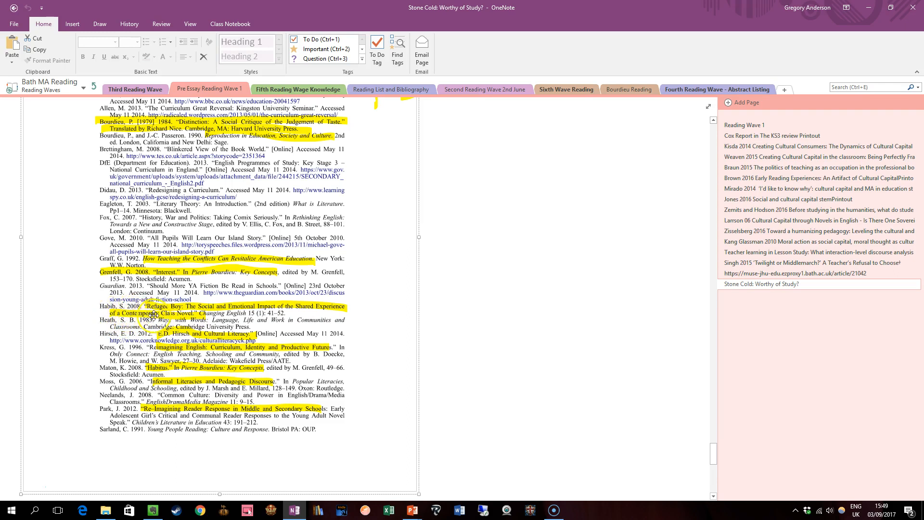
left_click(199, 510)
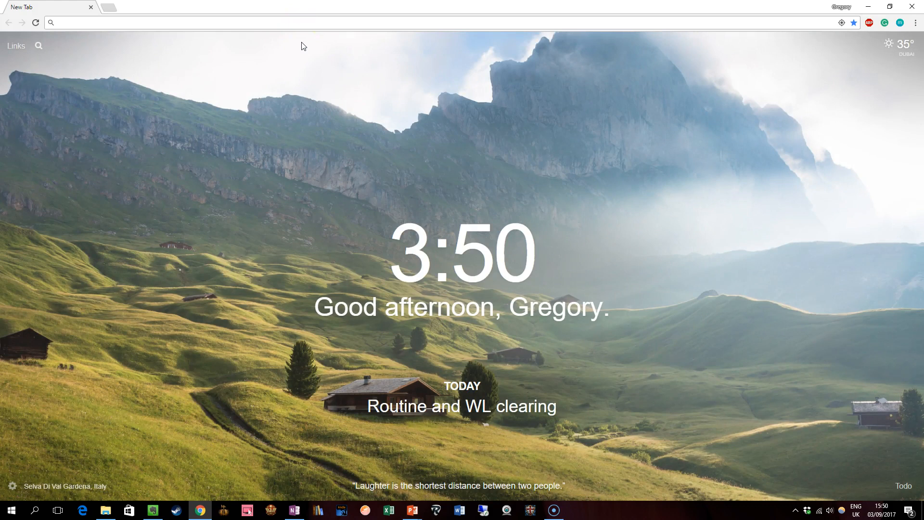
type("bath")
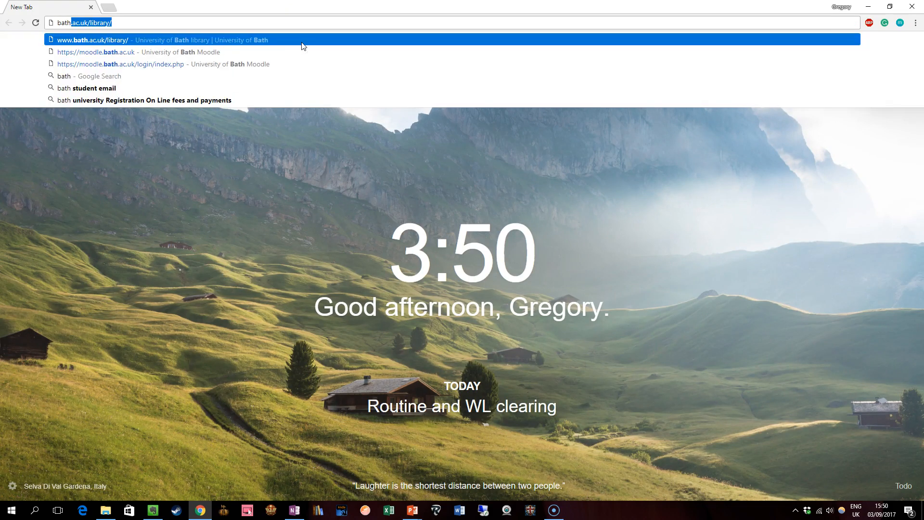
key("Return")
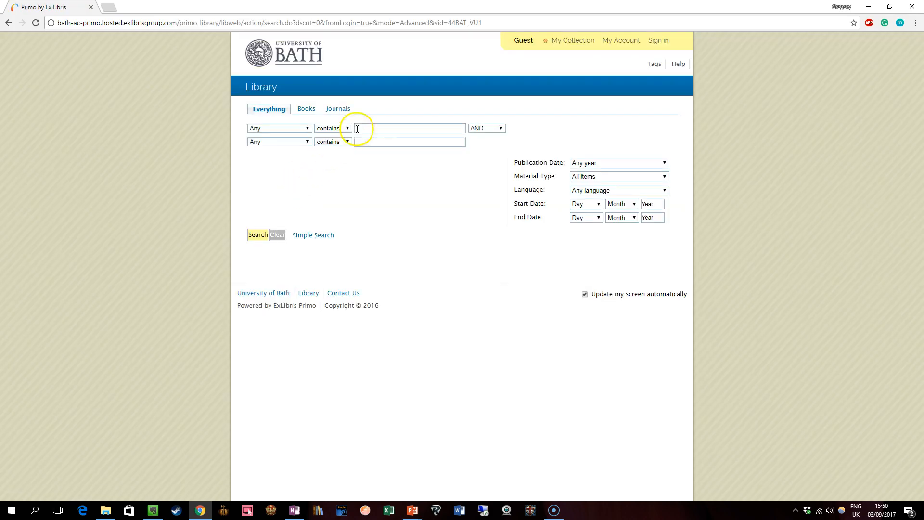
Step: Search the library catalogue for "refugee boy" in any field and look through the first results
left_click(376, 130)
type("refugee")
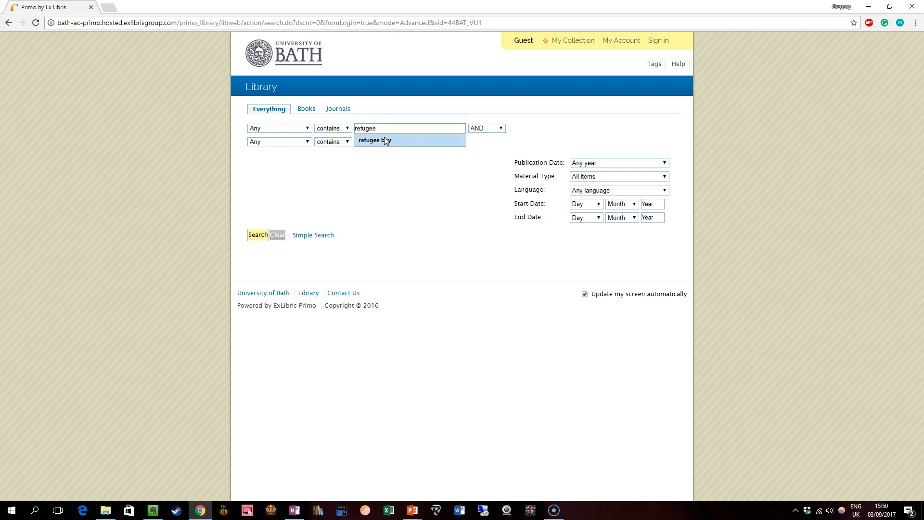
left_click(385, 140)
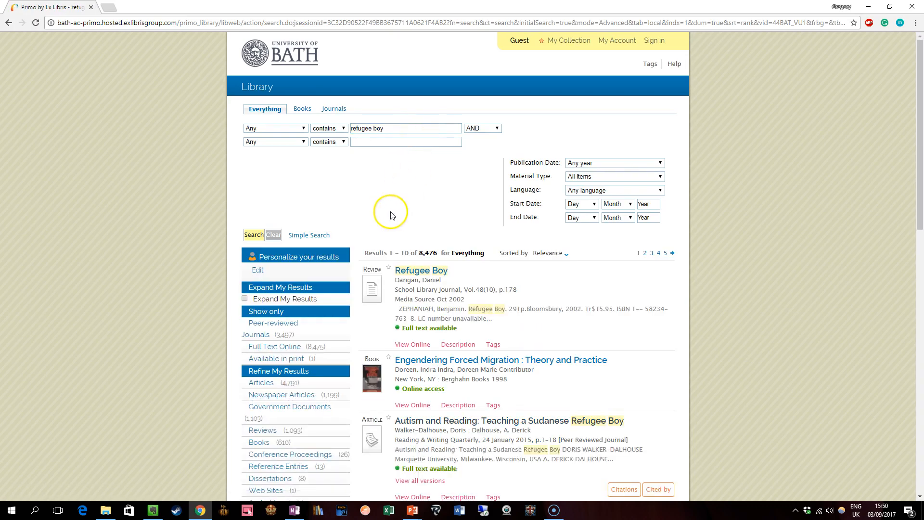
scroll(443, 286, "down", 7)
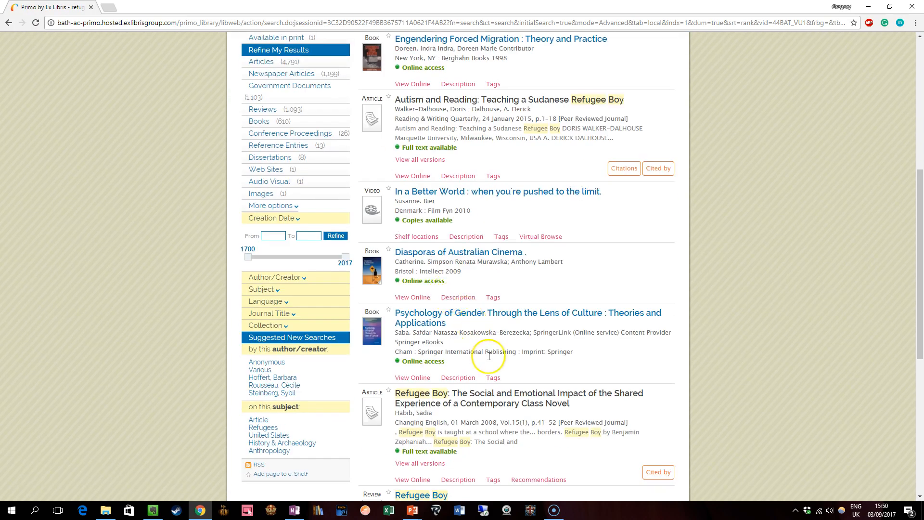
scroll(440, 355, "down", 5)
scroll(484, 354, "up", 12)
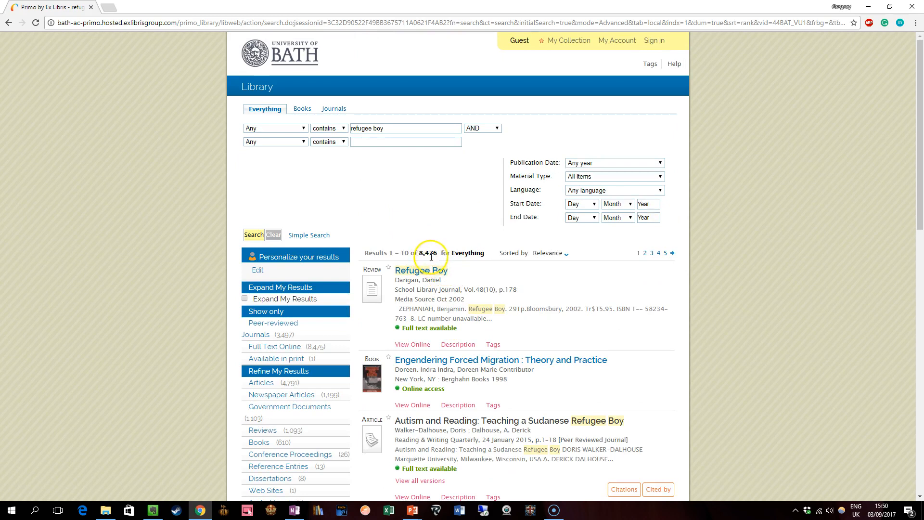
Step: Narrow the catalogue search with a second condition, as author/creator containing the article author's surname
left_click(368, 142)
left_click(287, 142)
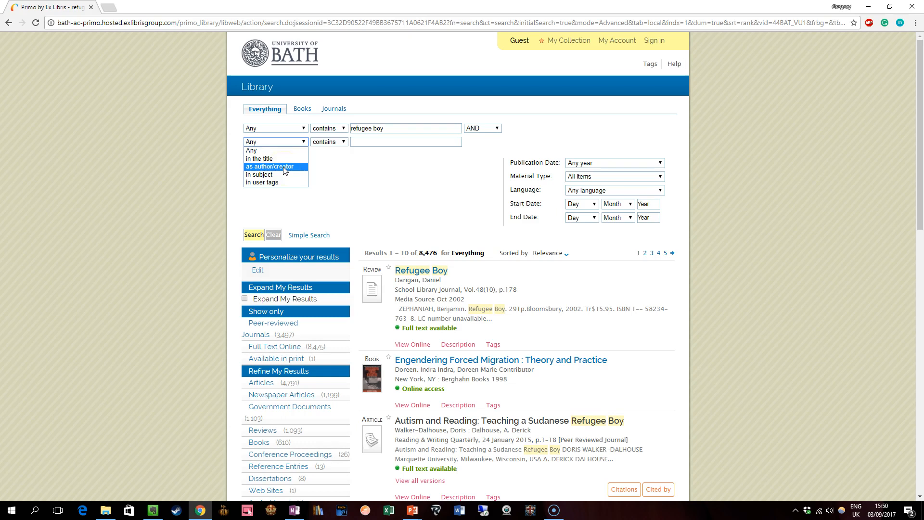
left_click(283, 167)
left_click(394, 141)
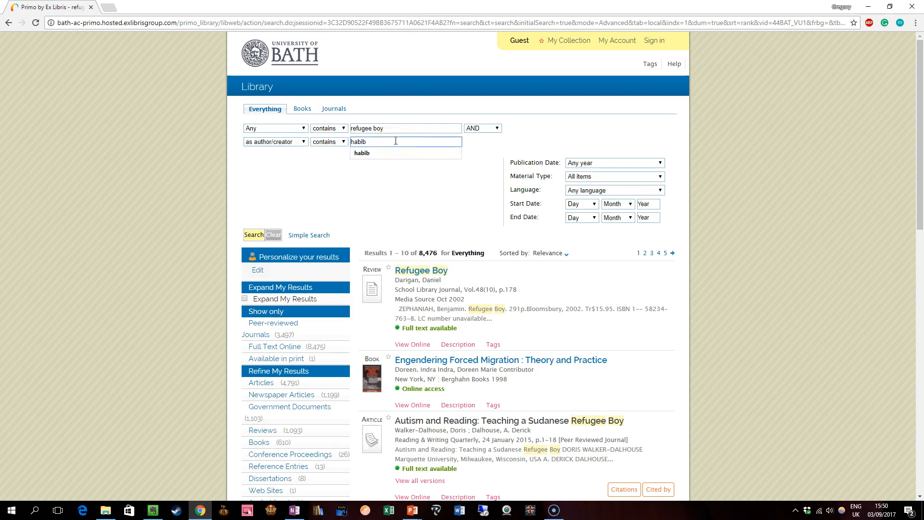
left_click(385, 152)
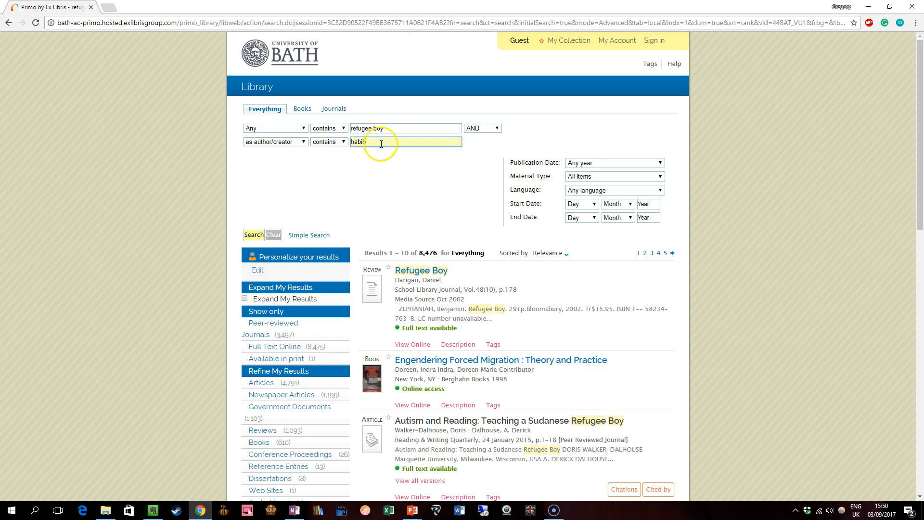
key("Return")
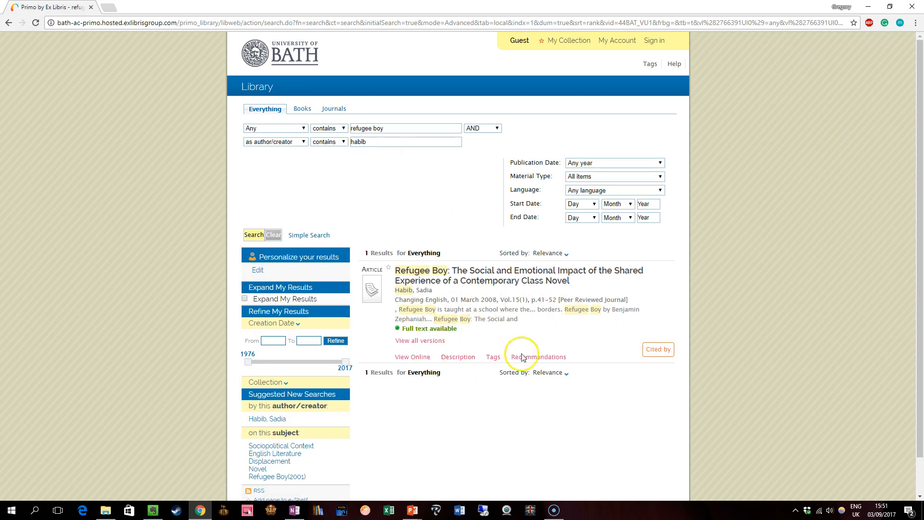
Step: Open the found article's online full text at Taylor & Francis Journals Complete and log in with the filled-in Bath account details
left_click(416, 357)
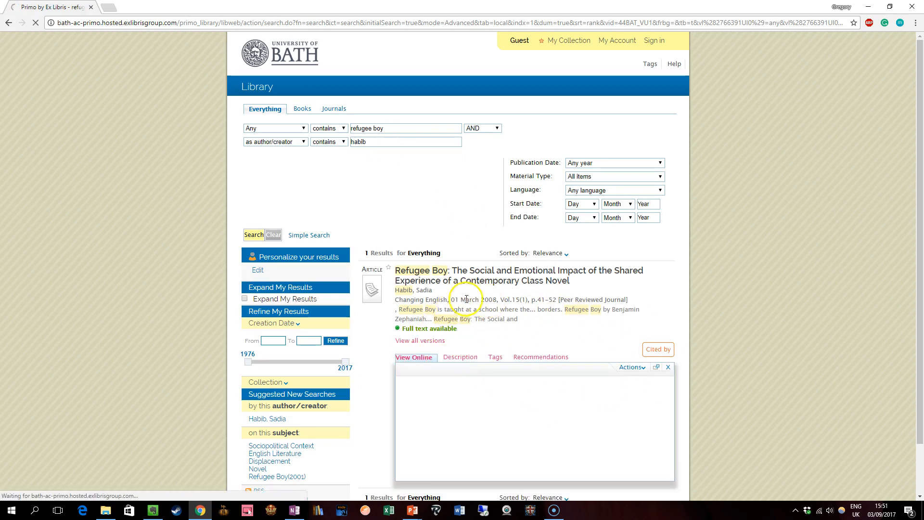
scroll(464, 301, "down", 1)
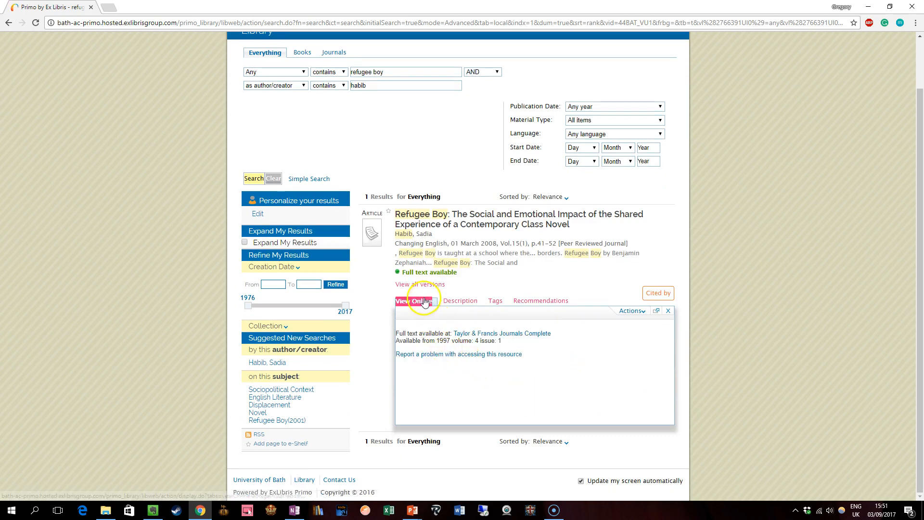
left_click(504, 335)
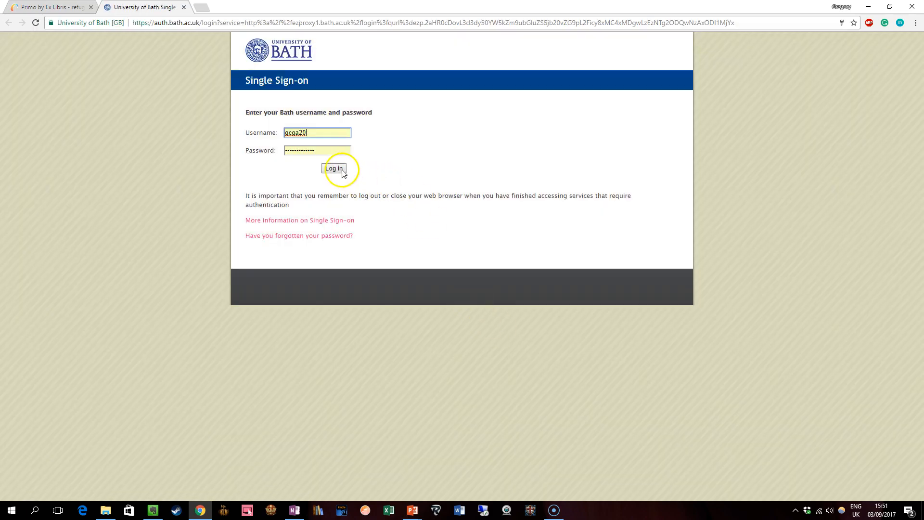
left_click(337, 169)
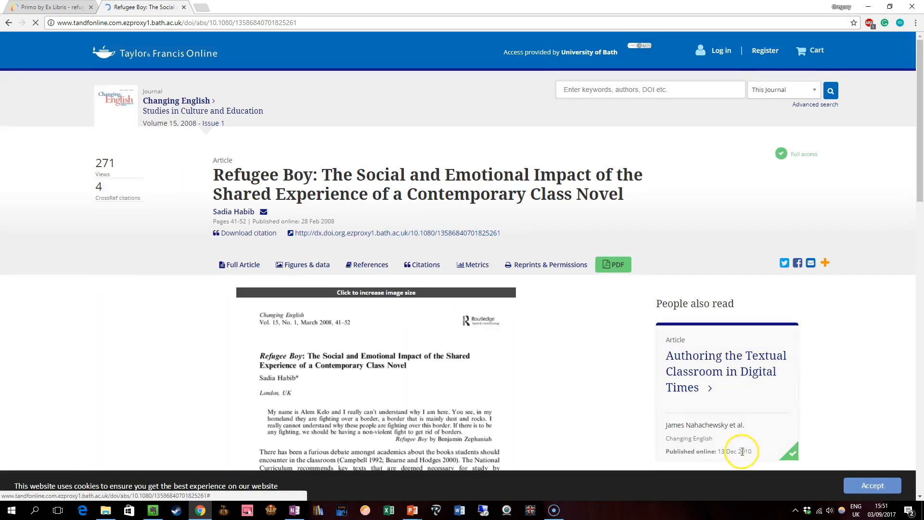
Step: Accept the journal site's cookies and open the PDF of the Refugee Boy article
left_click(885, 490)
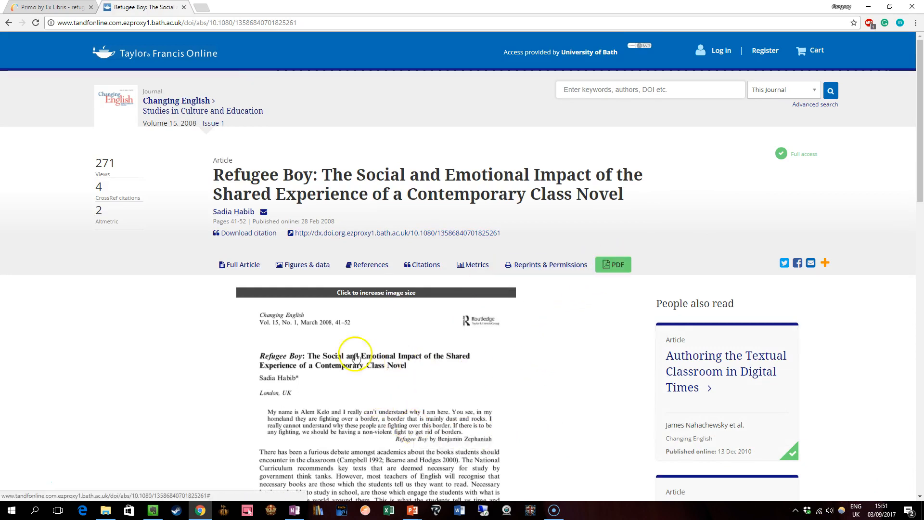
scroll(381, 361, "down", 8)
scroll(518, 287, "up", 6)
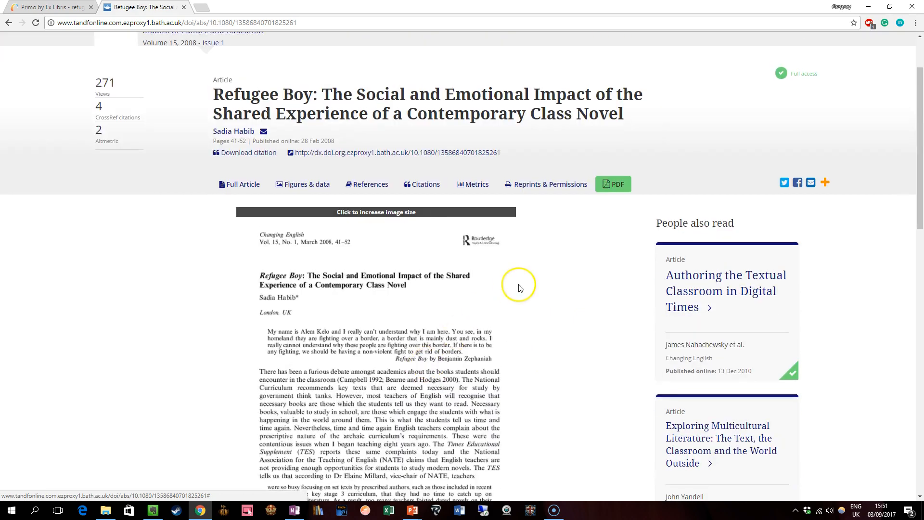
left_click(607, 184)
left_click(423, 273)
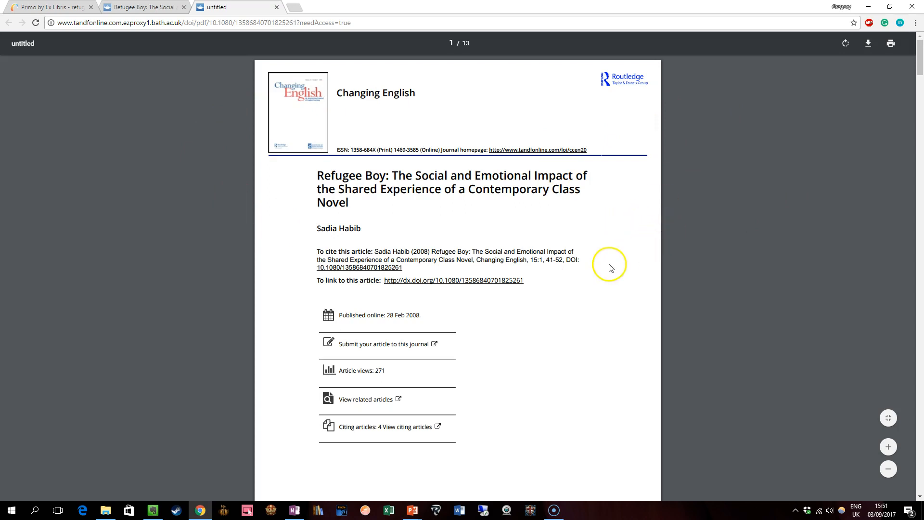
left_click(890, 45)
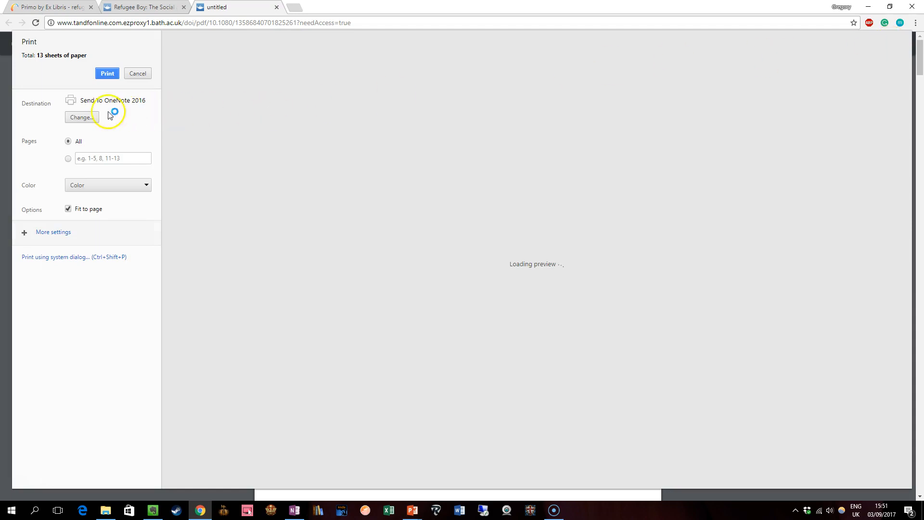
left_click(86, 117)
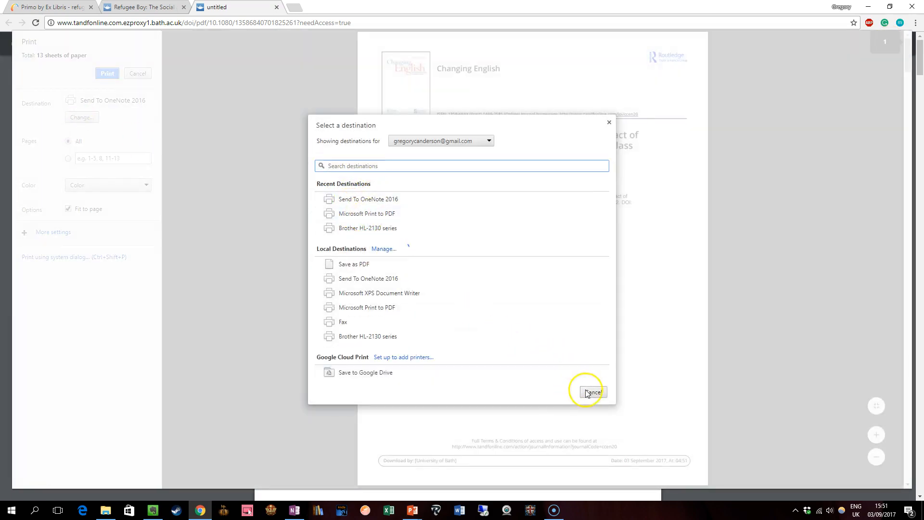
left_click(587, 389)
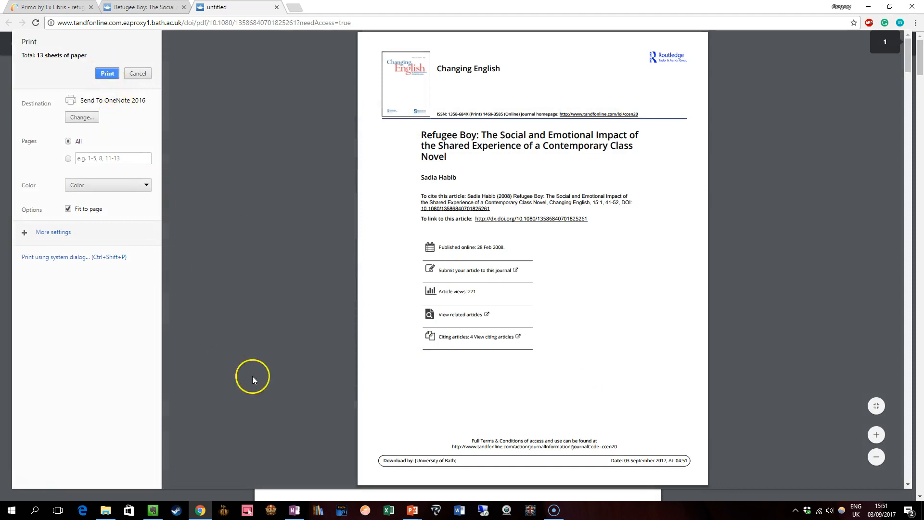
left_click(142, 75)
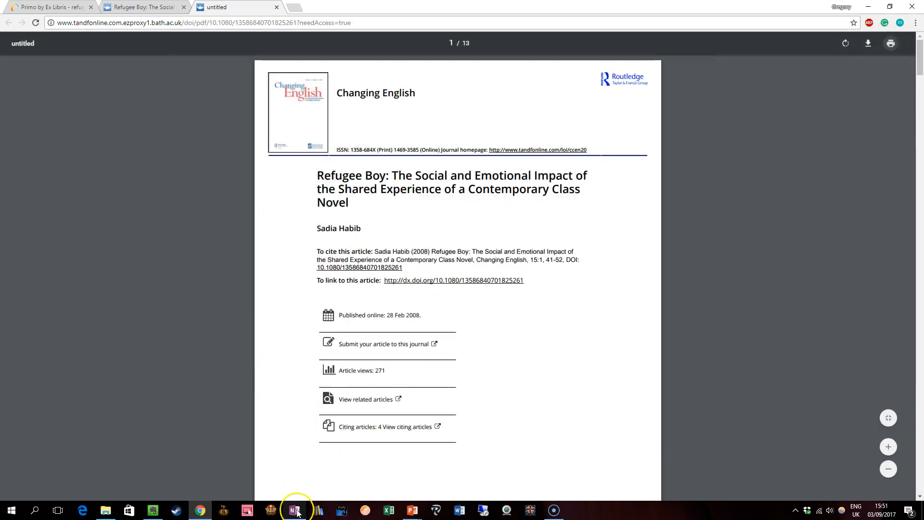
Step: Switch to OneNote and set the Send to OneNote option for Print to OneNote to "Always ask where to send"
left_click(296, 513)
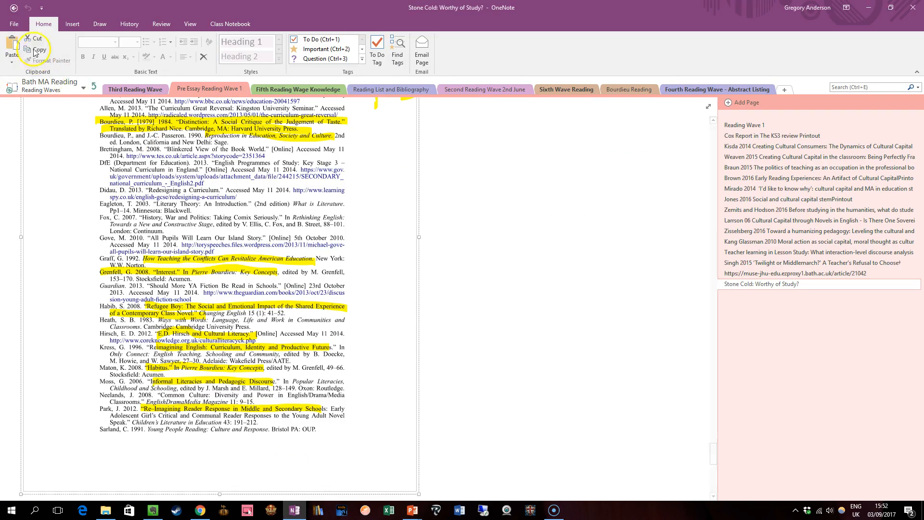
left_click(15, 25)
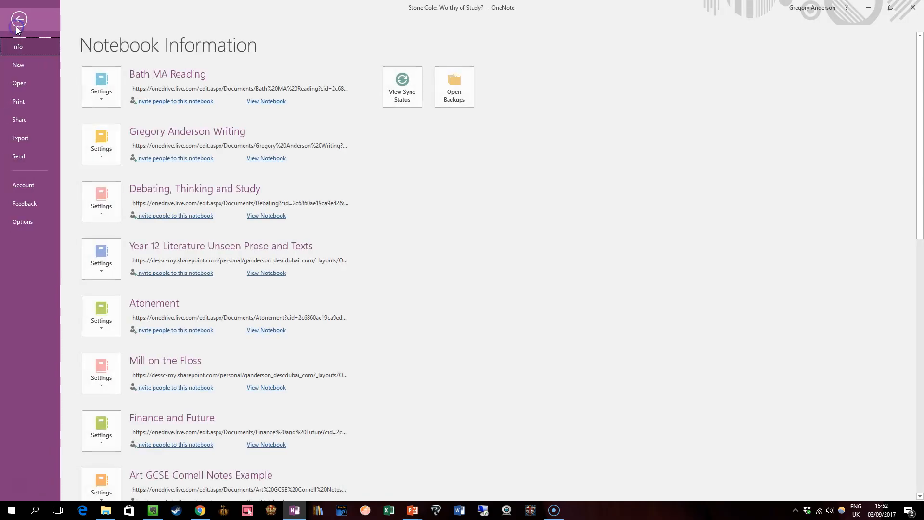
left_click(22, 224)
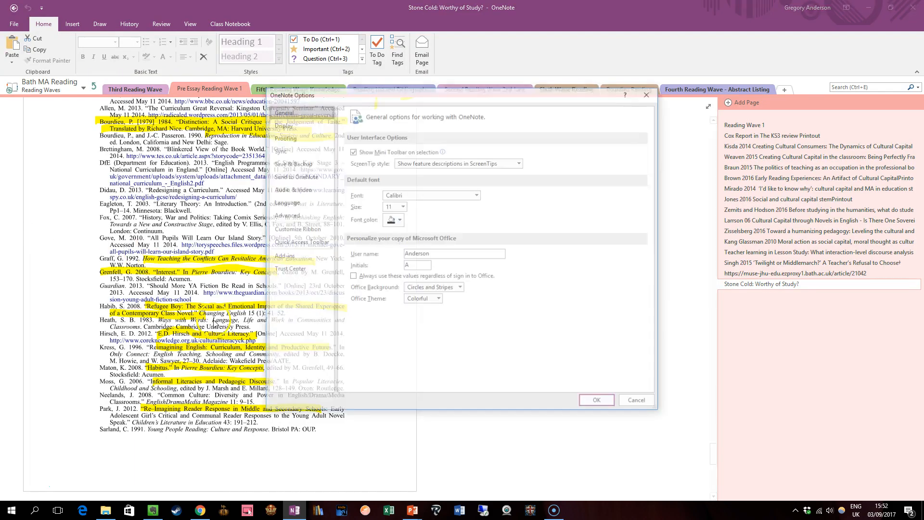
left_click(311, 180)
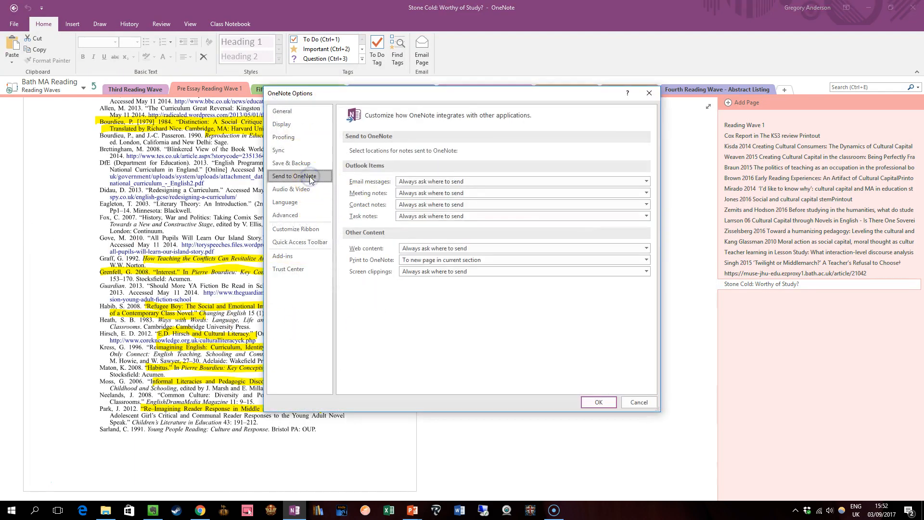
left_click(421, 260)
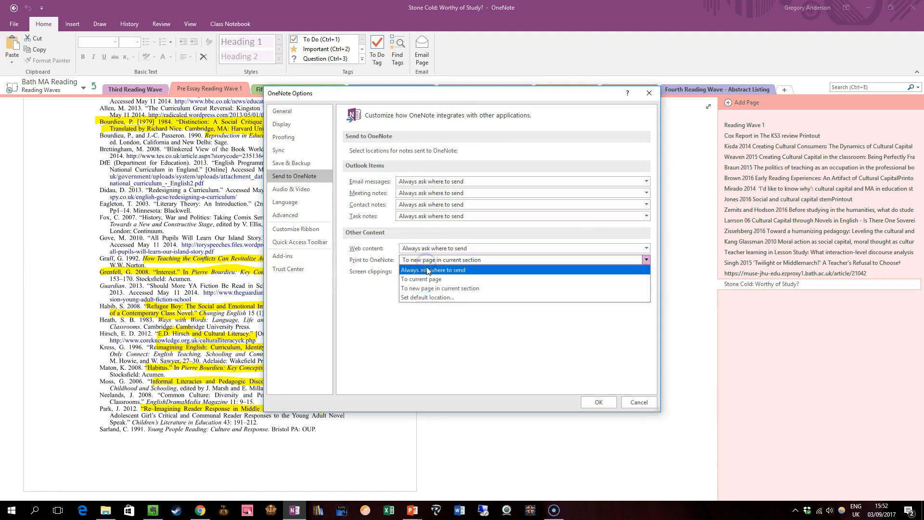
left_click(428, 270)
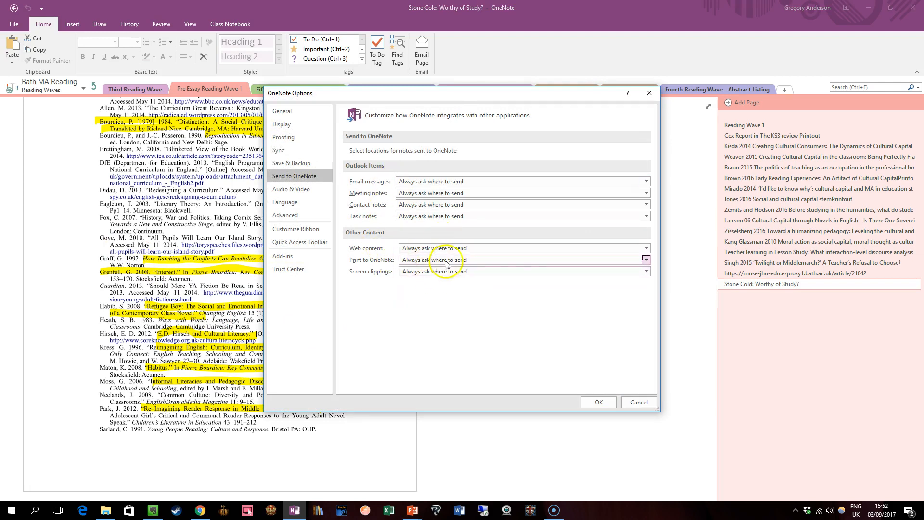
left_click(518, 263)
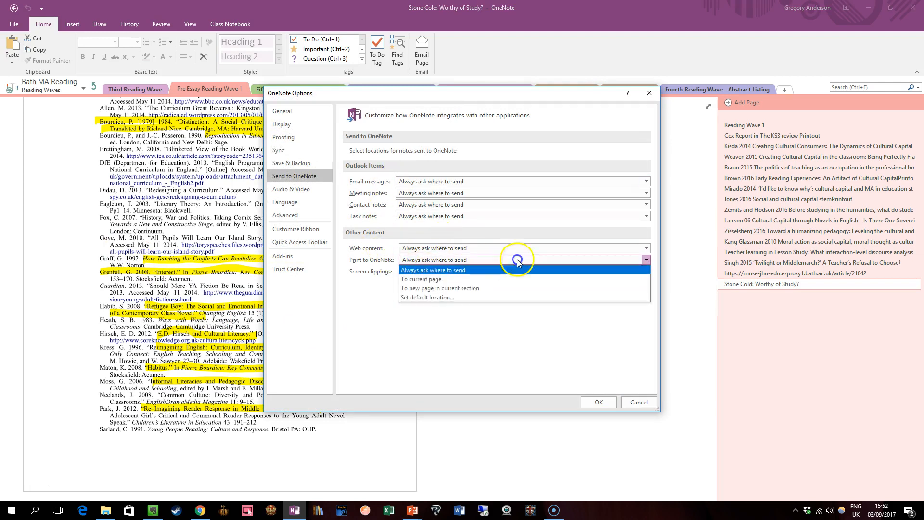
left_click(490, 283)
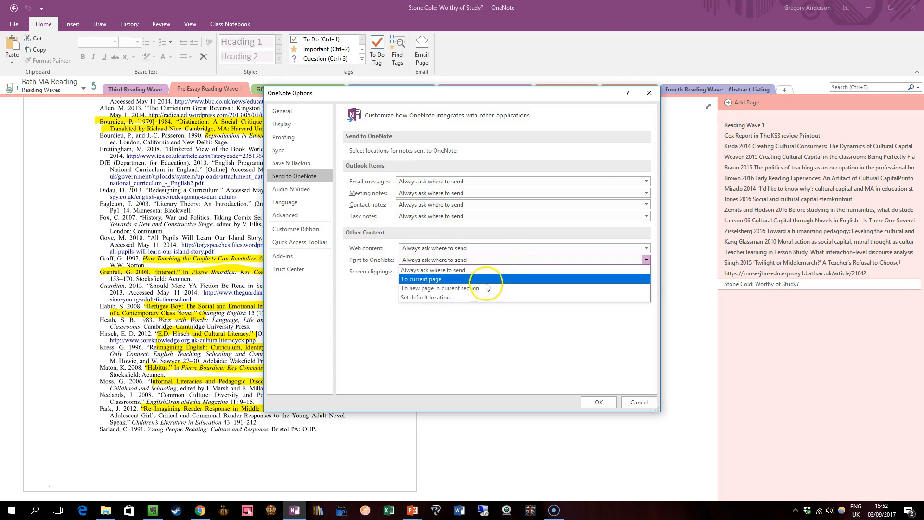
left_click(474, 270)
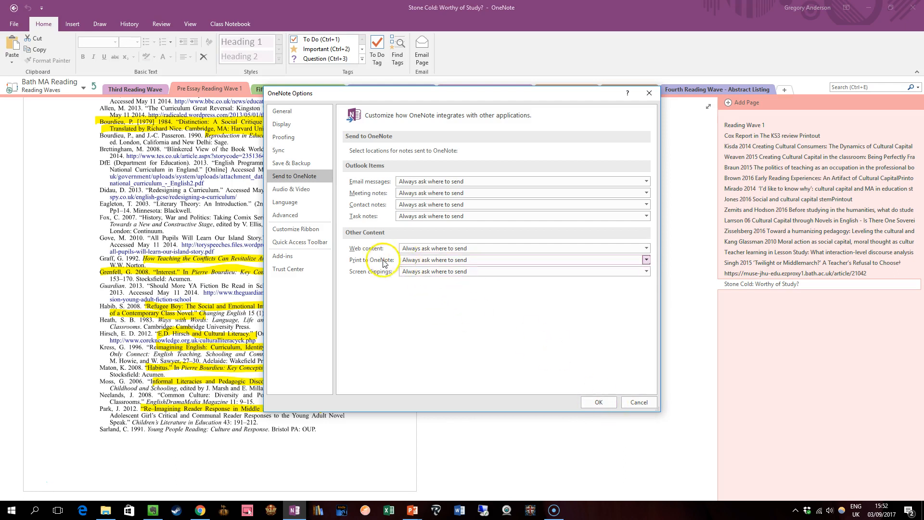
left_click(599, 402)
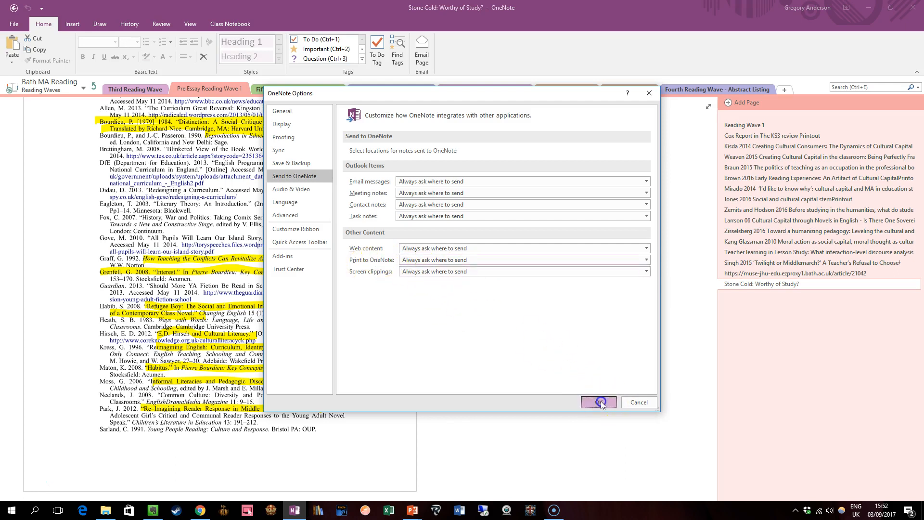
Step: Return to the article PDF in Chrome and check its print settings with Send To OneNote 2016 as the destination
left_click(200, 509)
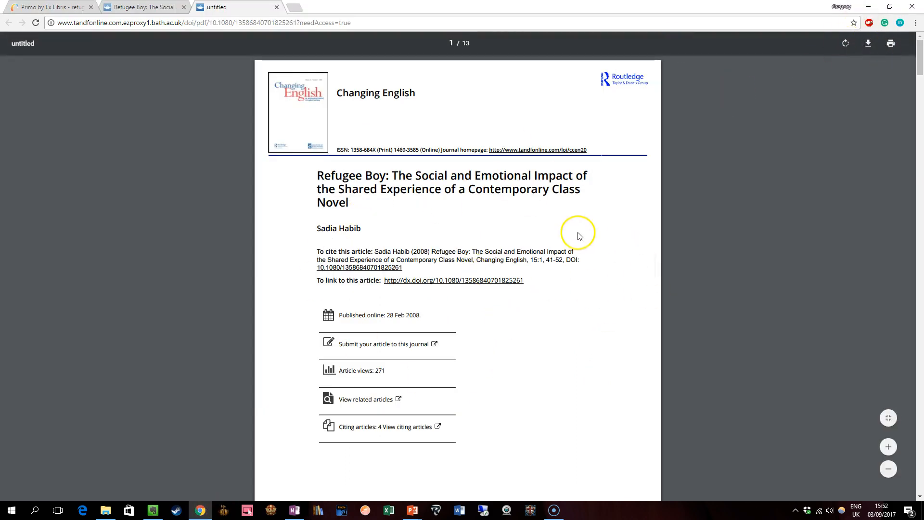
left_click(890, 45)
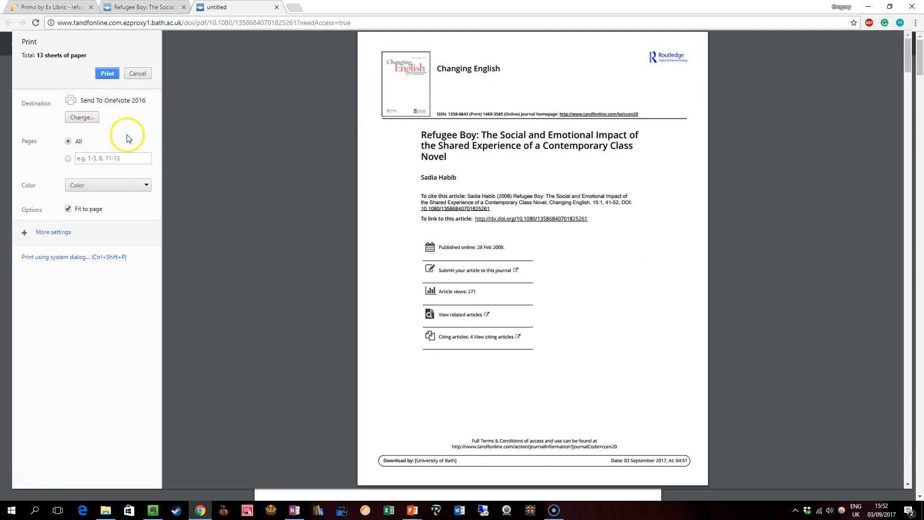
left_click(137, 73)
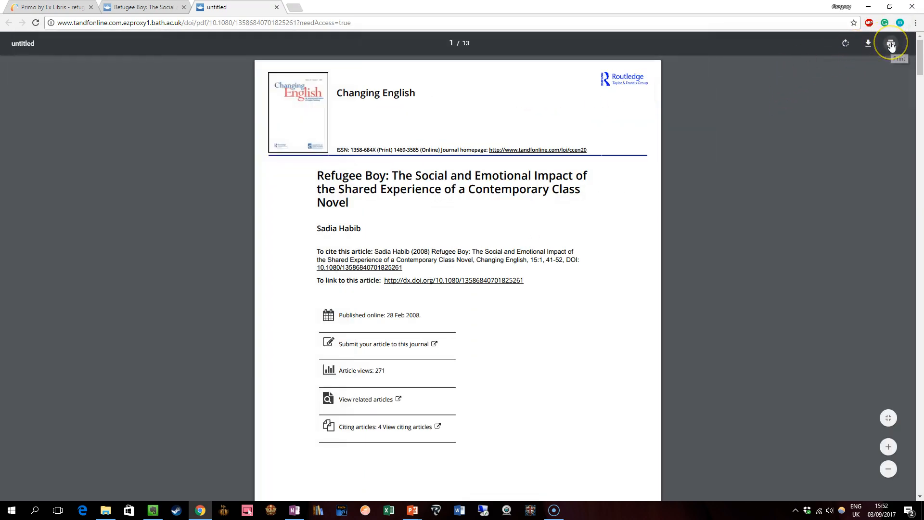
Step: Print all pages of the article PDF to Send To OneNote 2016 and insert the printout into the Pre Essay Reading Wave 1 section
left_click(890, 44)
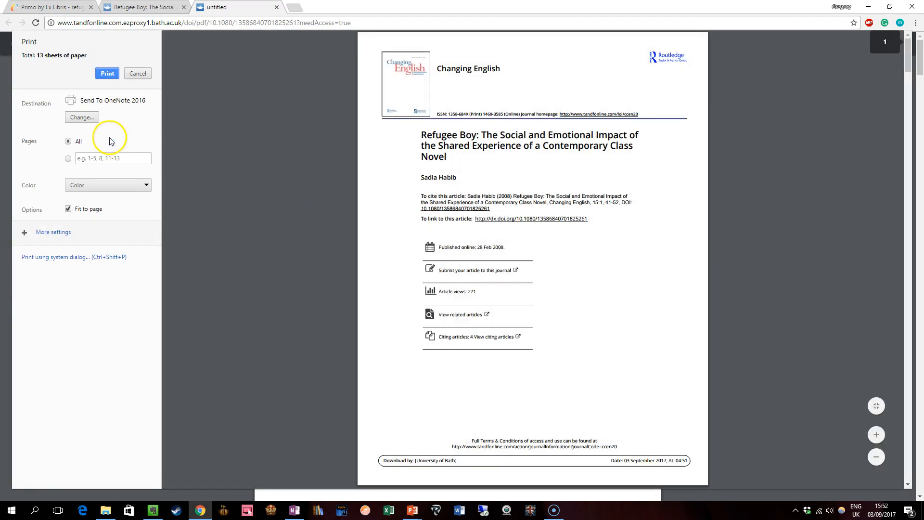
left_click(107, 74)
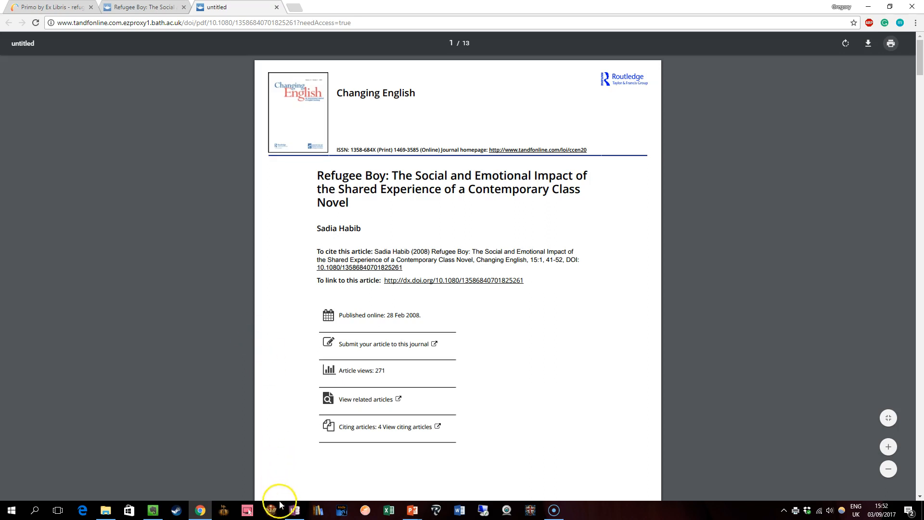
mouse_move(294, 503)
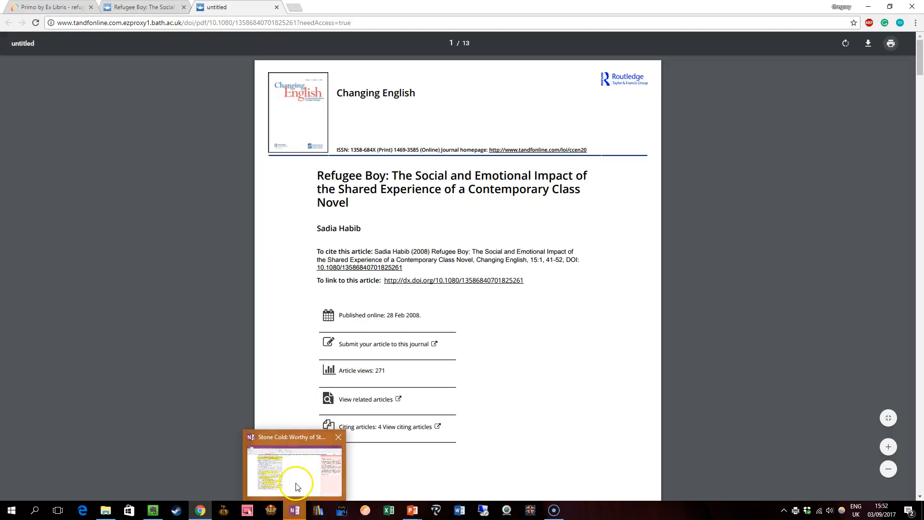
left_click(295, 484)
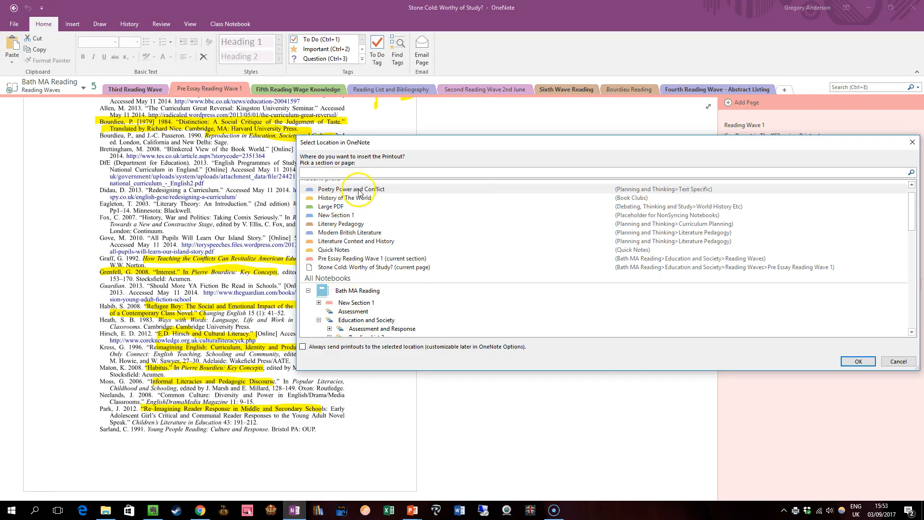
scroll(360, 230, "up", 1)
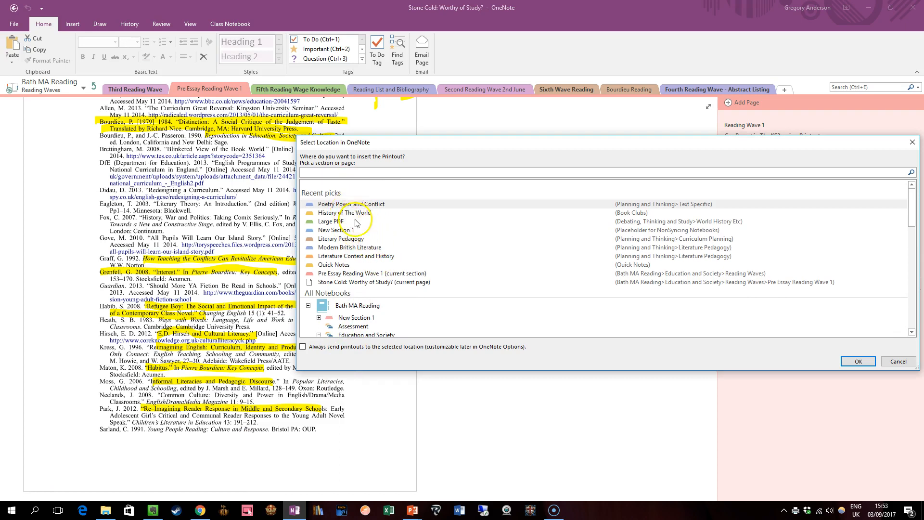
scroll(356, 222, "down", 4)
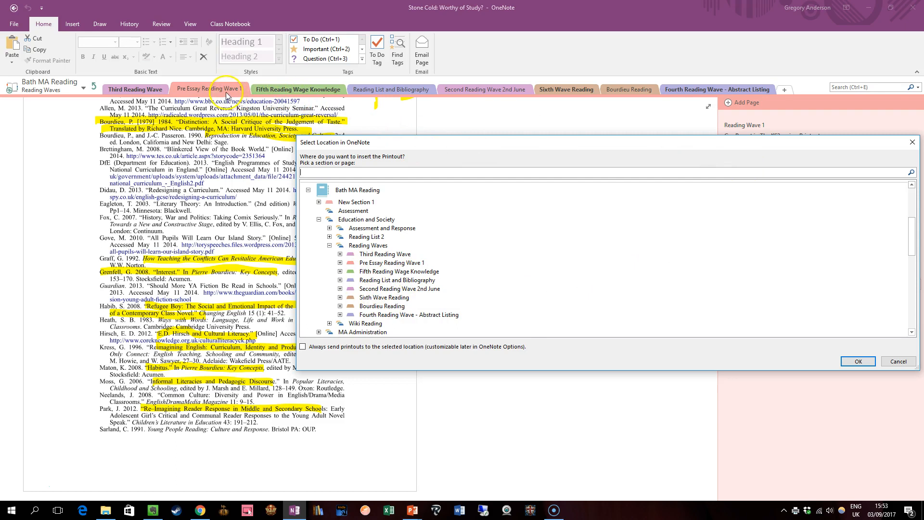
left_click(399, 263)
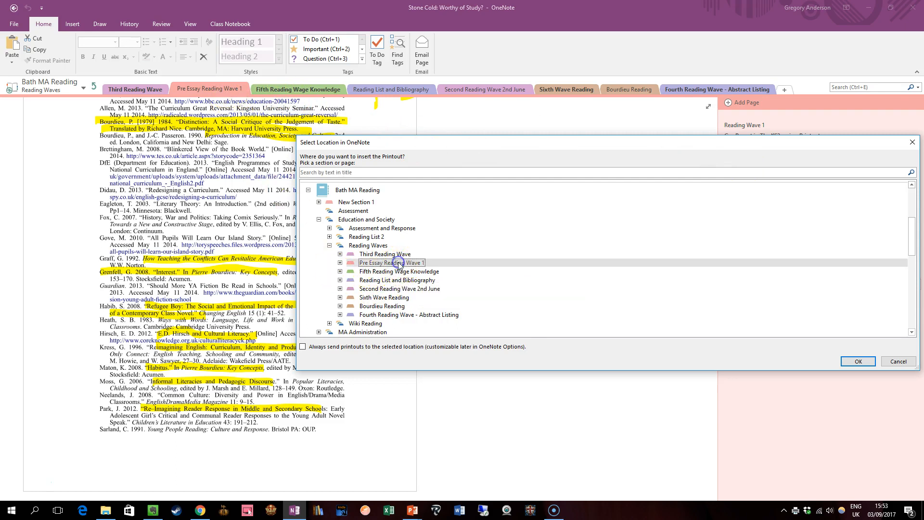
left_click(856, 362)
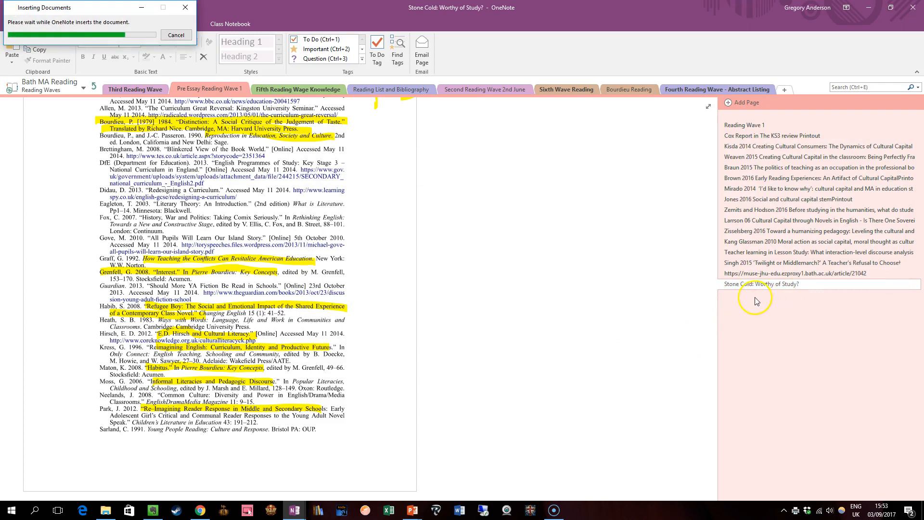
Step: Look through the pages of the inserted article printout and the blank note space beside them, ending at the page title
scroll(305, 320, "down", 8)
scroll(347, 343, "up", 18)
scroll(332, 339, "down", 4)
scroll(329, 338, "down", 12)
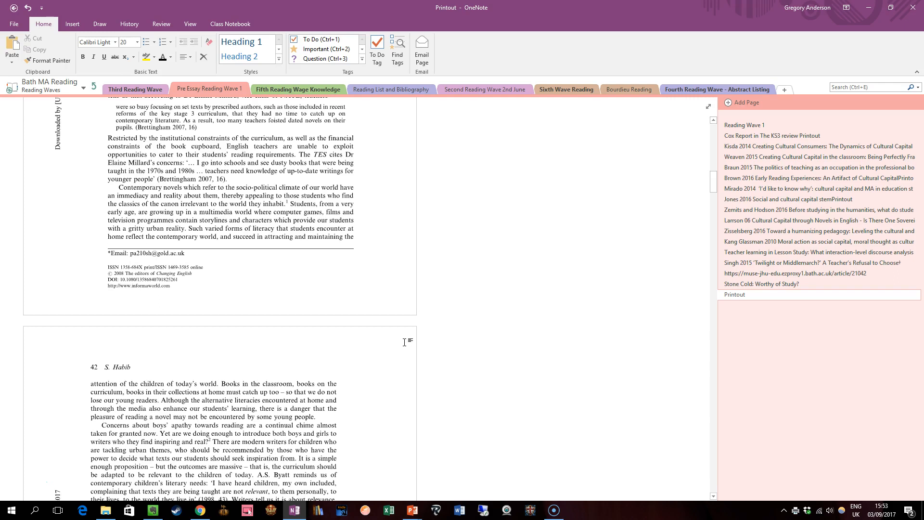
scroll(394, 351, "up", 6)
left_click(339, 294)
scroll(341, 294, "down", 3)
scroll(336, 381, "up", 5)
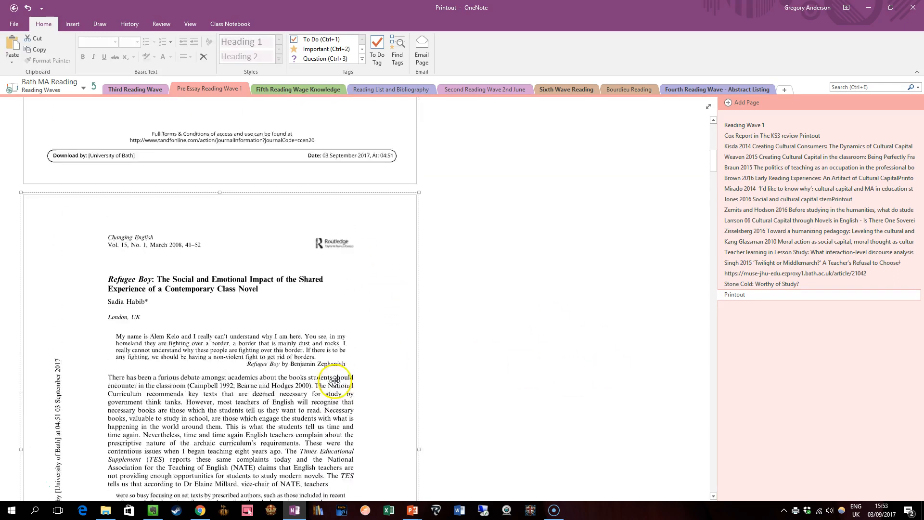
scroll(334, 381, "up", 1)
left_click(418, 344)
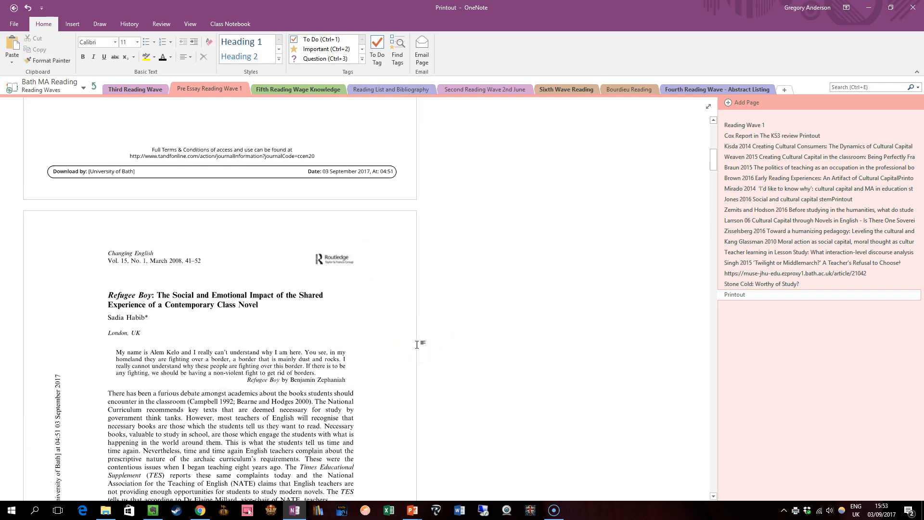
scroll(413, 345, "down", 4)
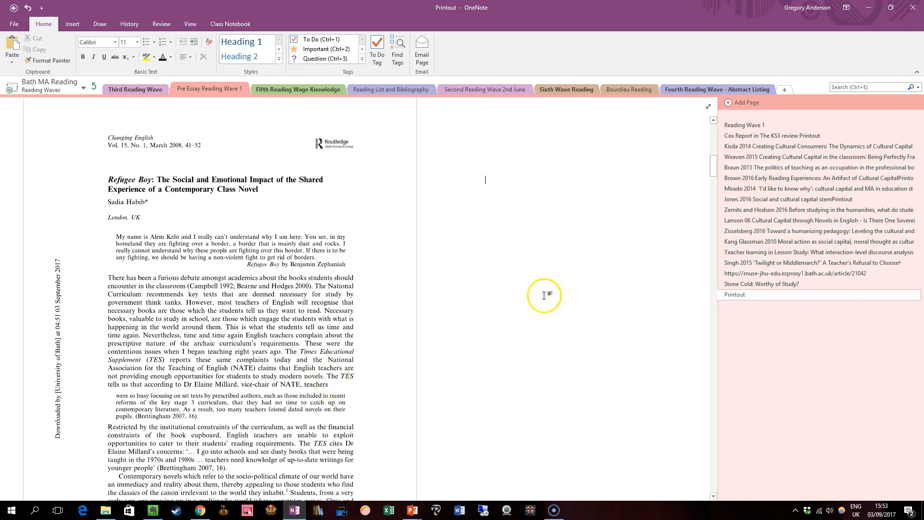
scroll(413, 368, "up", 20)
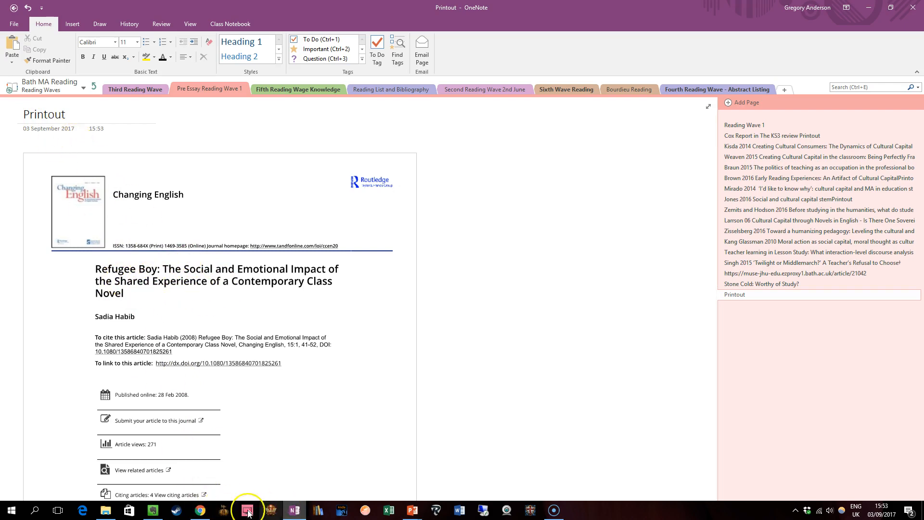
Step: Copy the full Refugee Boy article title from the PDF in Chrome and paste it over the OneNote page title "Printout"
left_click(208, 514)
left_click_drag(351, 204, 307, 175)
key("ctrl+c")
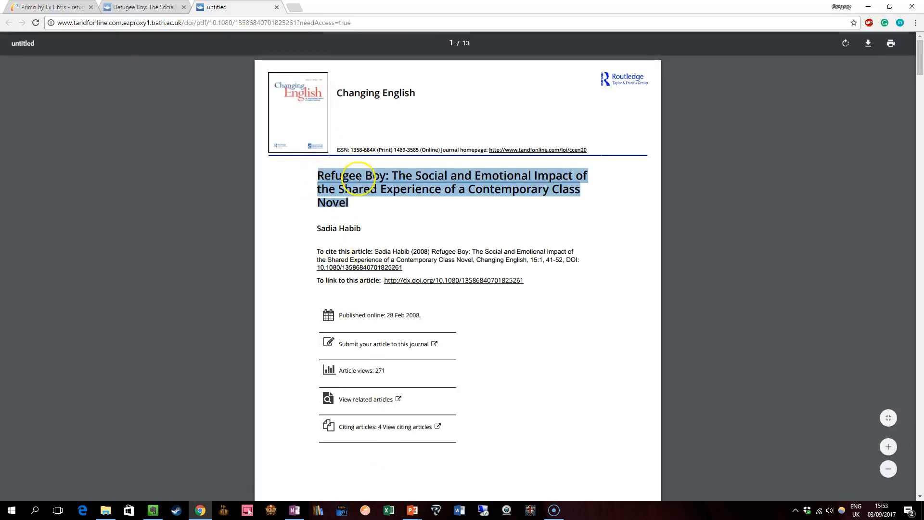
left_click(294, 510)
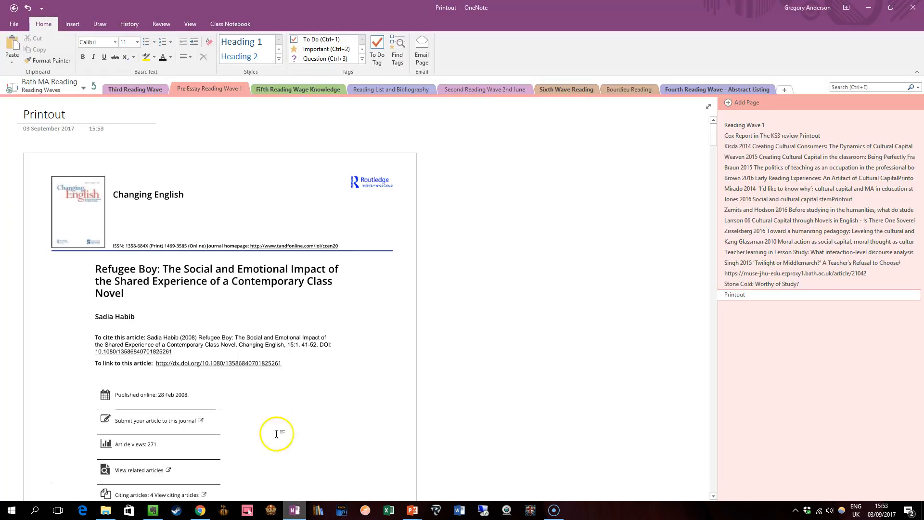
double_click(63, 114)
key("ctrl+v")
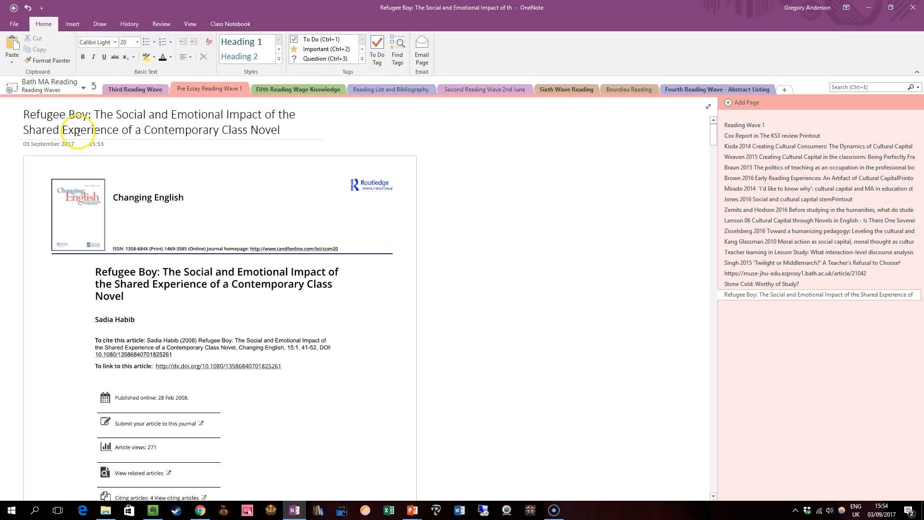
Step: Prefix the OneNote page title with the article author's surname and the year 2008
mouse_move(303, 515)
type("Ha")
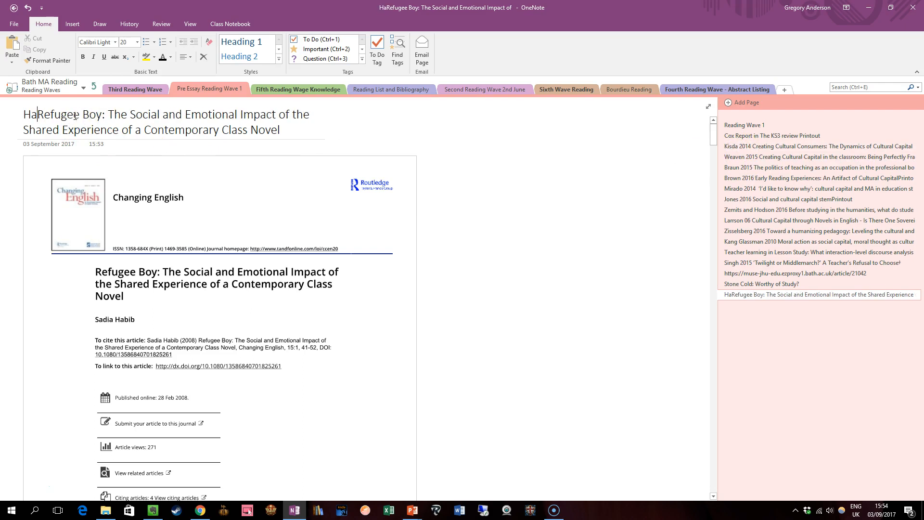
type("bib 2008")
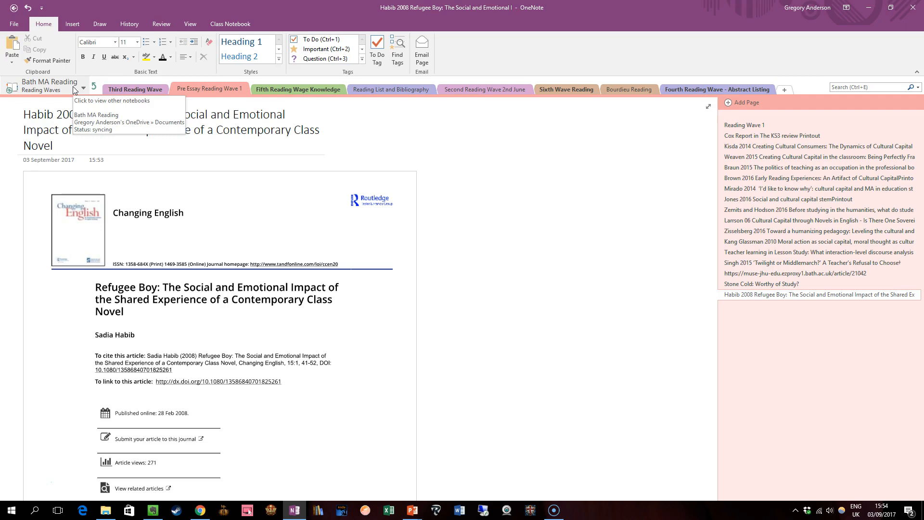
Step: Open the Placeholder for NonSyncing Notebooks notebook and view the Walton questions beside the highlighted Frankenstein text
left_click(73, 89)
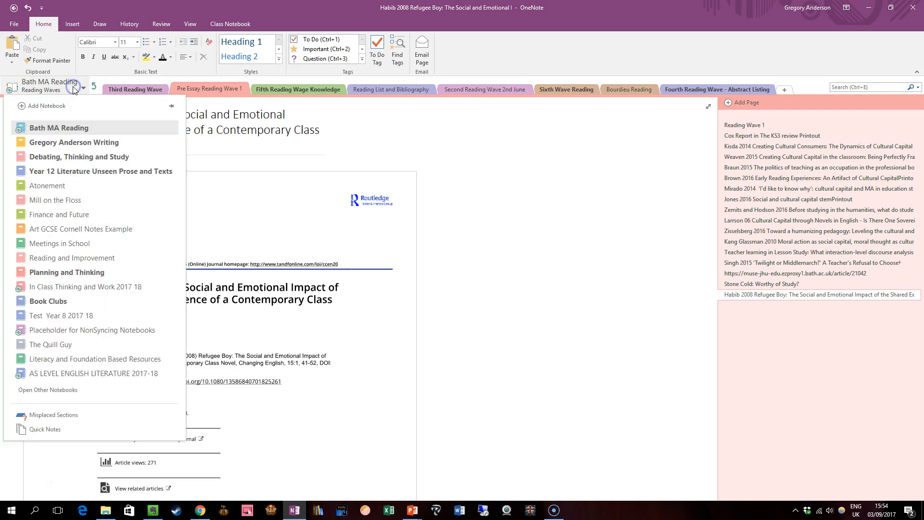
left_click(114, 329)
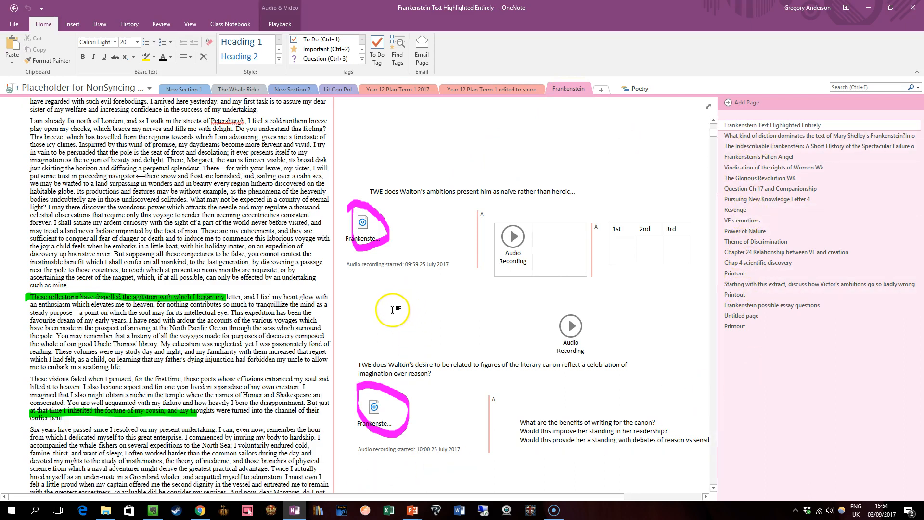
scroll(392, 310, "down", 2)
scroll(383, 231, "up", 2)
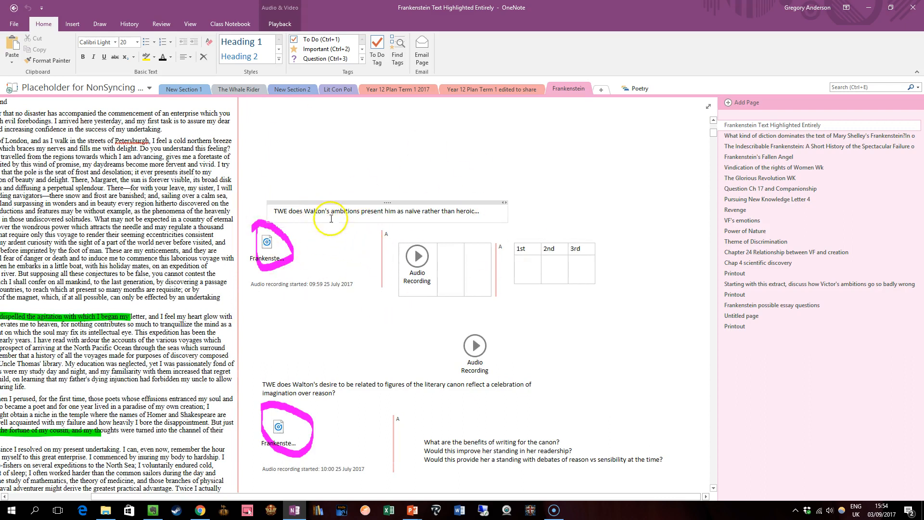
Step: Switch to Chrome and search Google for "captain walton frankenstein" in a new tab
mouse_move(202, 512)
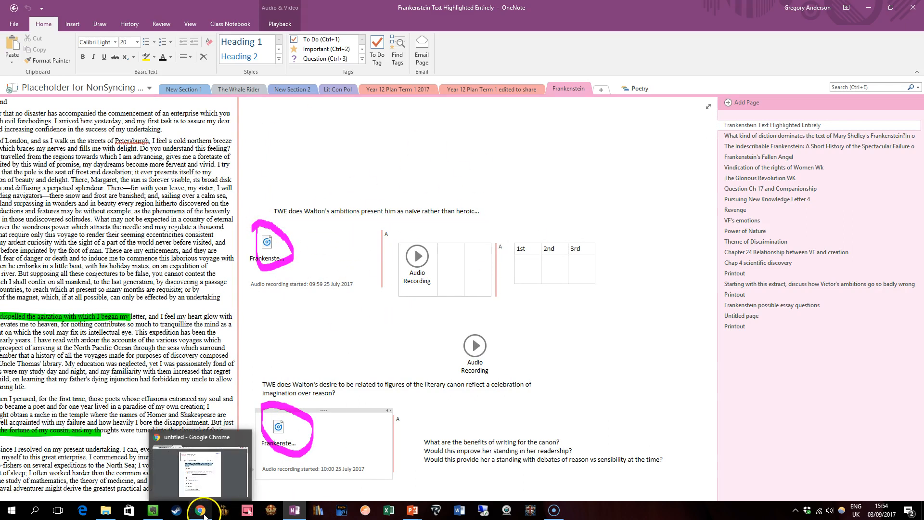
left_click(241, 465)
left_click(296, 11)
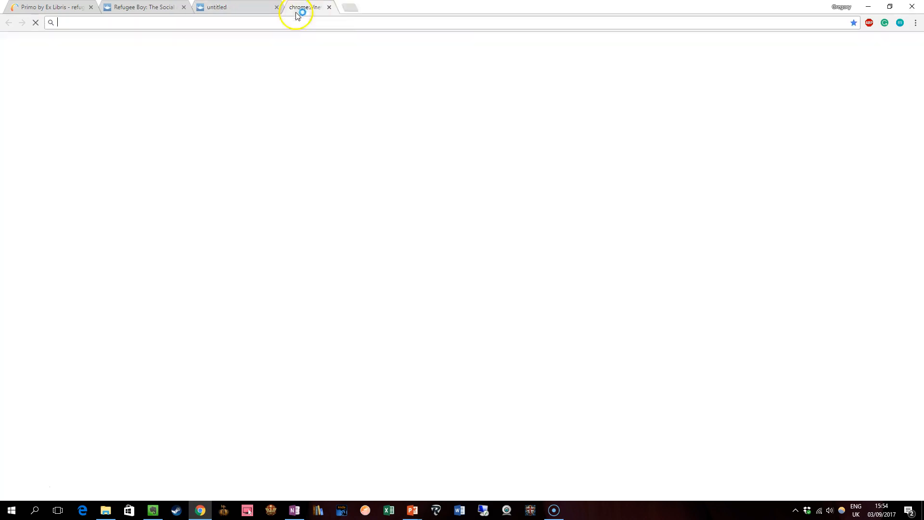
type("captain walton frank")
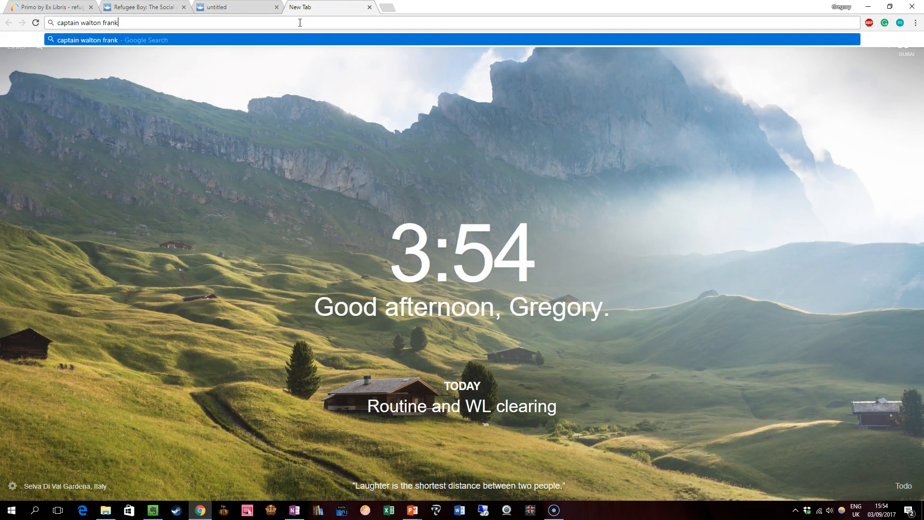
type("enstein")
key("Return")
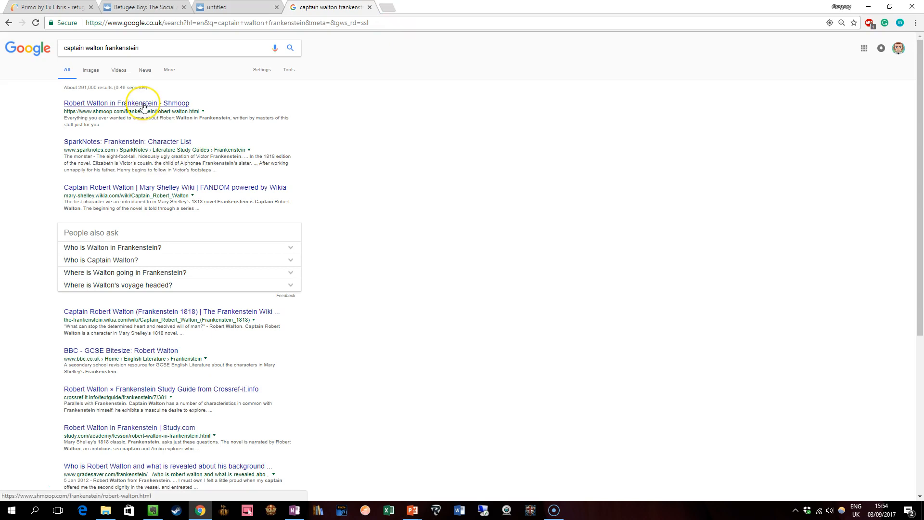
Step: Open the Frankenstein Wiki result on Captain Robert Walton in a new tab and look through the page
right_click(164, 310)
left_click(187, 315)
left_click(398, 7)
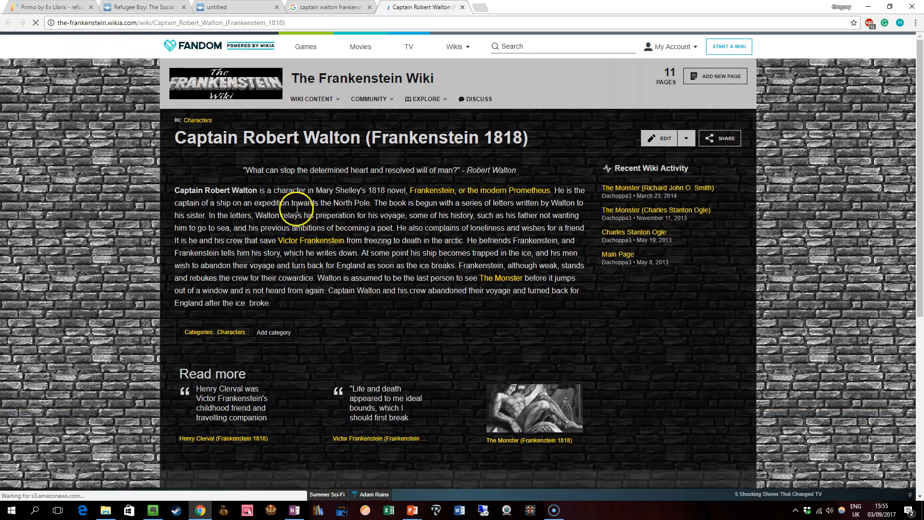
scroll(413, 257, "down", 5)
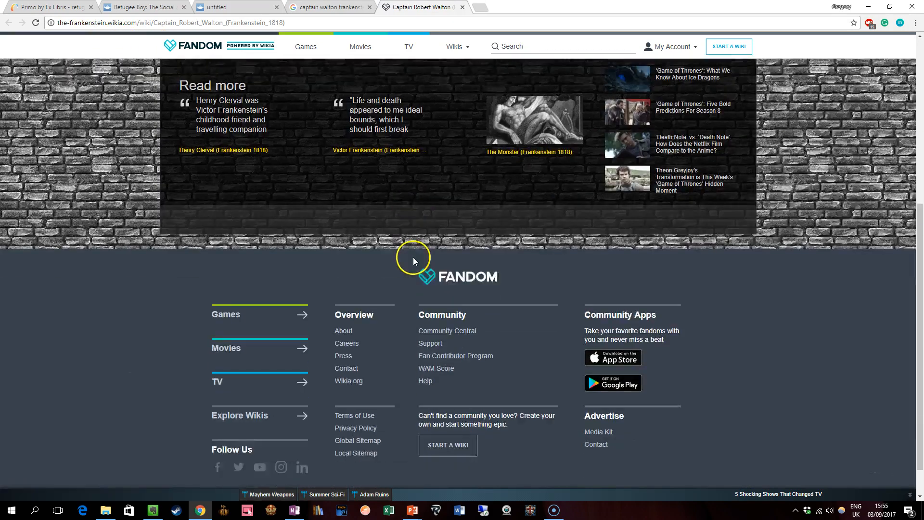
scroll(413, 257, "up", 5)
scroll(412, 257, "down", 1)
scroll(412, 257, "down", 6)
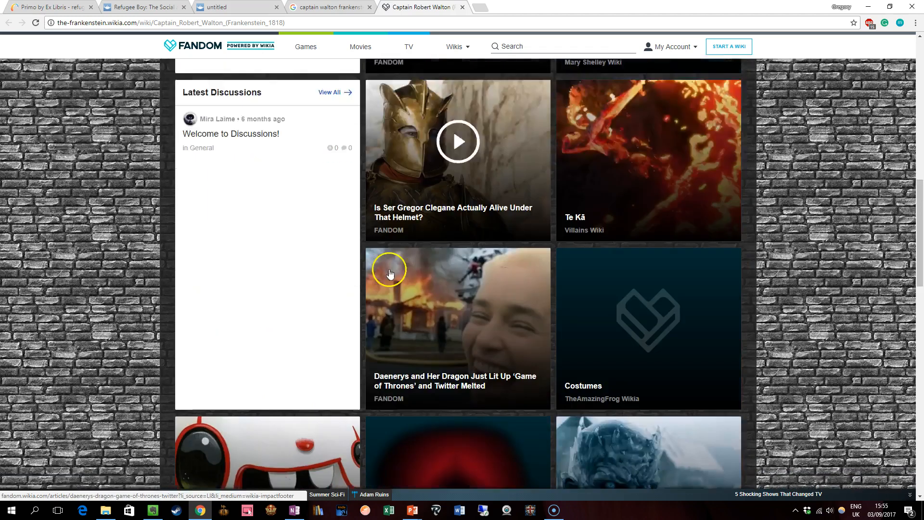
scroll(339, 292, "up", 7)
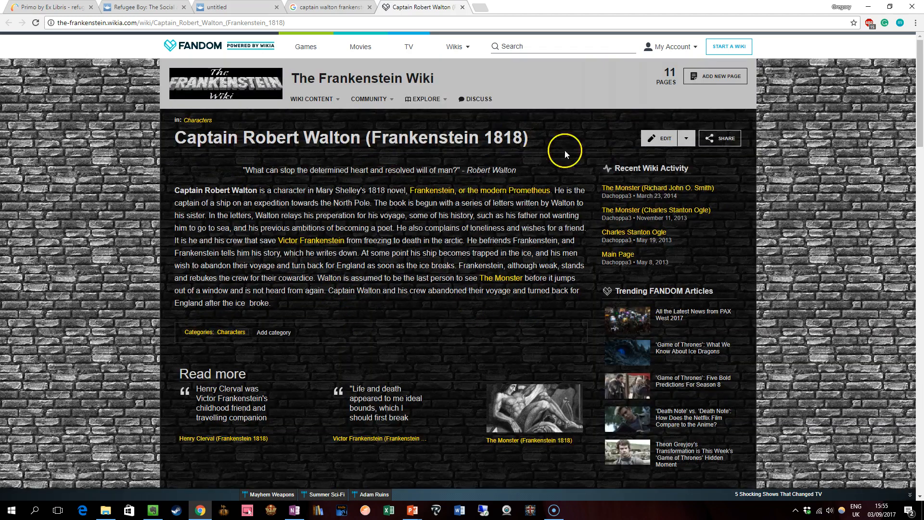
left_click(915, 23)
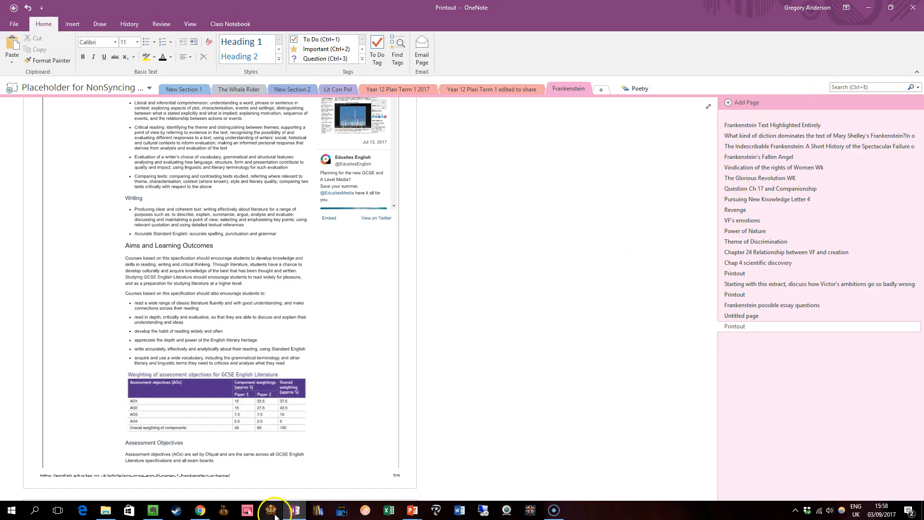
Step: In OneNote's Send to OneNote options, set Print to OneNote to "To new page in current section"
left_click(200, 510)
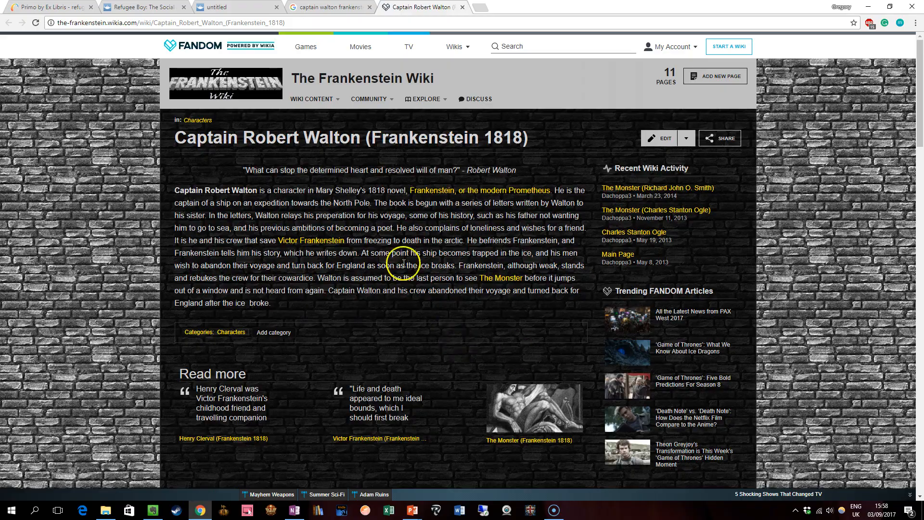
left_click(294, 513)
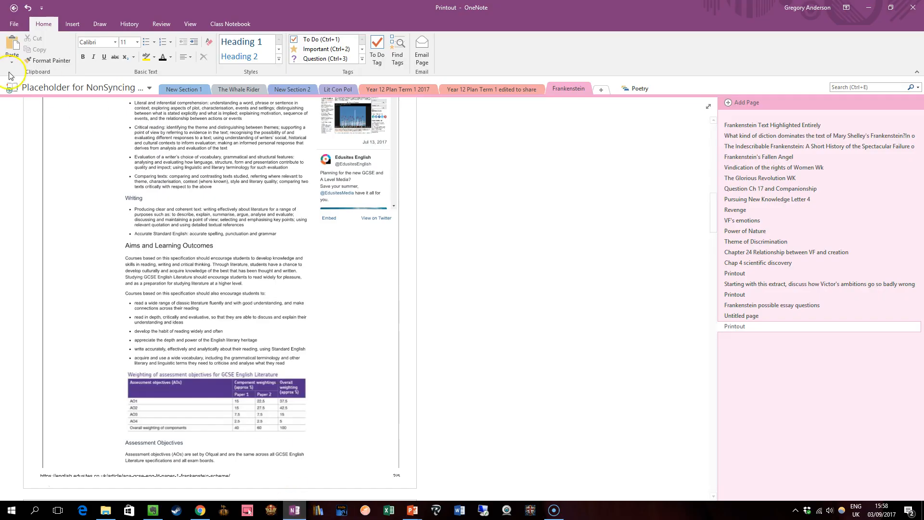
left_click(10, 17)
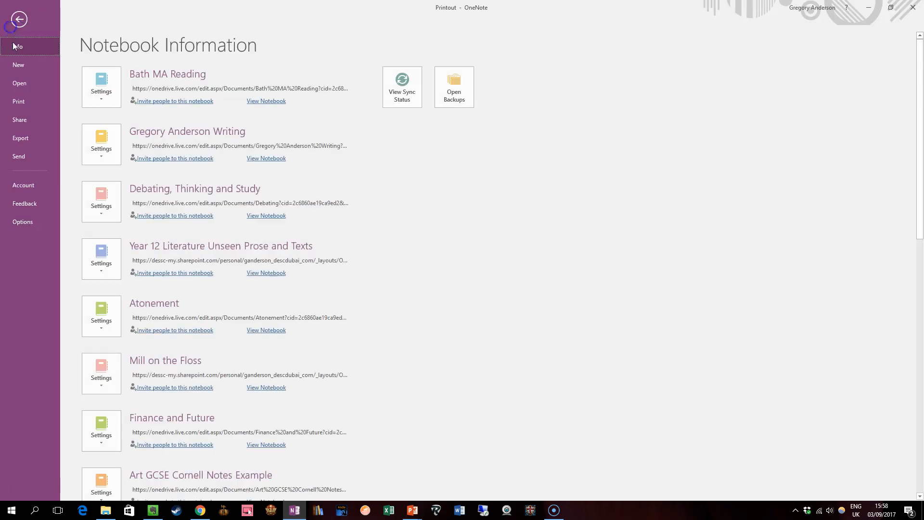
left_click(25, 222)
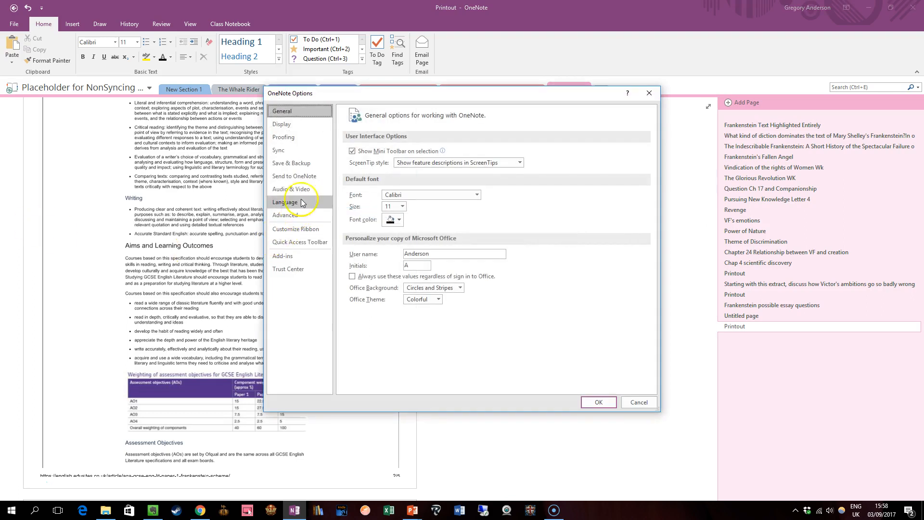
left_click(307, 178)
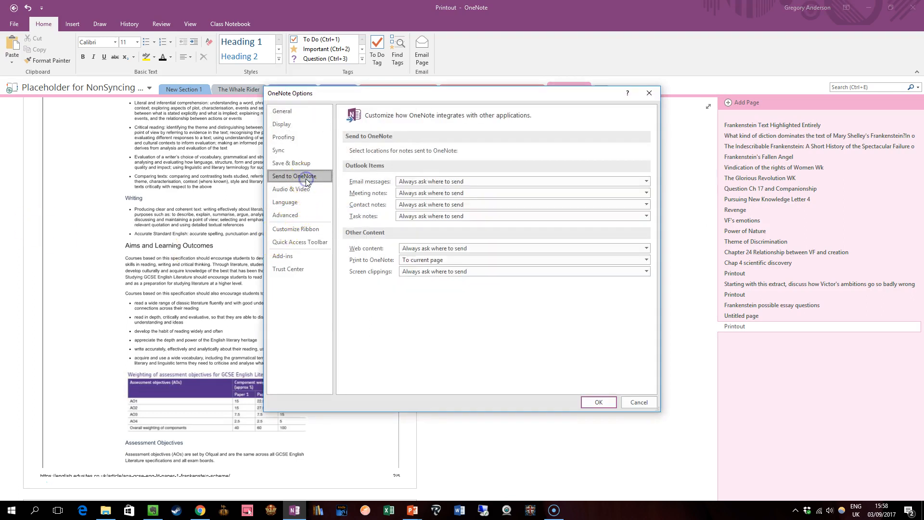
left_click(457, 260)
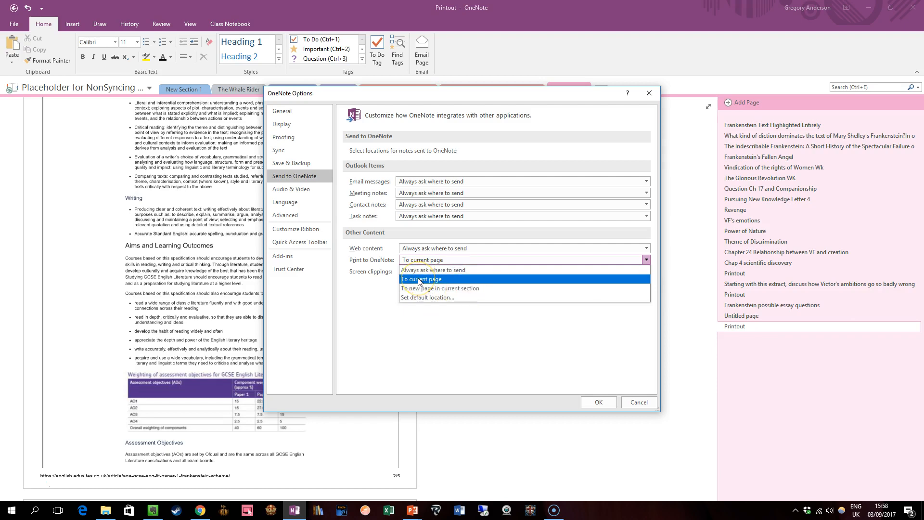
left_click(425, 289)
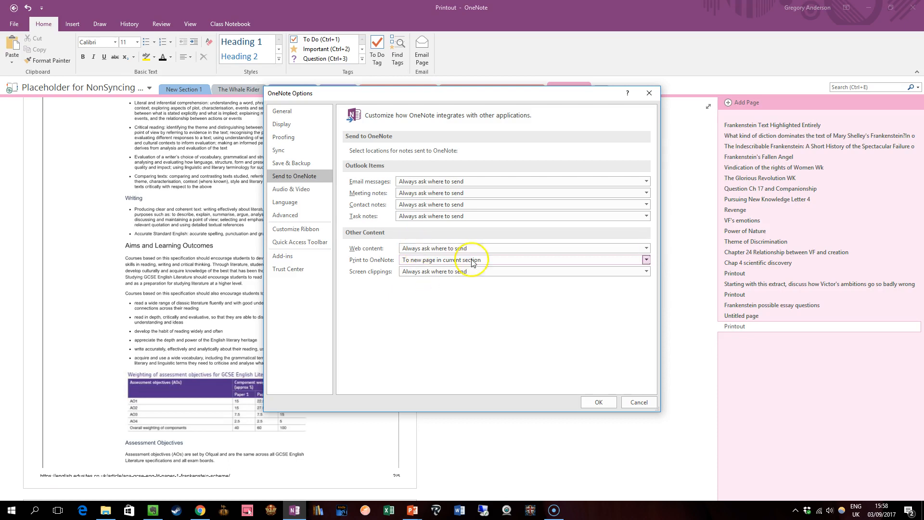
left_click(599, 402)
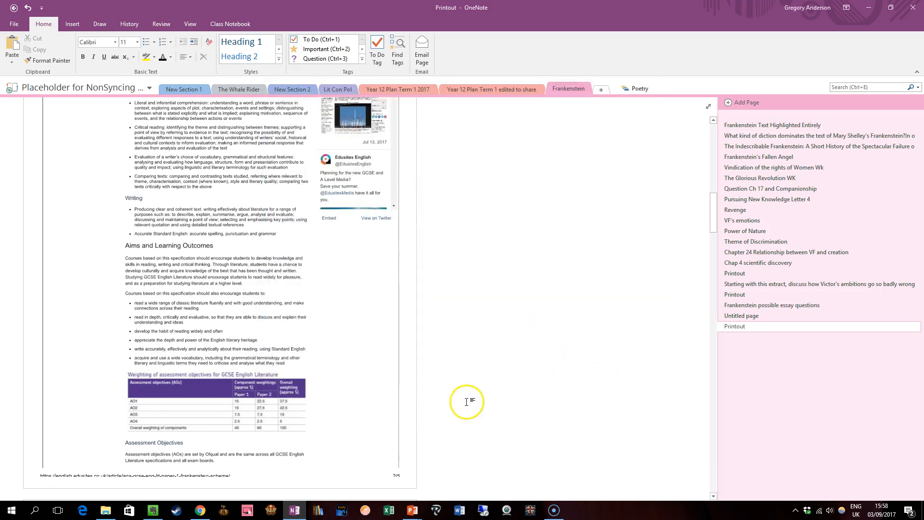
Step: Print the Captain Robert Walton wiki page from Chrome with Send To OneNote 2016 and view the printout in OneNote
left_click(200, 510)
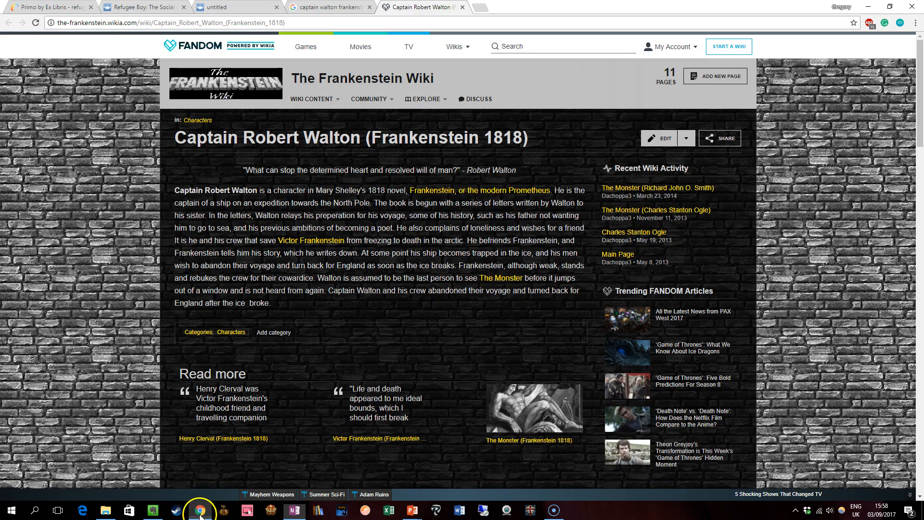
left_click(915, 23)
left_click(845, 128)
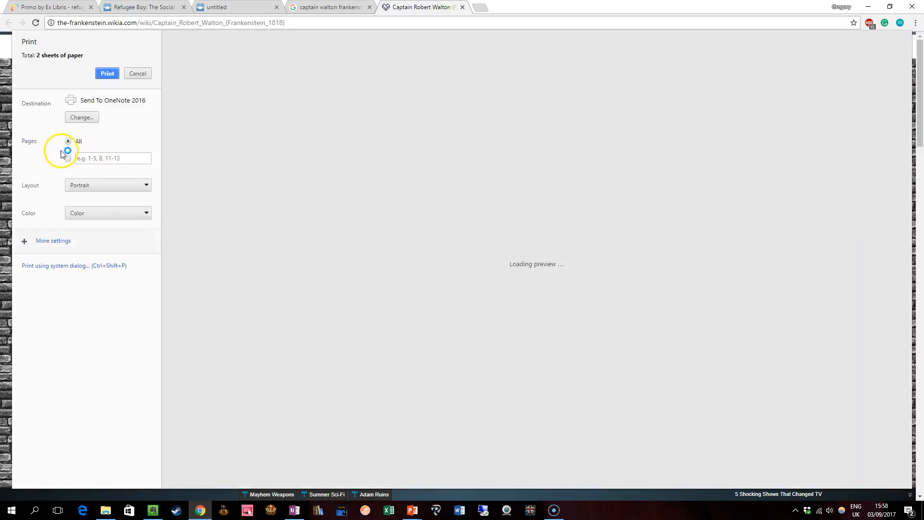
left_click(105, 74)
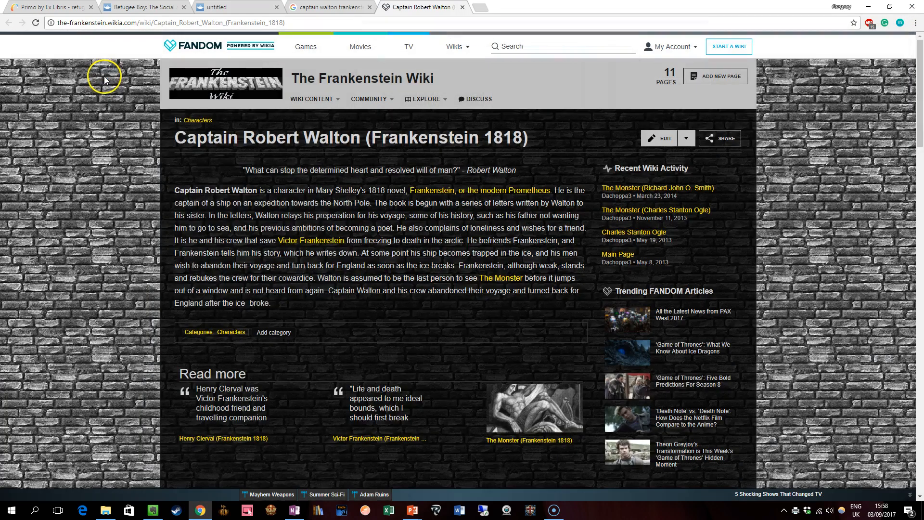
mouse_move(293, 513)
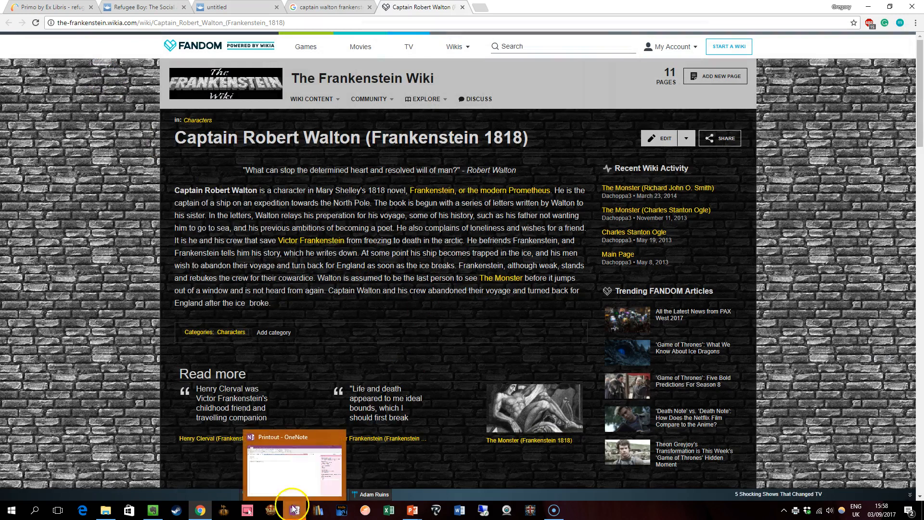
left_click(294, 471)
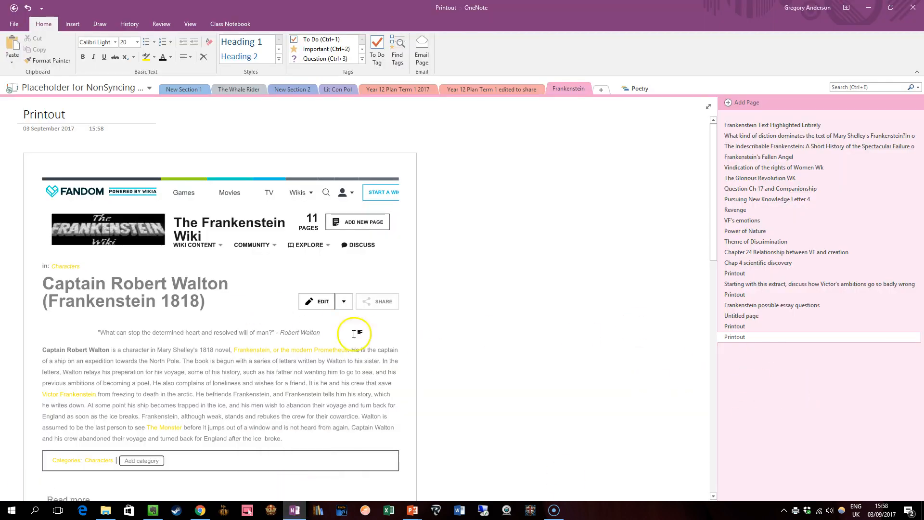
Step: Retitle the new wiki printout page as "Walton"
double_click(63, 113)
type("Walton")
left_click(558, 299)
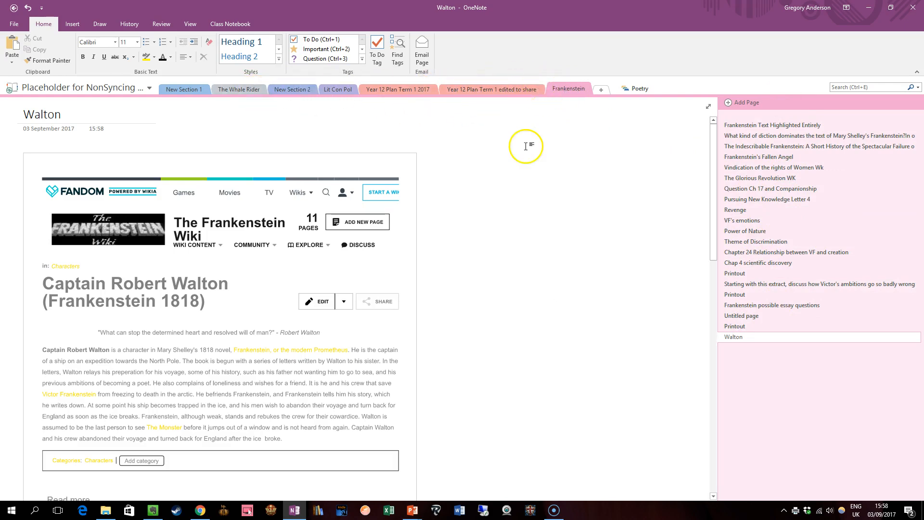
Step: Create a new section named "Frankenstein Context" in the Placeholder for NonSyncing Notebooks notebook
left_click(603, 91)
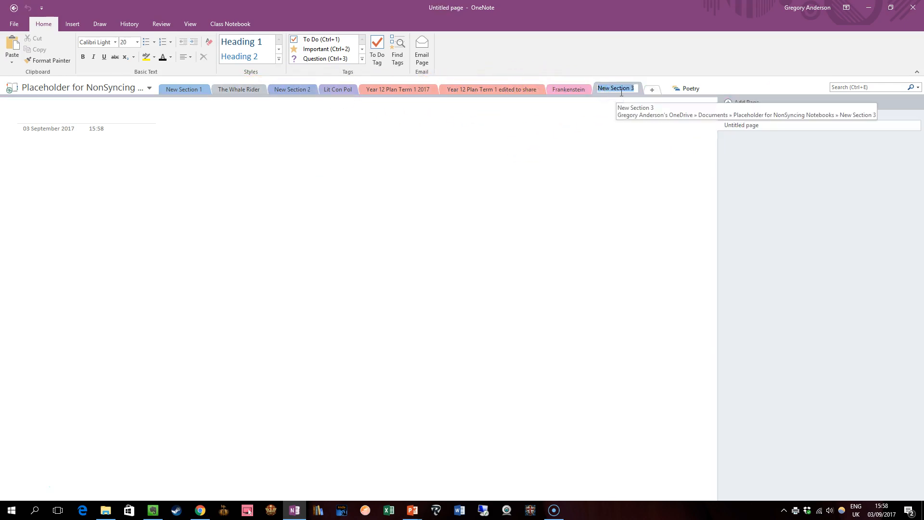
type("Franken")
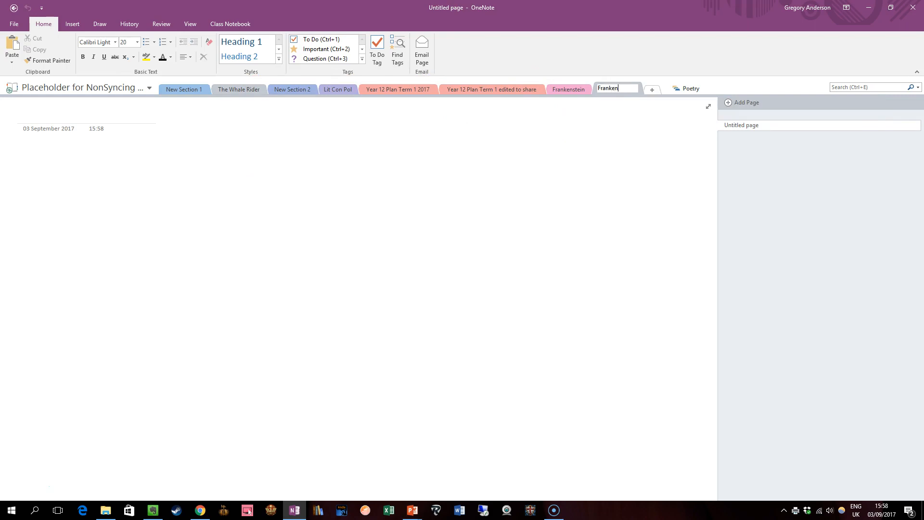
type("stein Context")
key("Return")
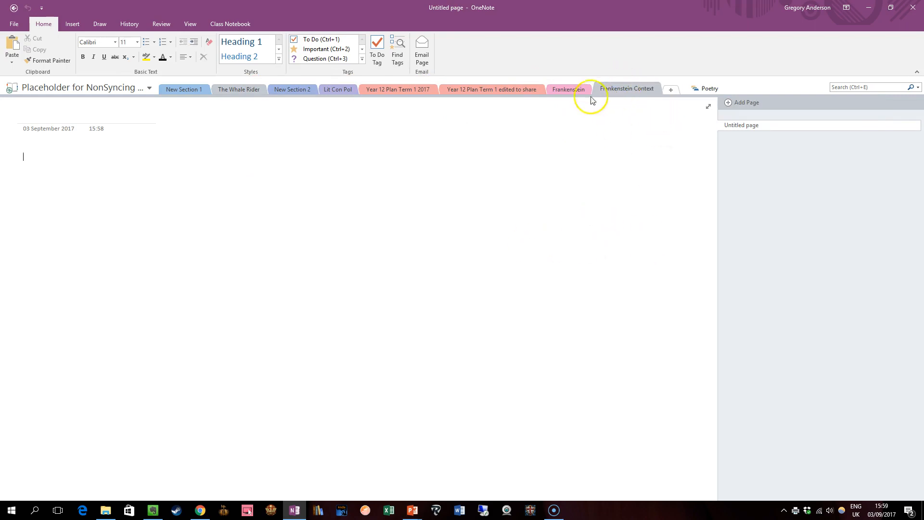
Step: Move the Walton page from the Frankenstein section to the Frankenstein Context section and open it there
left_click(573, 89)
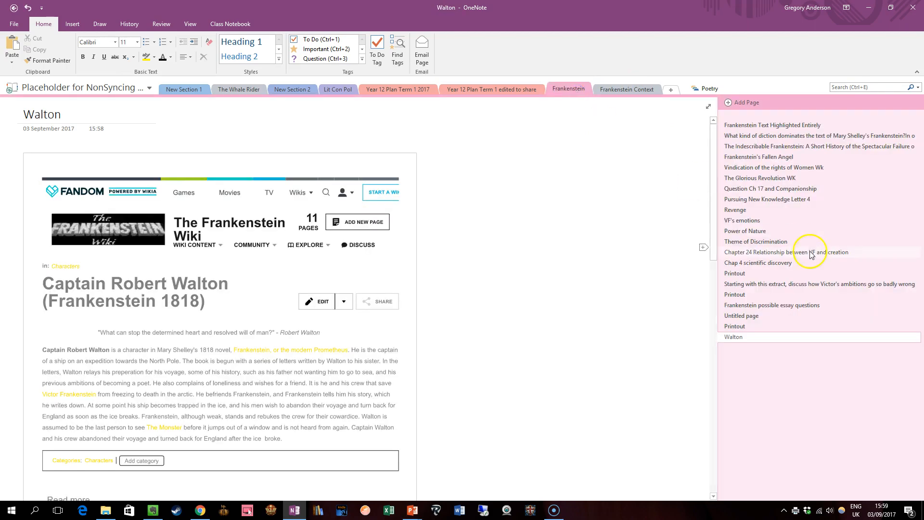
right_click(738, 343)
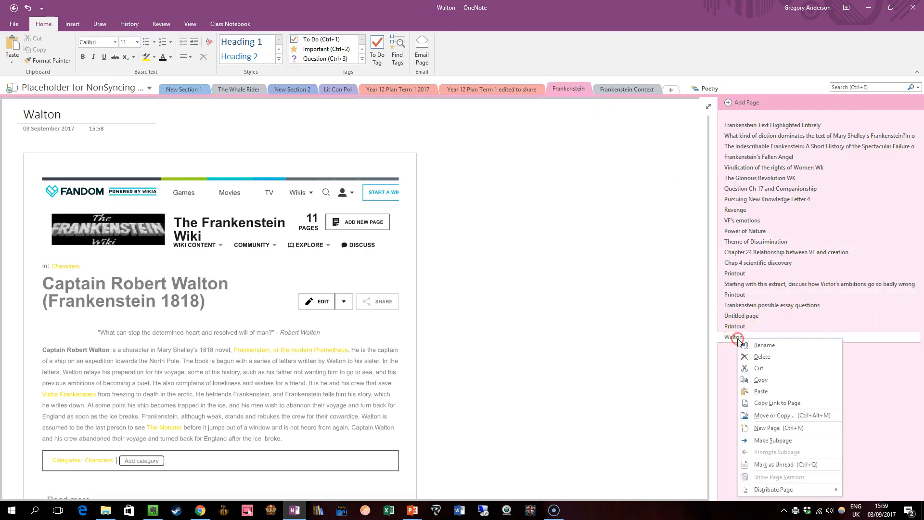
left_click(768, 415)
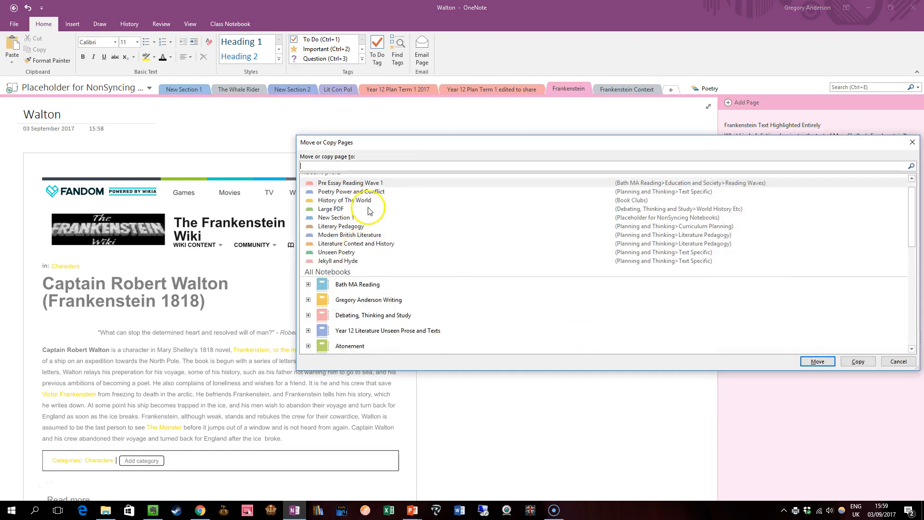
scroll(370, 207, "up", 1)
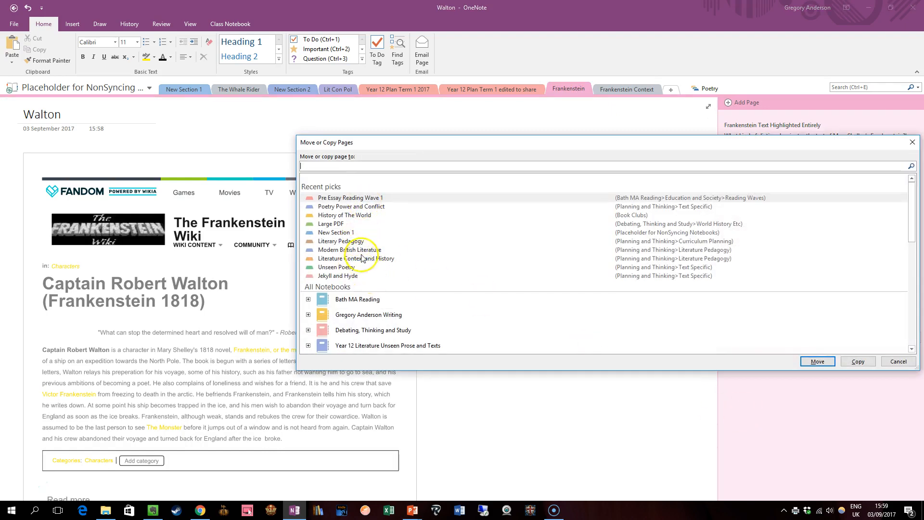
scroll(357, 290, "down", 10)
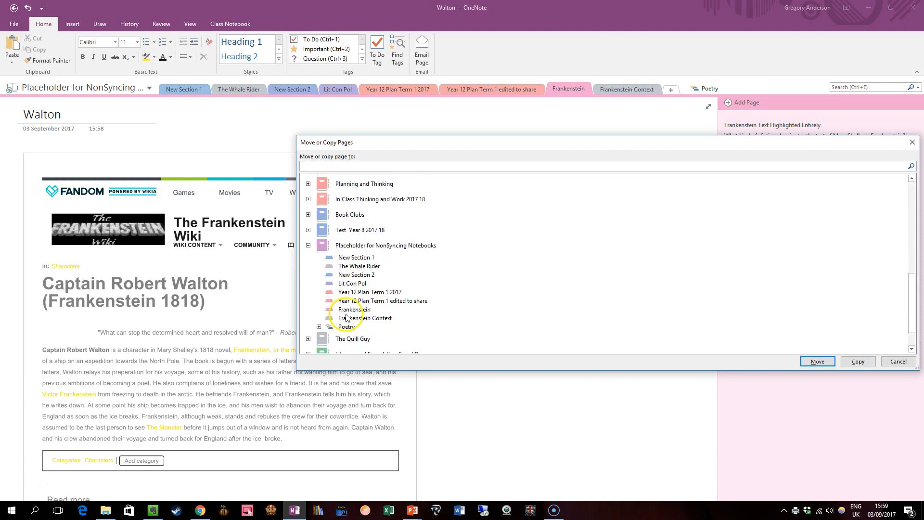
left_click(356, 319)
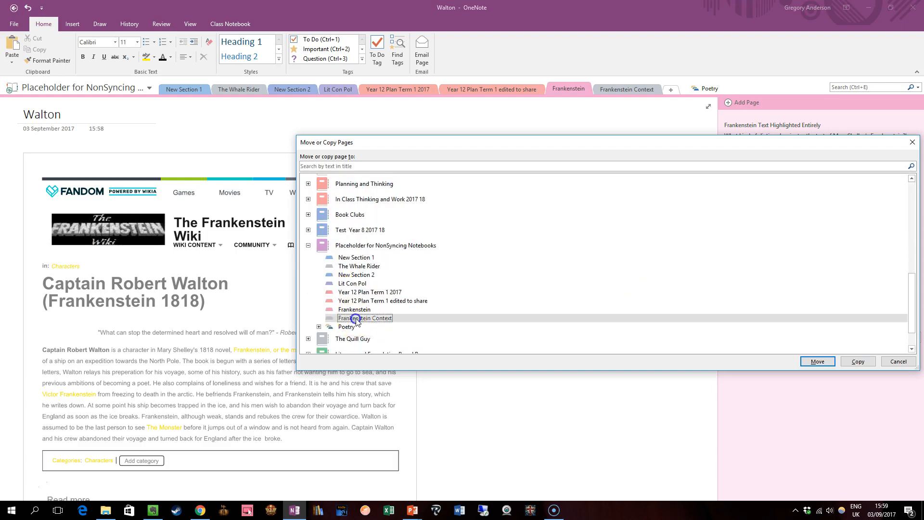
left_click(816, 362)
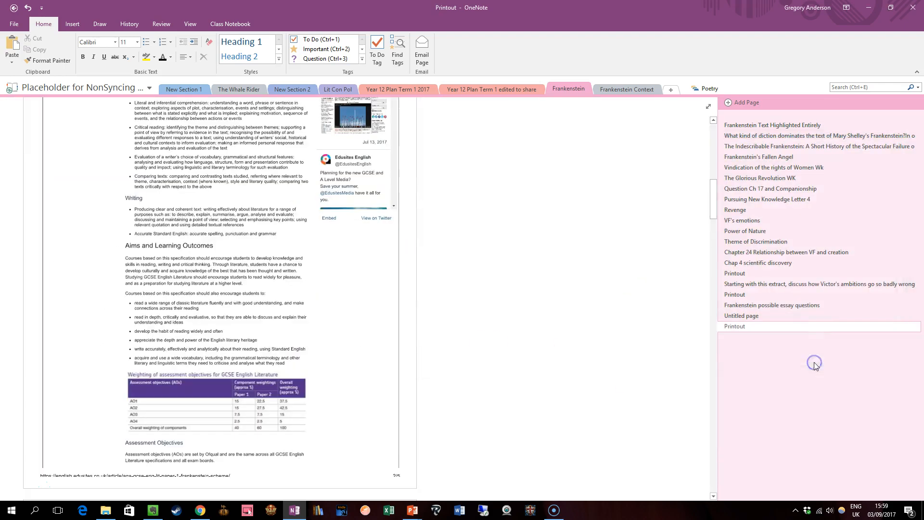
left_click(628, 91)
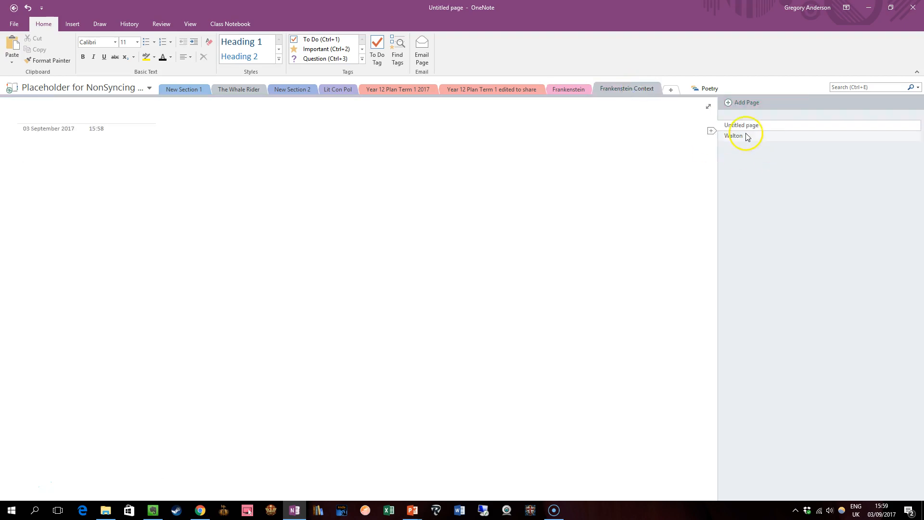
left_click(744, 138)
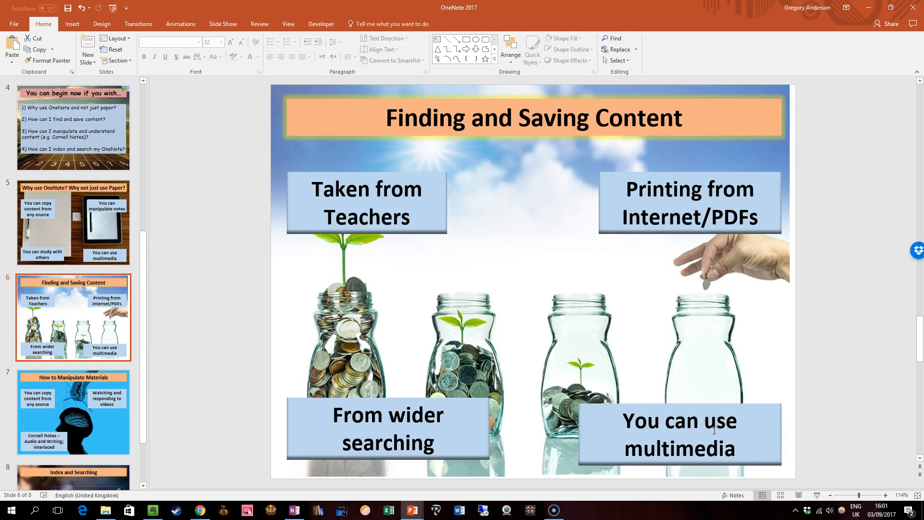
Step: Switch to Chrome and search YouTube for "frankenstein walton"
mouse_move(201, 508)
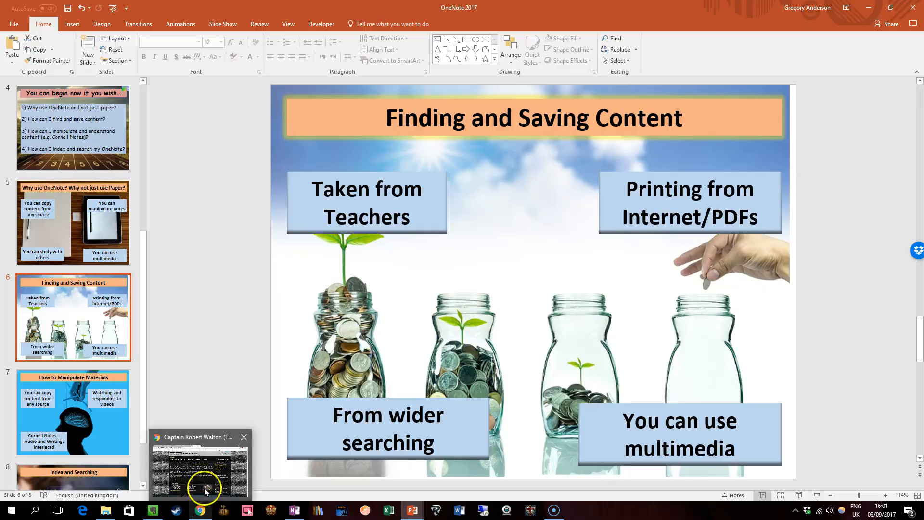
left_click(205, 491)
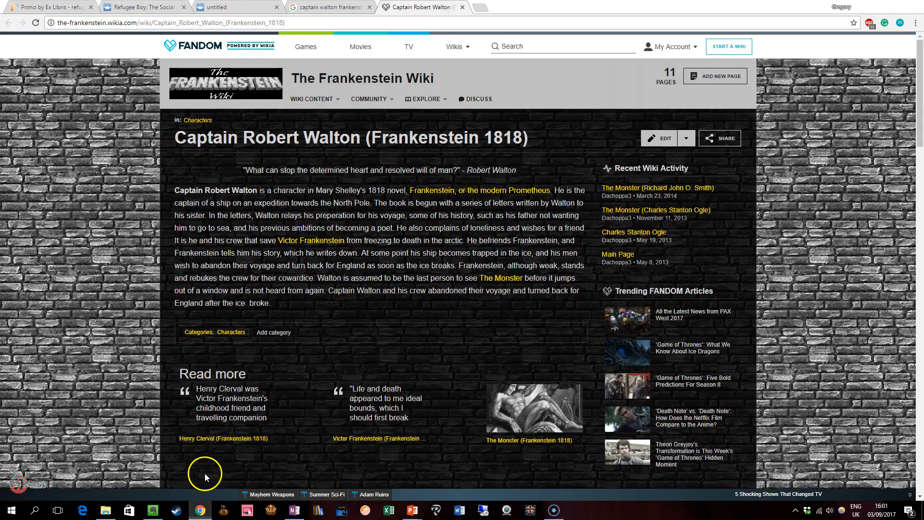
left_click(357, 19)
type("you")
key("Tab")
type("fra")
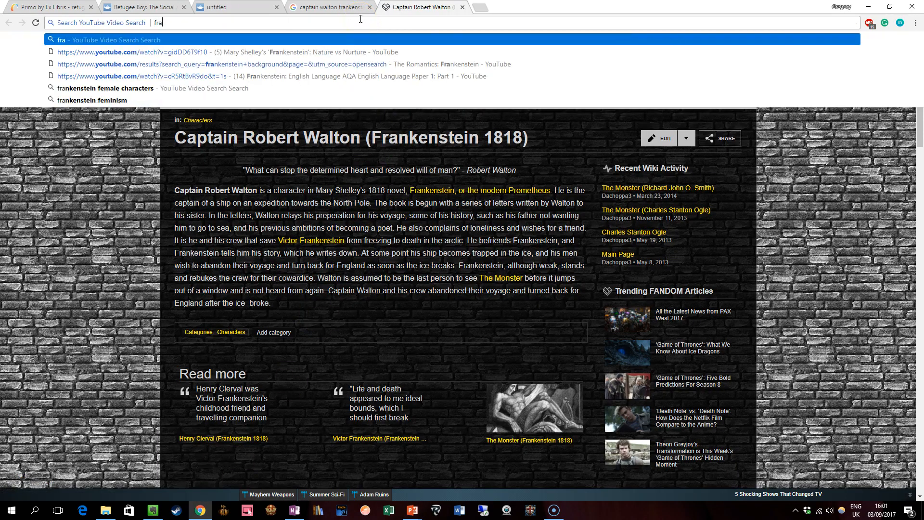
type("nkenstein walton")
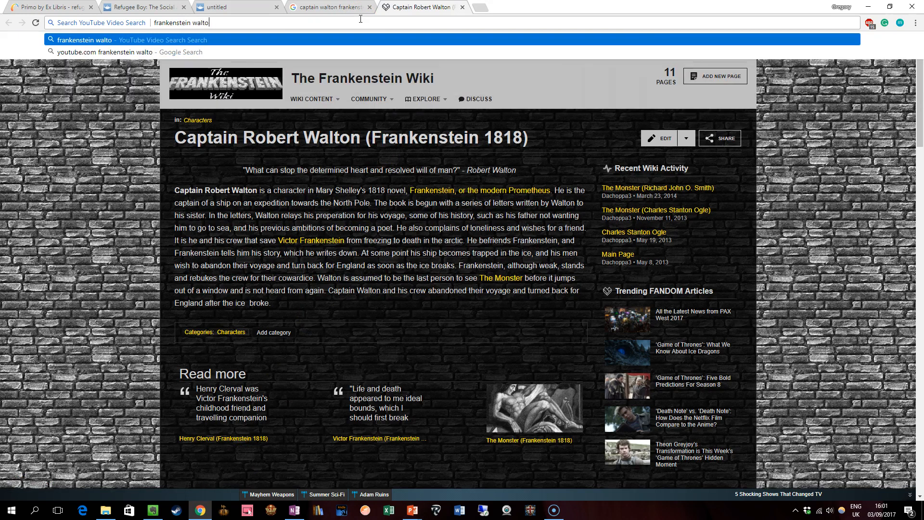
key("Return")
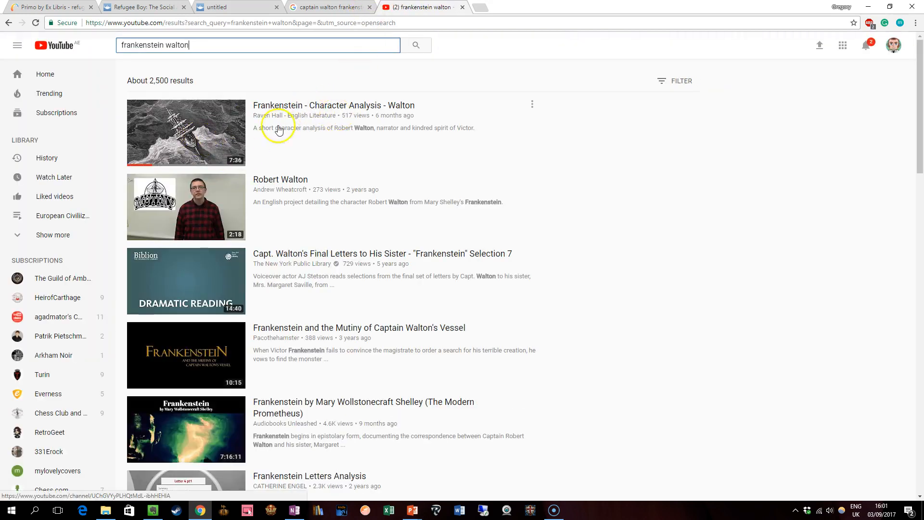
Step: Open the "Frankenstein - Character Analysis - Walton" video from the search results and pause its playback
left_click(250, 128)
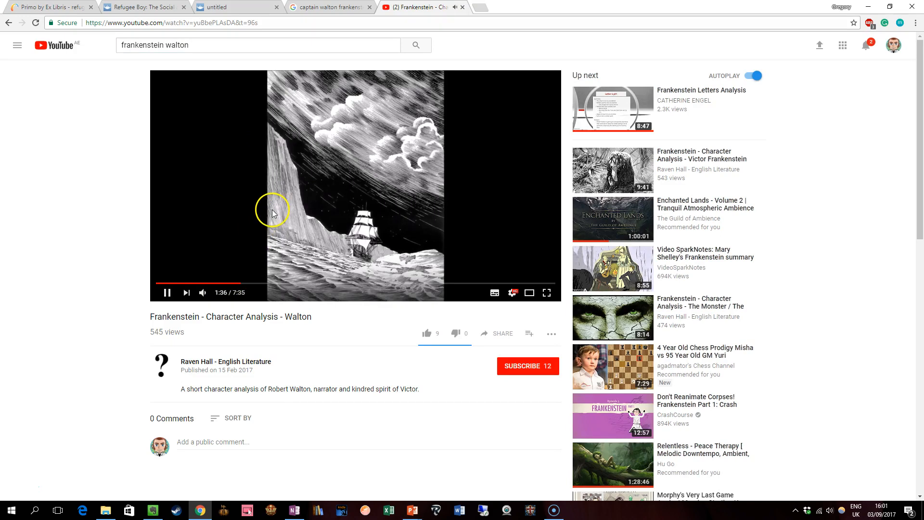
left_click(261, 205)
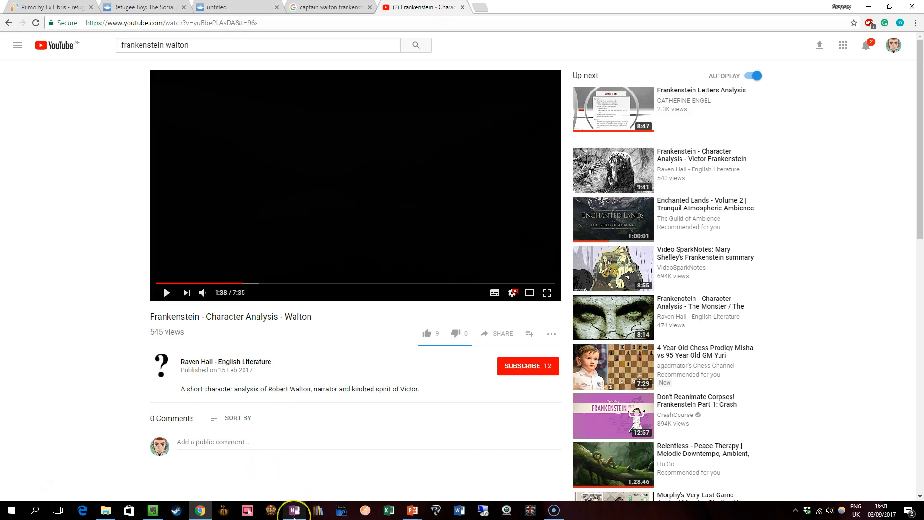
mouse_move(294, 516)
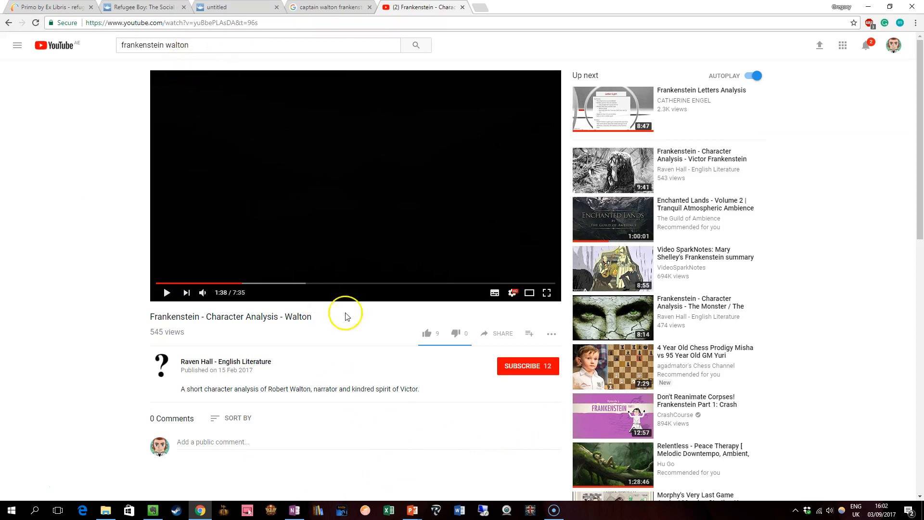
Step: Copy the embed code of the Walton character analysis video from its sharing options
left_click(501, 332)
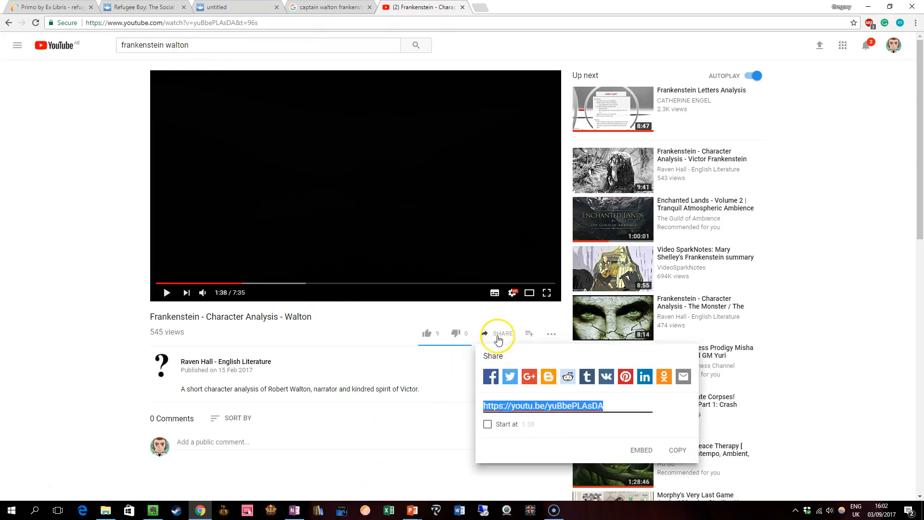
left_click(641, 448)
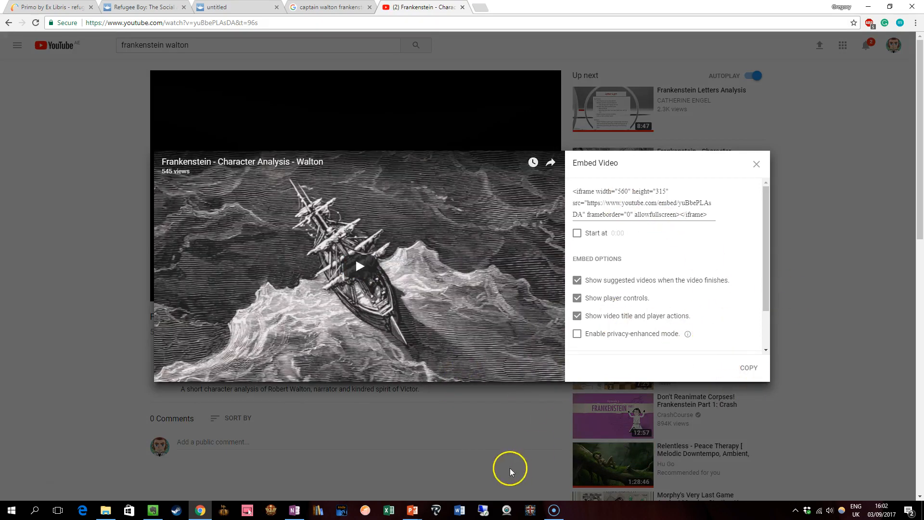
left_click(482, 463)
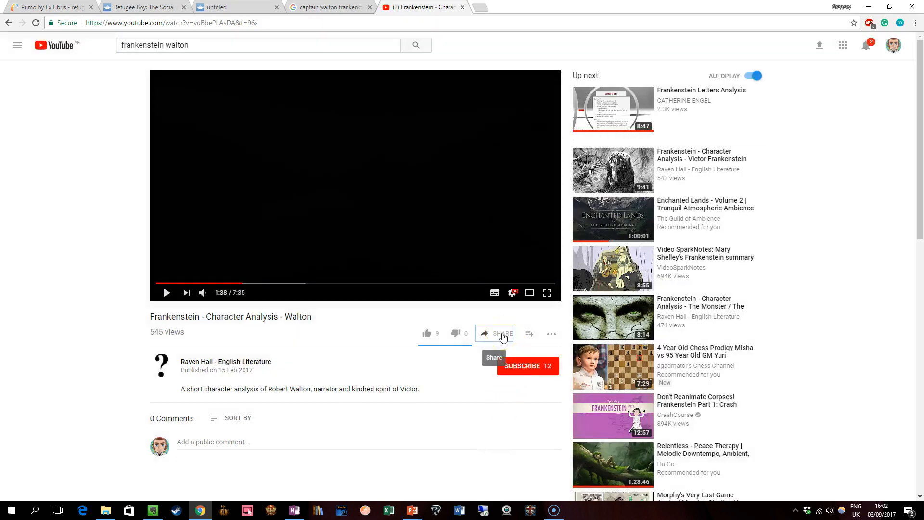
left_click(500, 333)
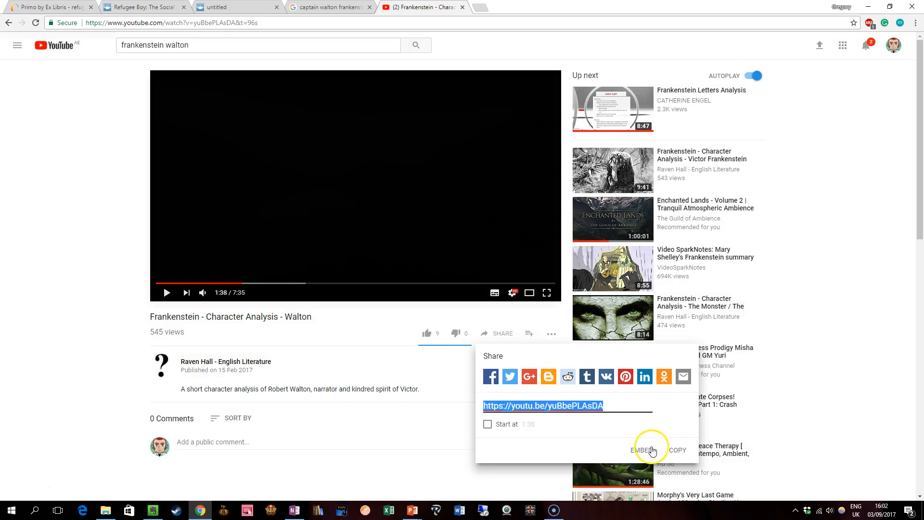
left_click(643, 450)
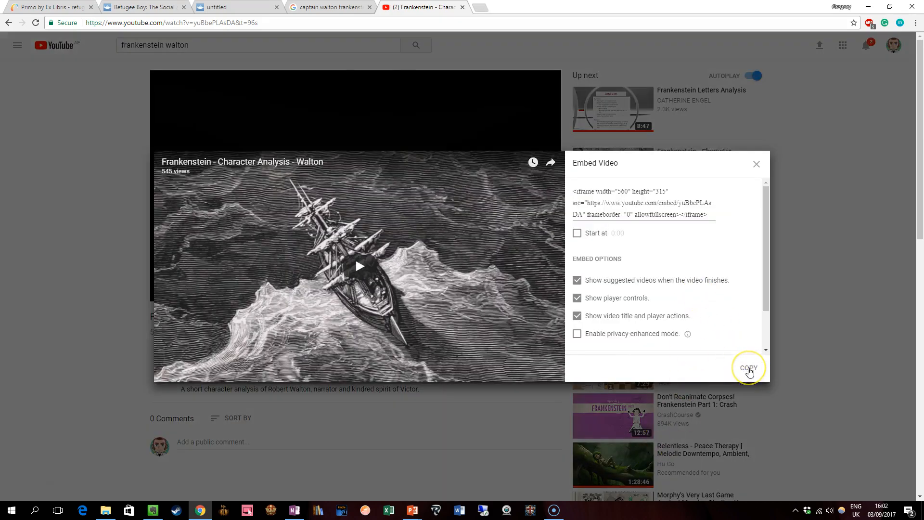
left_click(748, 368)
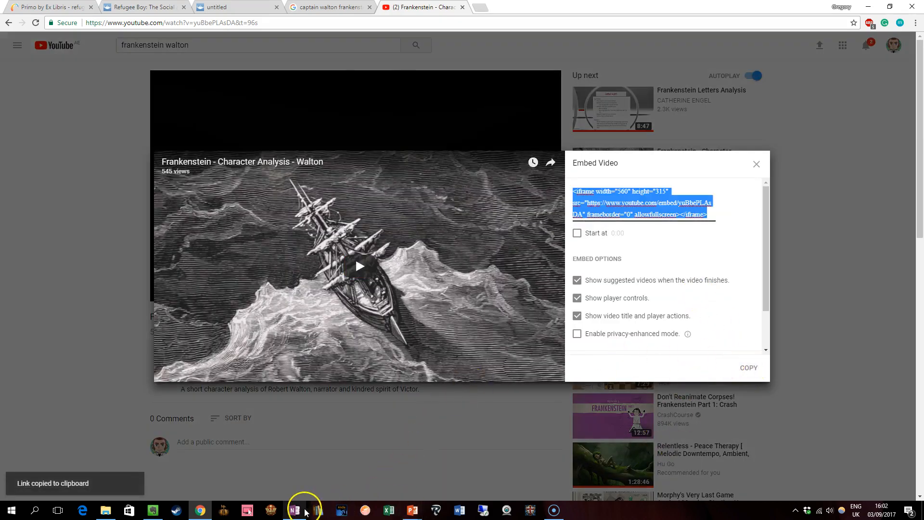
Step: Switch to OneNote, add a new page to the Frankenstein Context section and try to insert an online video from the copied embed code
left_click(295, 511)
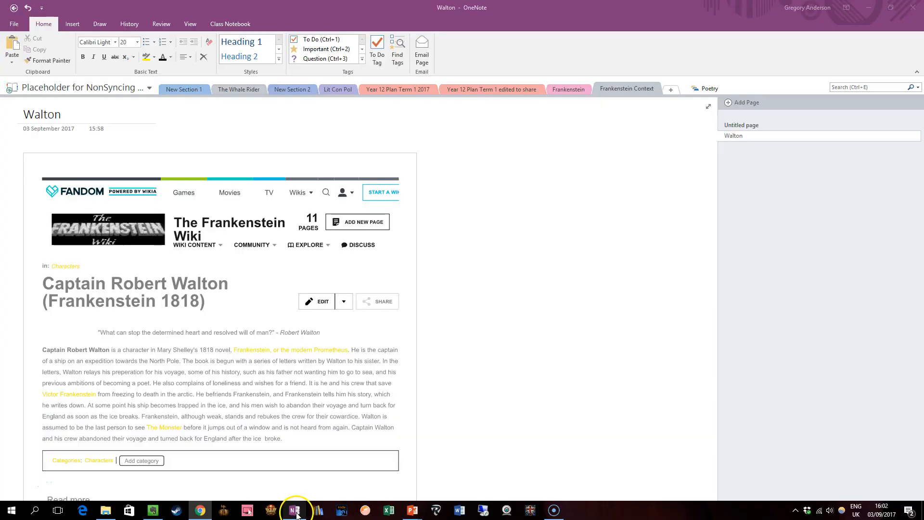
left_click(729, 103)
left_click(73, 25)
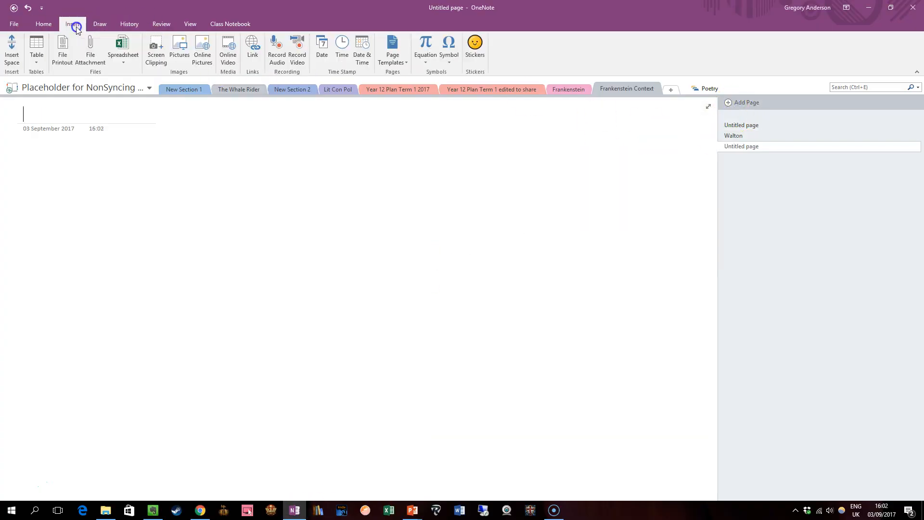
left_click(230, 53)
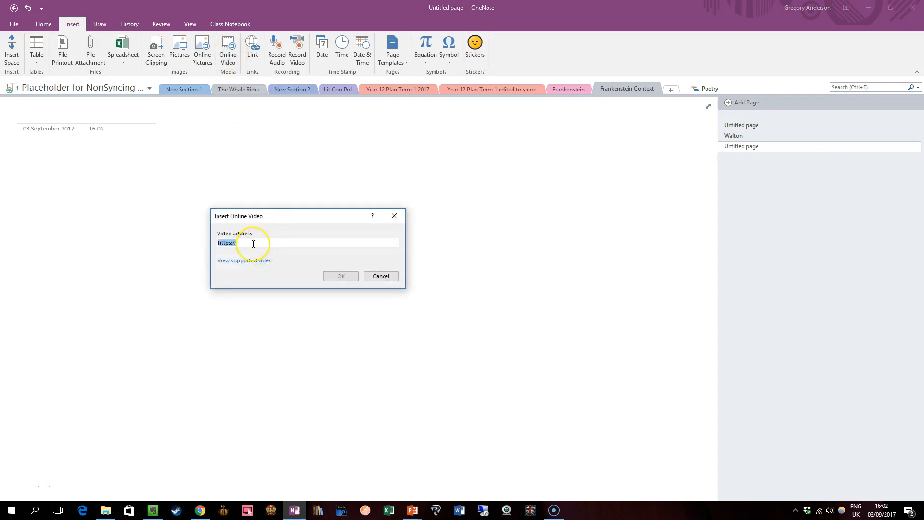
key("ctrl+v")
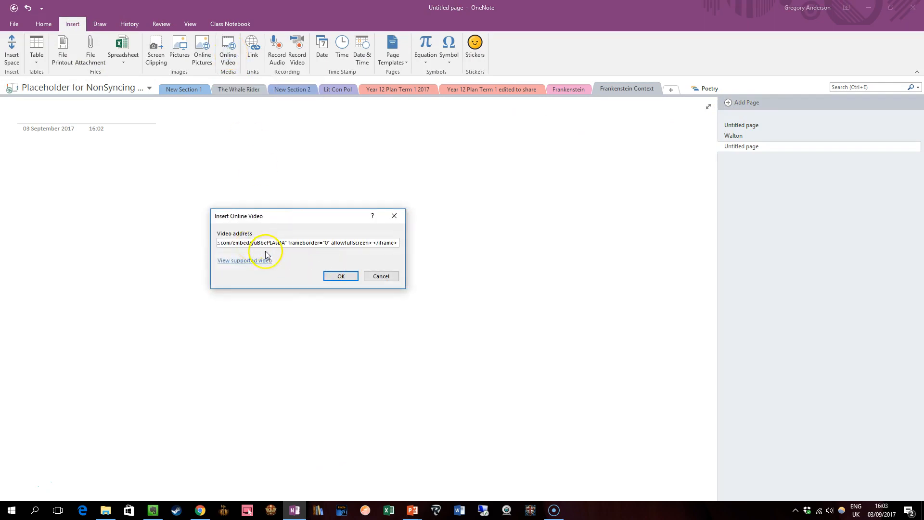
left_click(344, 276)
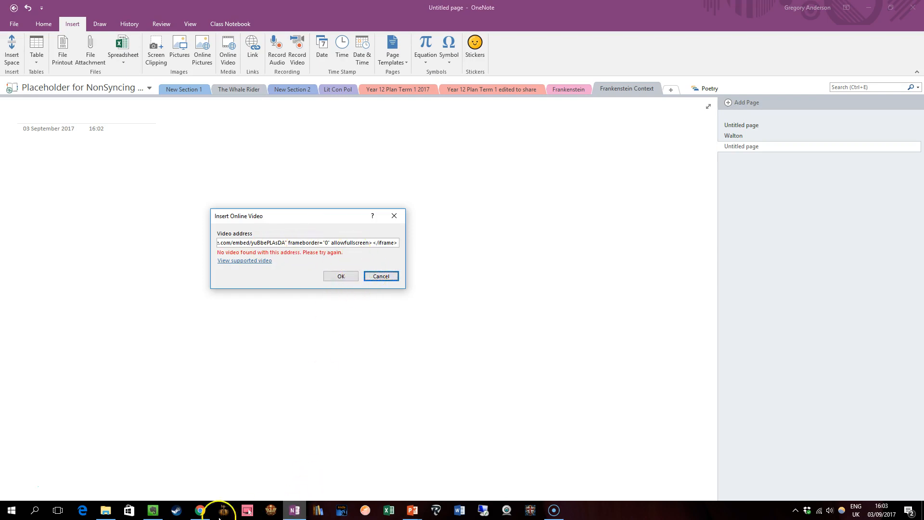
Step: Return to Chrome, close the Embed Video window and copy the full web address of the video page
left_click(201, 511)
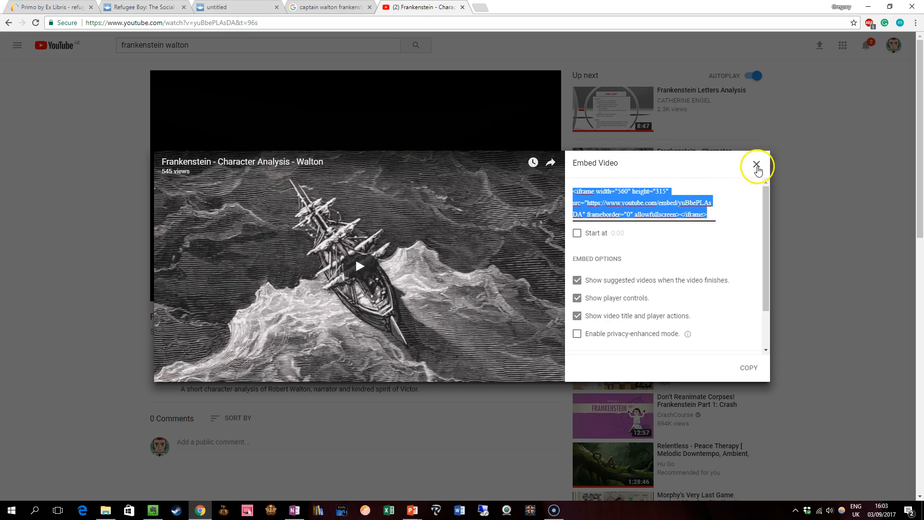
left_click(755, 162)
left_click(226, 23)
right_click(206, 21)
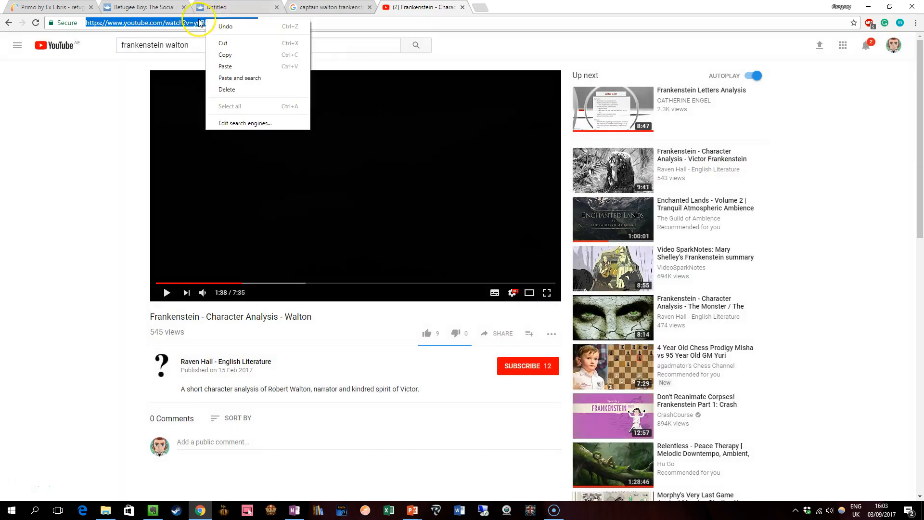
left_click(224, 55)
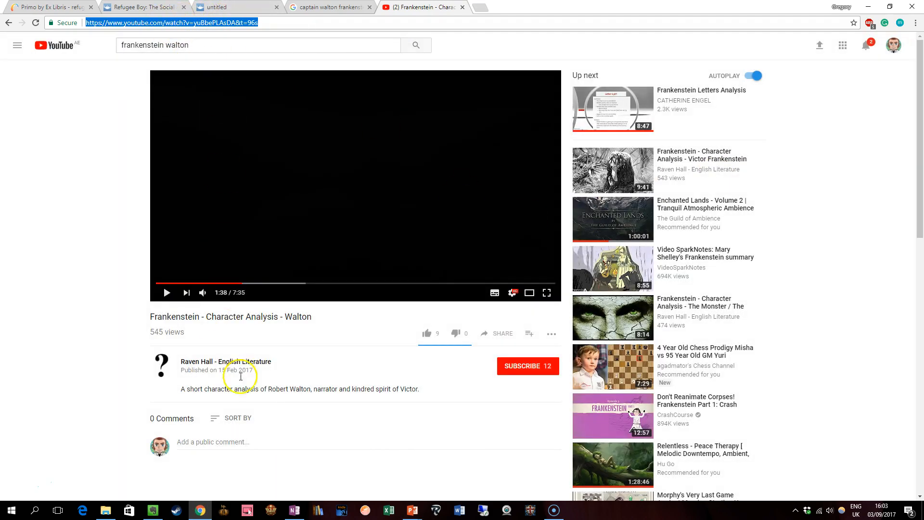
left_click(256, 22)
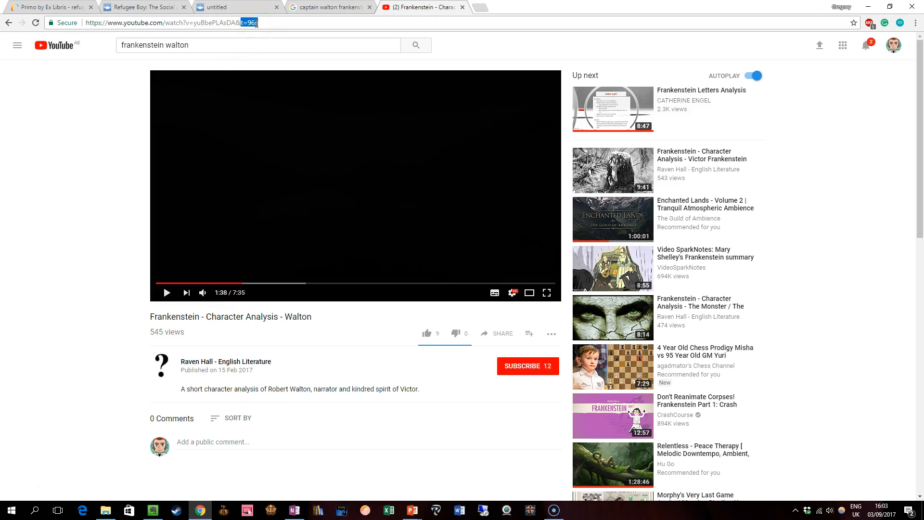
triple_click(256, 22)
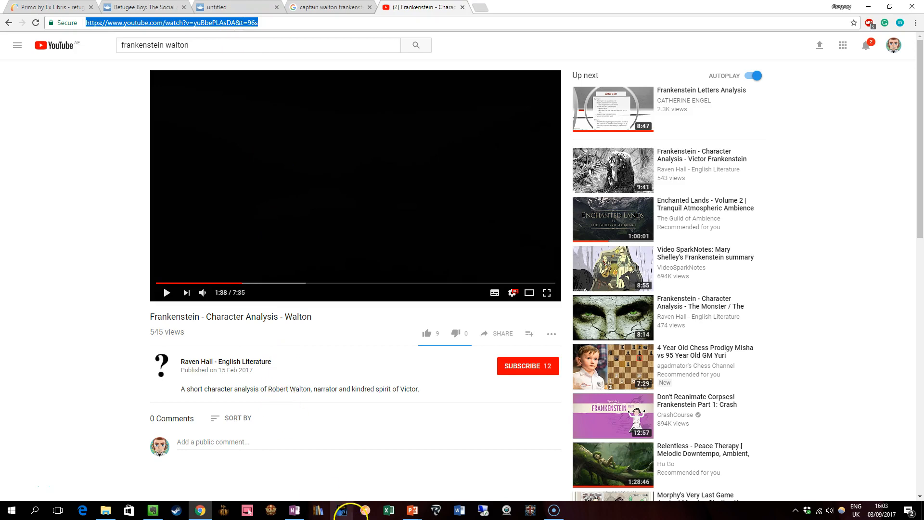
left_click(295, 510)
left_click(343, 242)
key("ctrl+a")
key("ctrl+v")
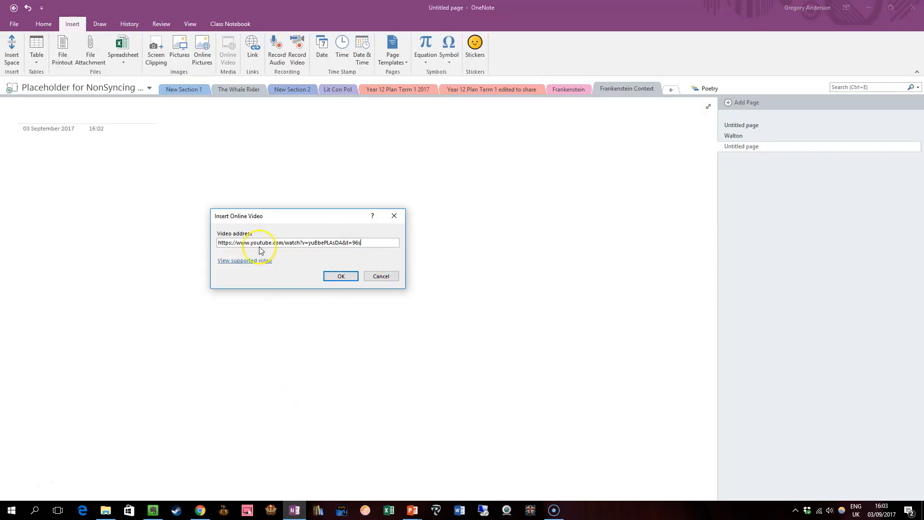
left_click(345, 276)
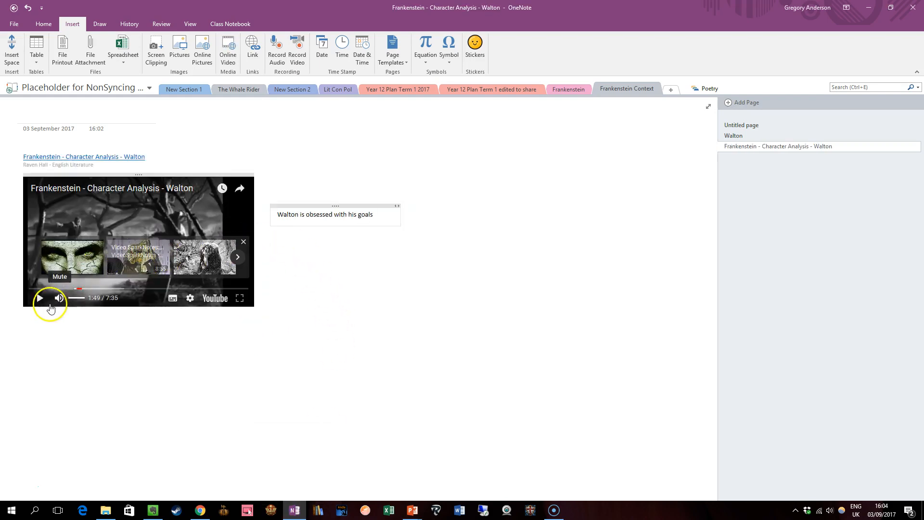
Step: Play the embedded video, add "Consequences are devastating. Should respect nature." as a separate line below the existing note, and pause the video
left_click(39, 298)
left_click(379, 219)
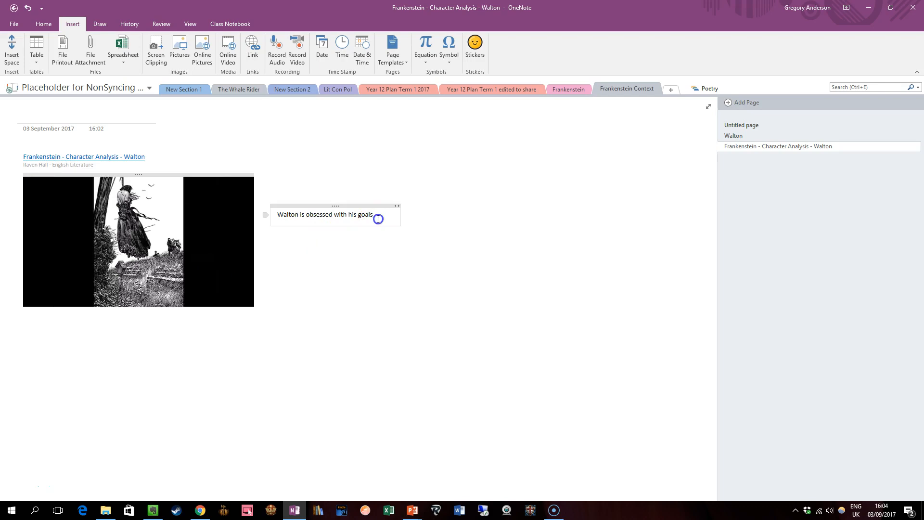
key("Return")
key("Return")
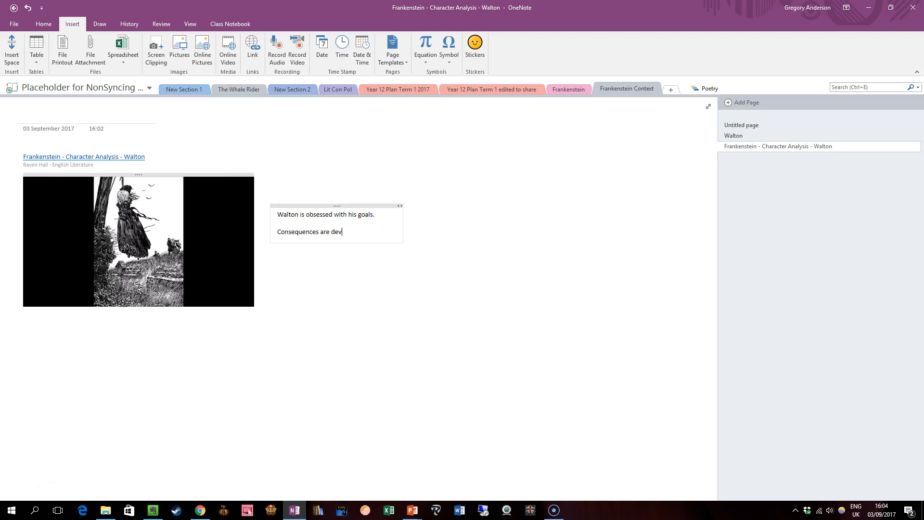
type("Consequences are devastating. Sh")
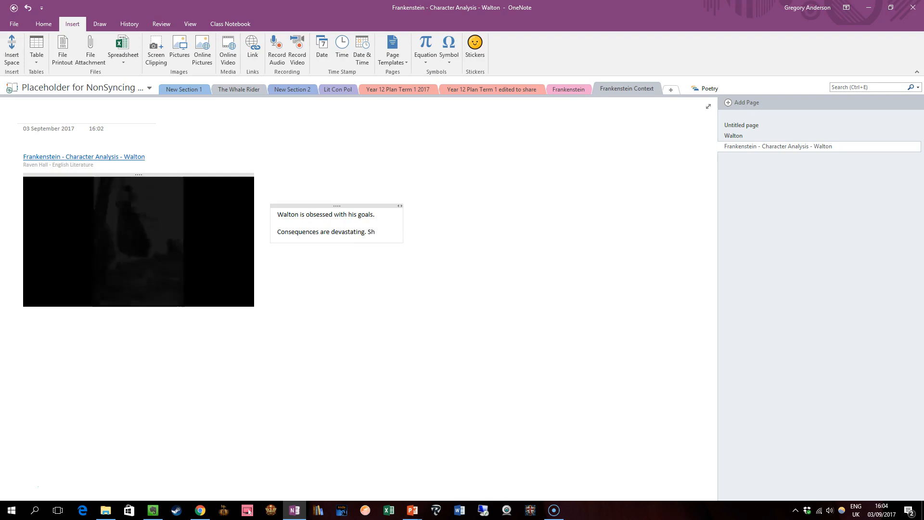
type("ould respect nature.")
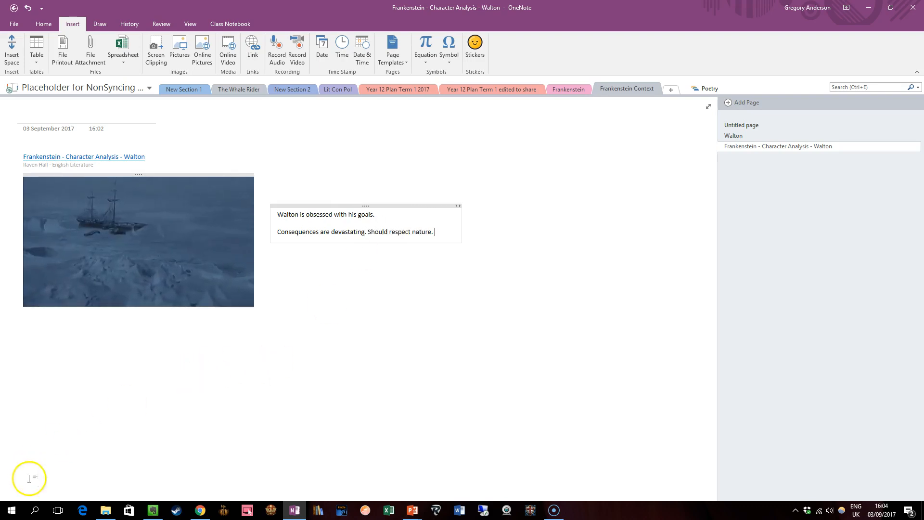
left_click(171, 270)
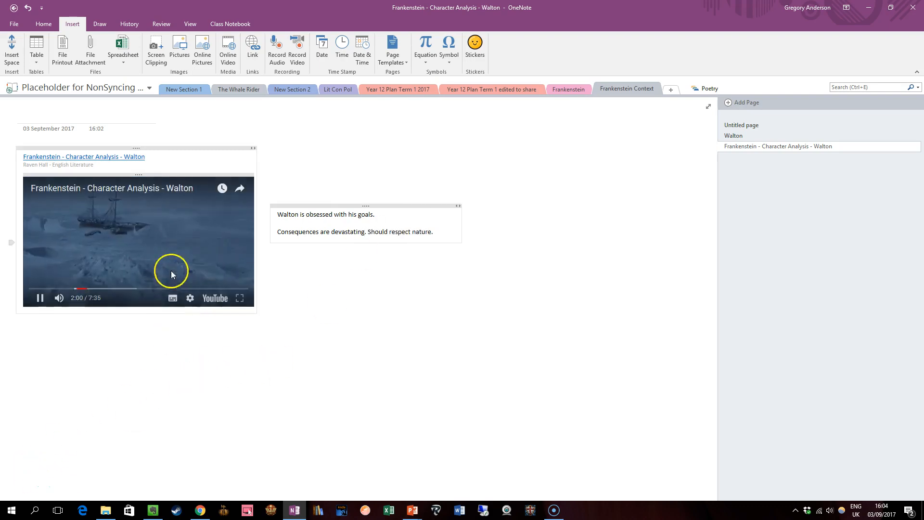
left_click(152, 255)
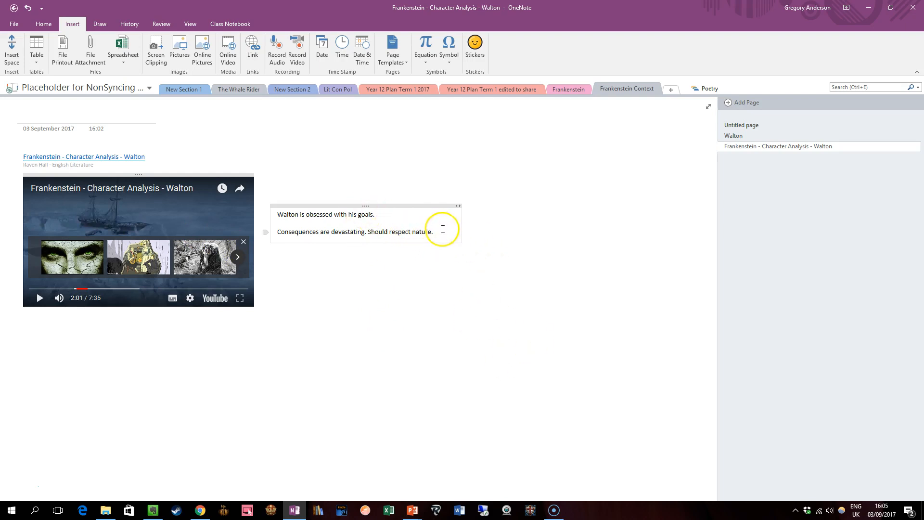
Step: Insert a table of three columns and two rows below the notes and enter surnames in the first two header cells
left_click(276, 258)
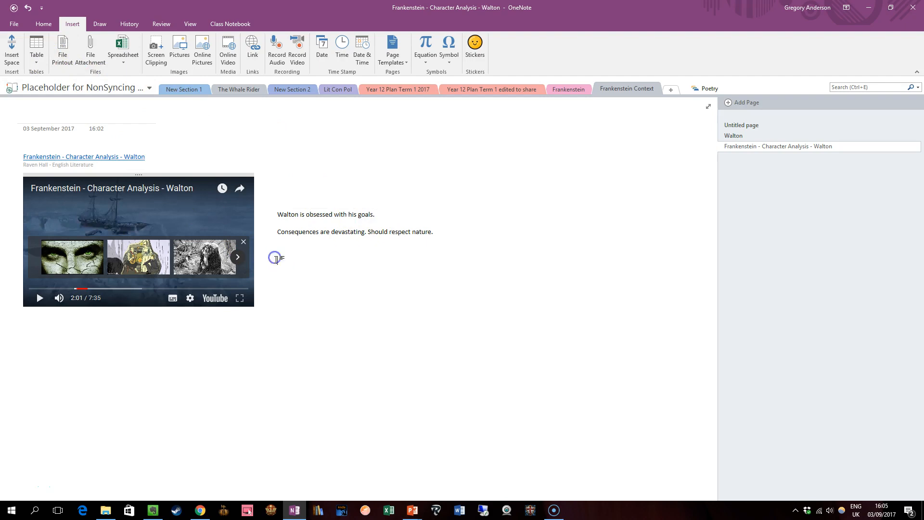
left_click(37, 57)
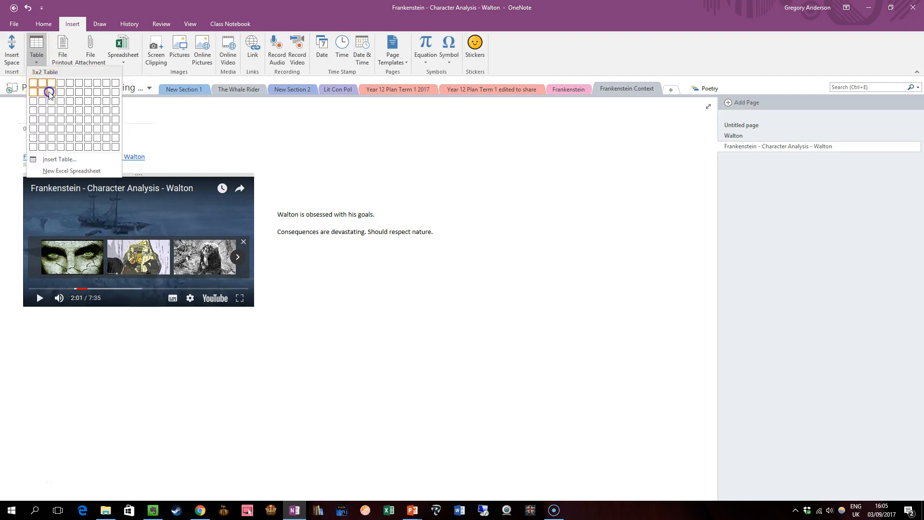
left_click(52, 92)
left_click(289, 265)
type("Anderson")
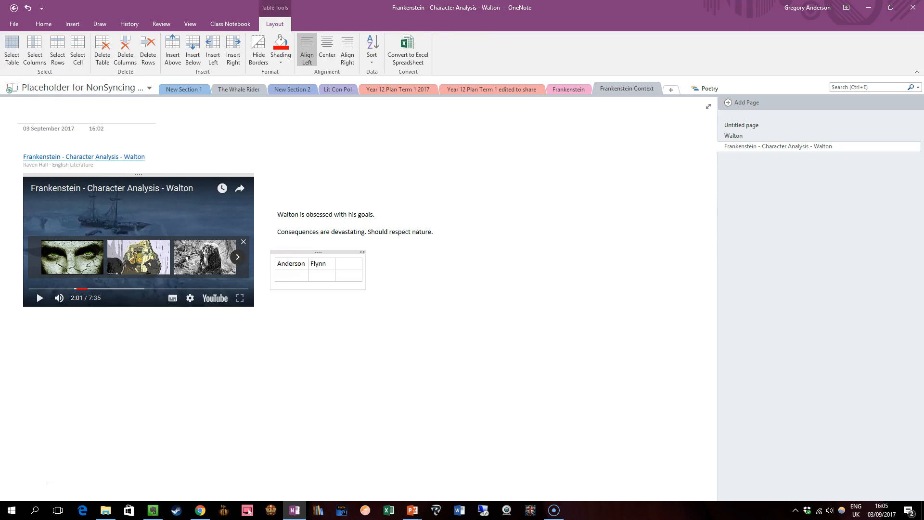
left_click(345, 264)
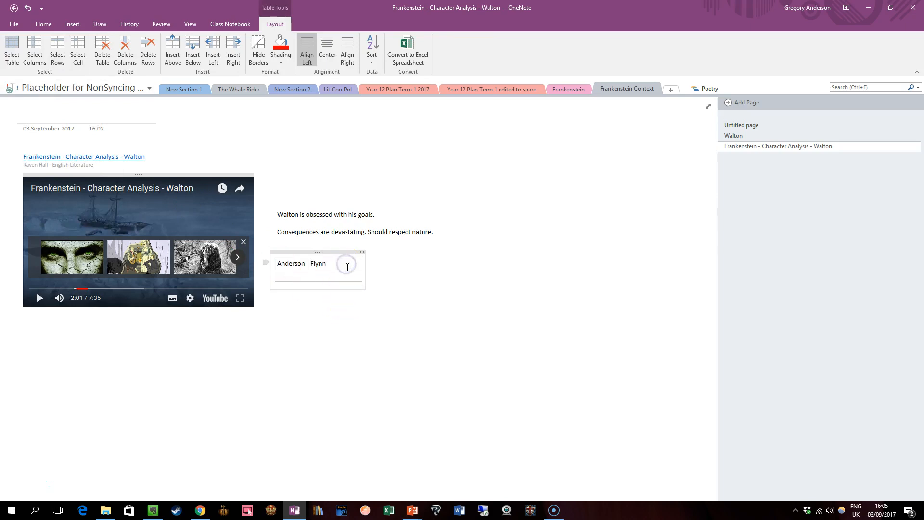
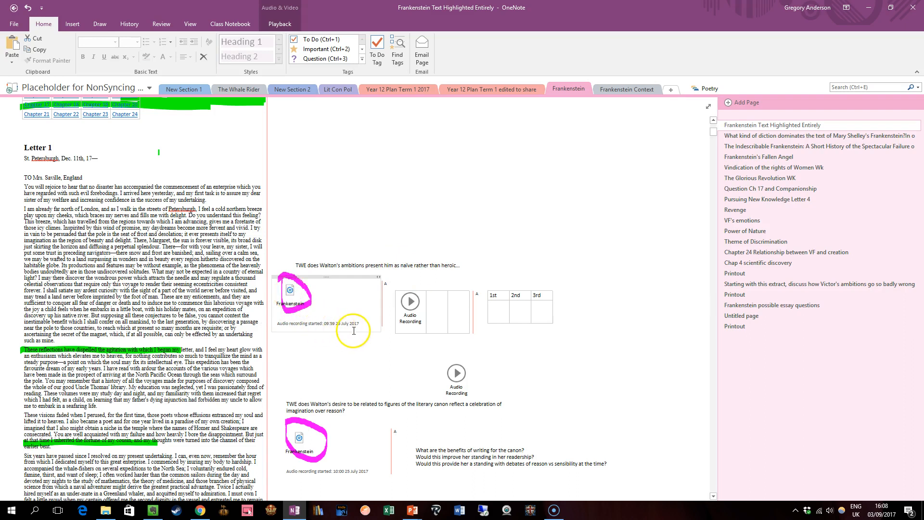
Step: Play the first Frankenstein recording and enter "Walton's ambitions present as naïve... Although he wants to be seen as conquering." under 1st in the response table
left_click(290, 290)
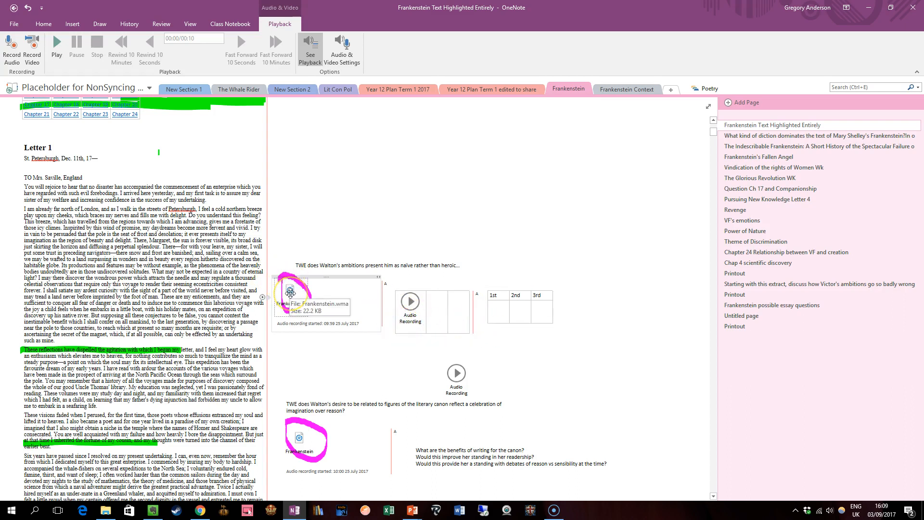
mouse_move(296, 272)
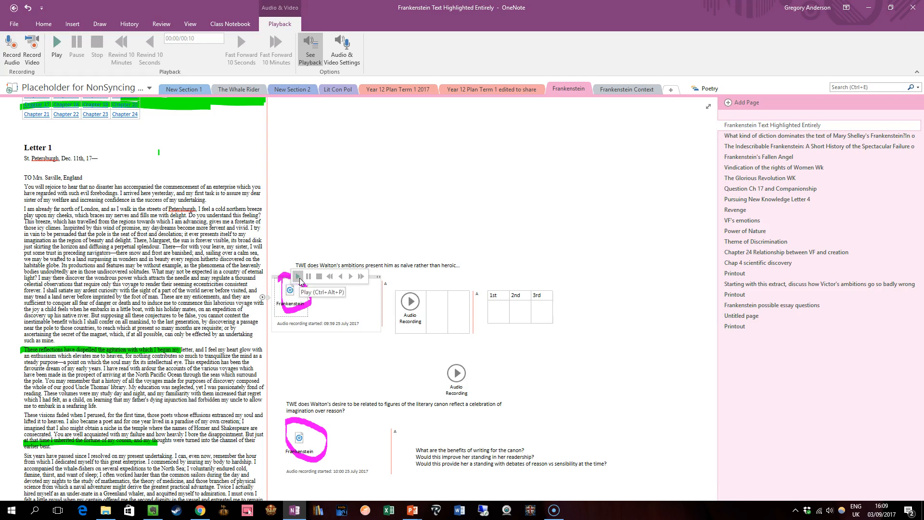
left_click(298, 276)
left_click(492, 309)
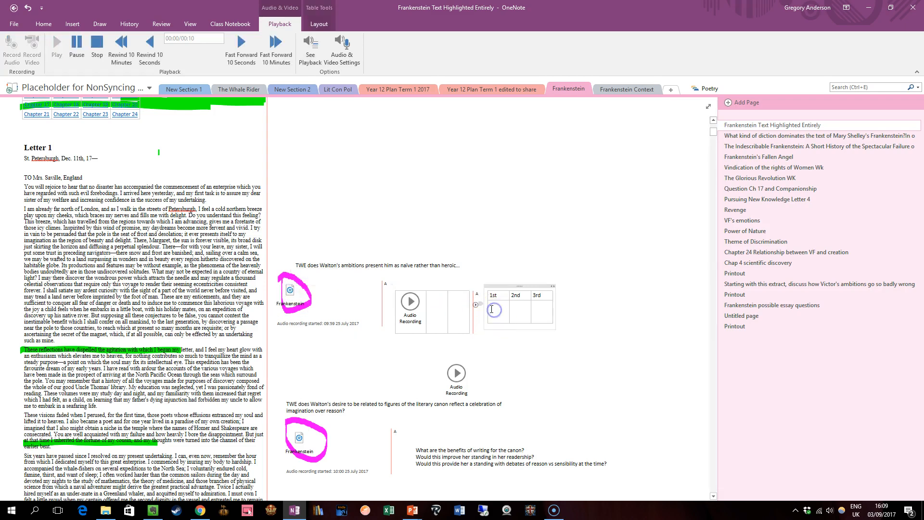
type("Walton's ambitions present ")
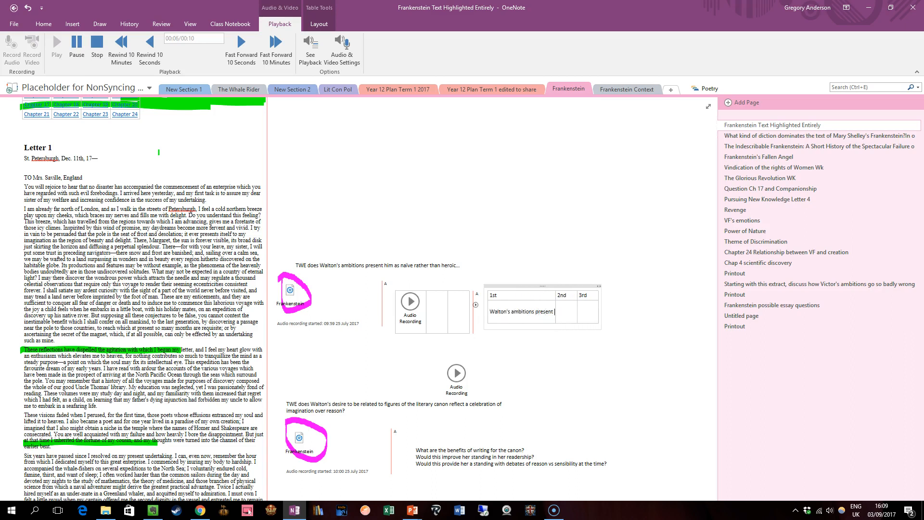
type("as naïve...")
key("Return")
type("aïve... Although")
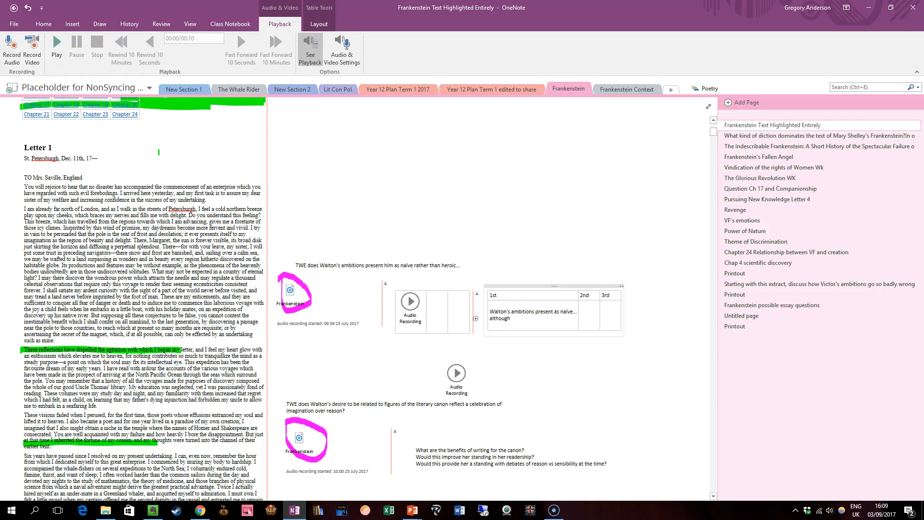
type(" he wants to be seen as conquering.")
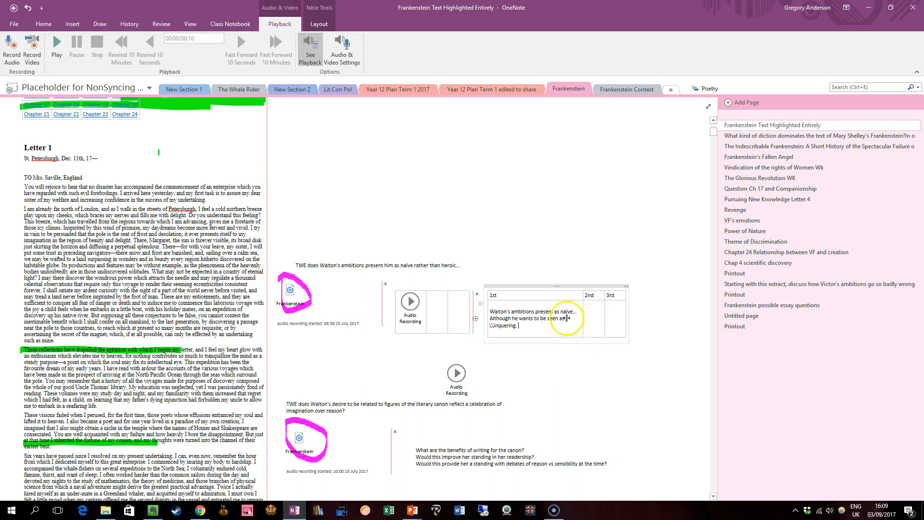
Step: Record an audio clip in the empty middle cell of the Audio Recording table and stop the recording
left_click(432, 302)
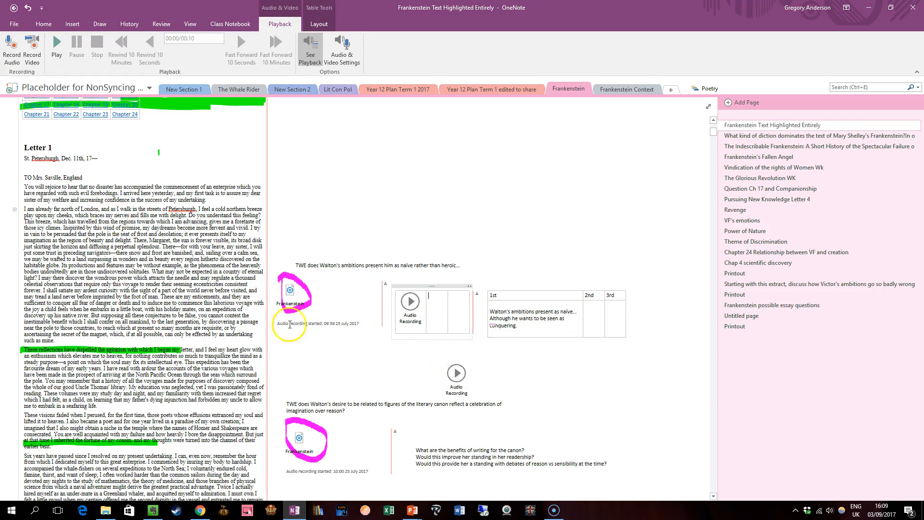
left_click(12, 46)
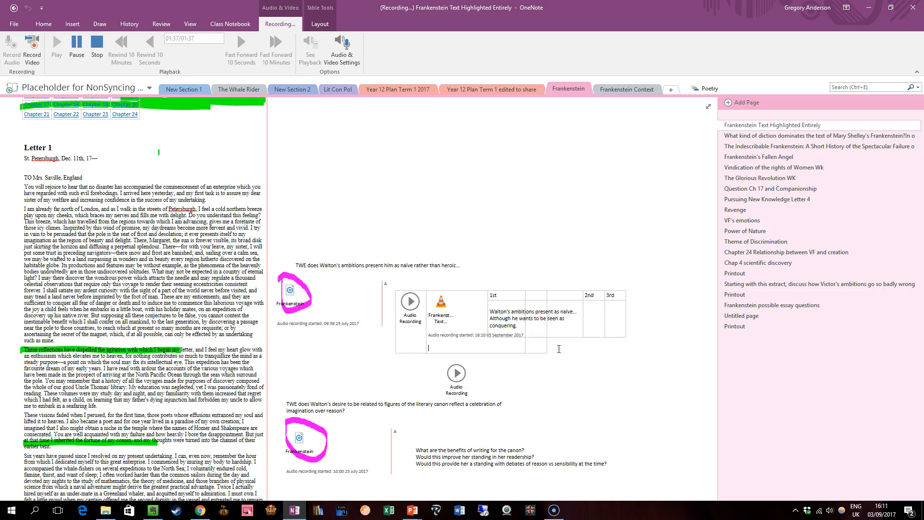
left_click(97, 42)
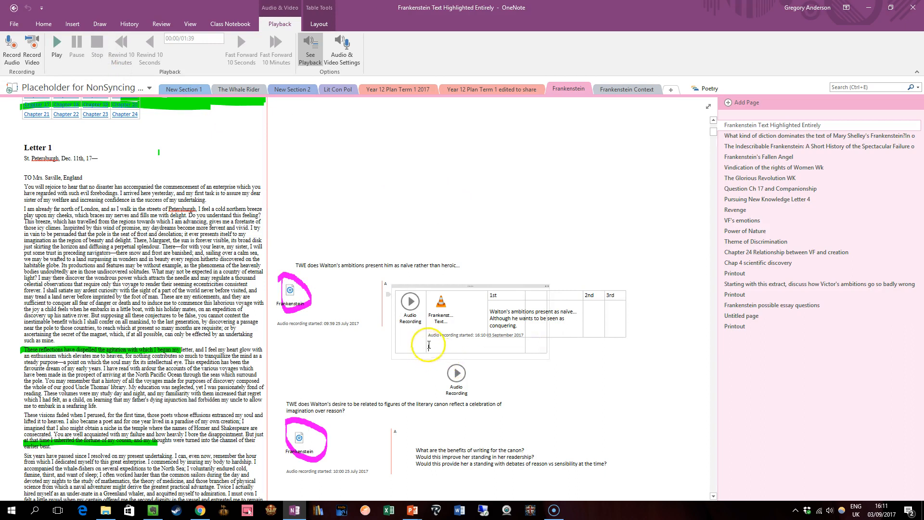
Step: Move the 1st/2nd/3rd response table to the right, away from the new recording
left_click(467, 324)
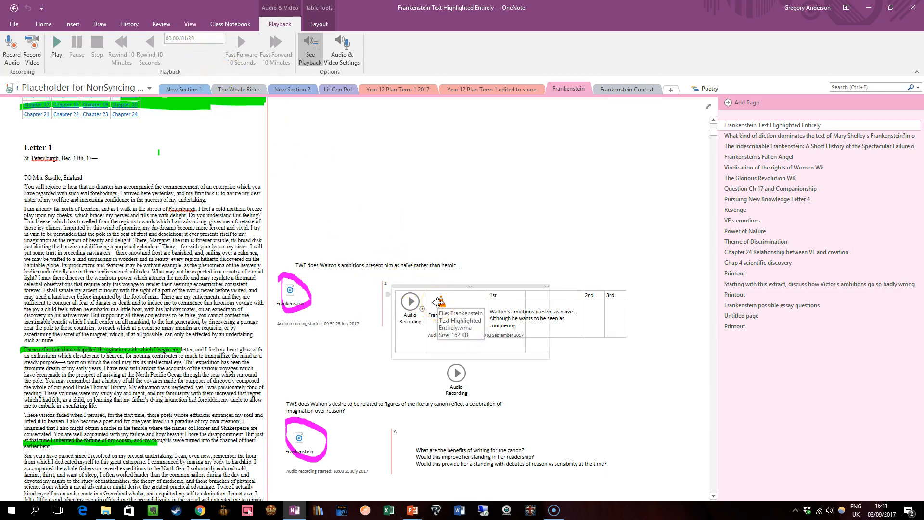
left_click(501, 256)
left_click(464, 341)
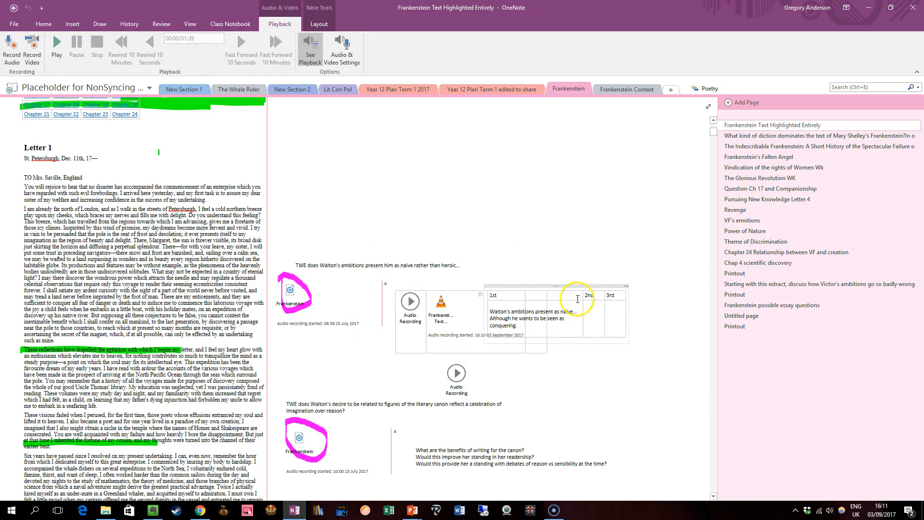
left_click_drag(572, 288, 614, 296)
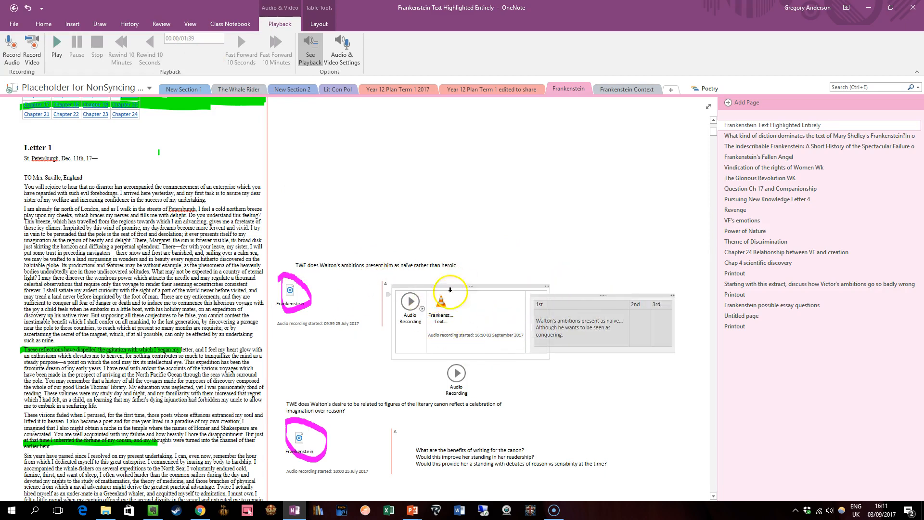
Step: Play the new recording and enter "Failed romanticist: desired to write and experience the sublime. Is his exploration a substitute?" under 2nd
mouse_move(441, 305)
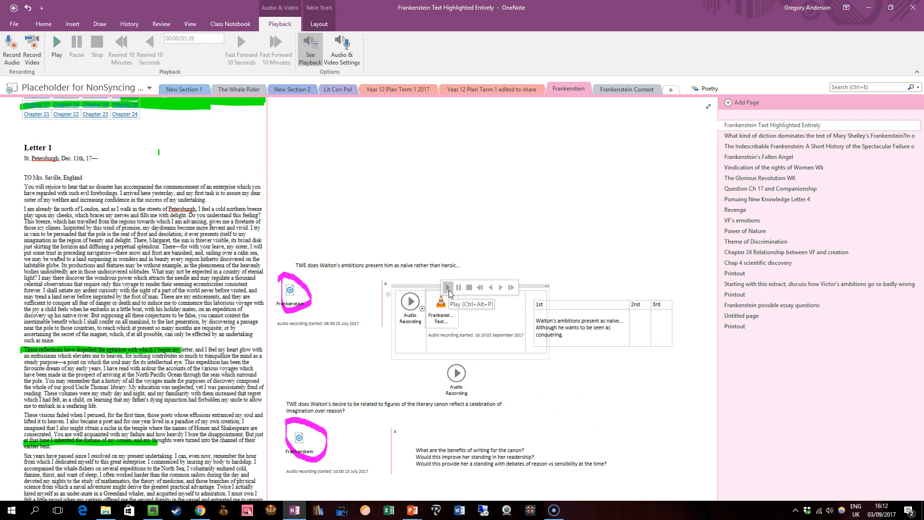
left_click(448, 290)
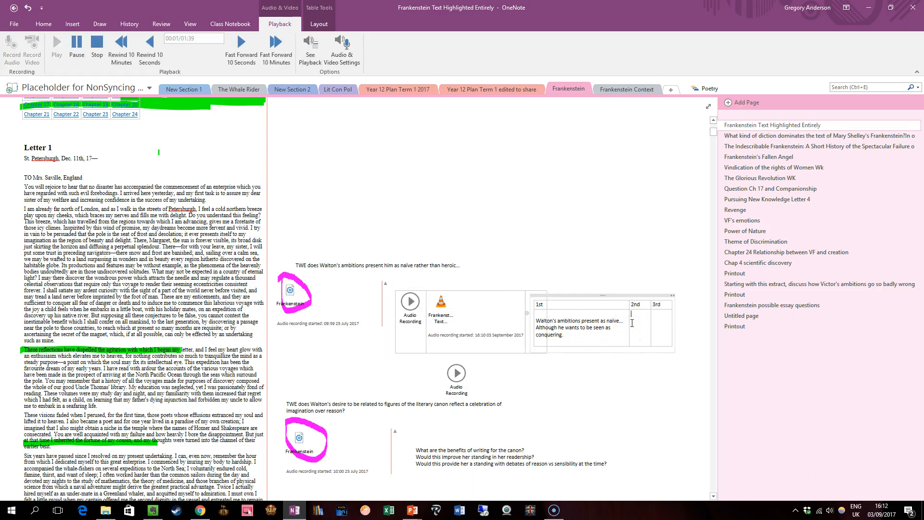
key("XF86AudioLowerVolume")
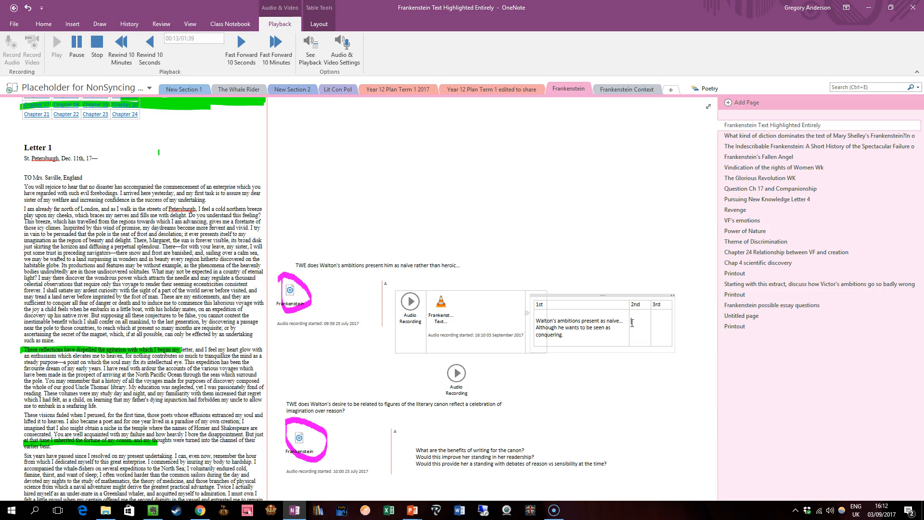
type("rom")
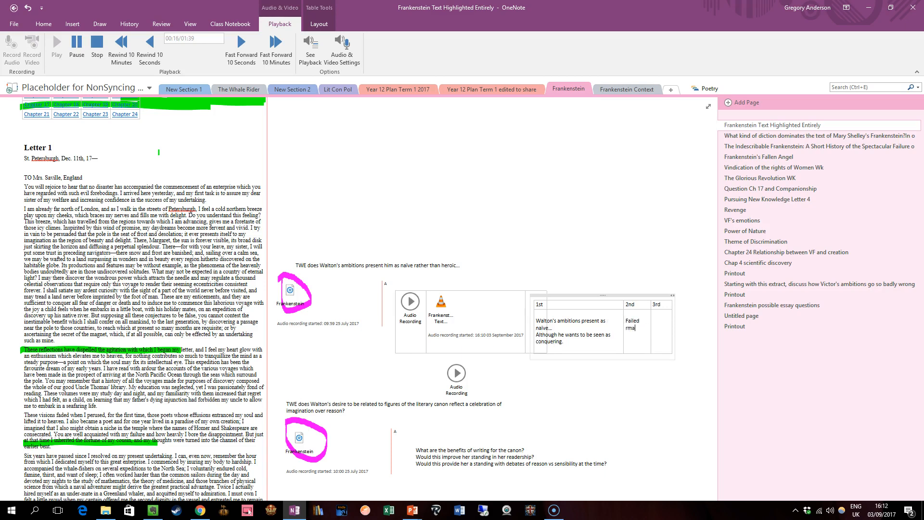
type("anticists: wishe")
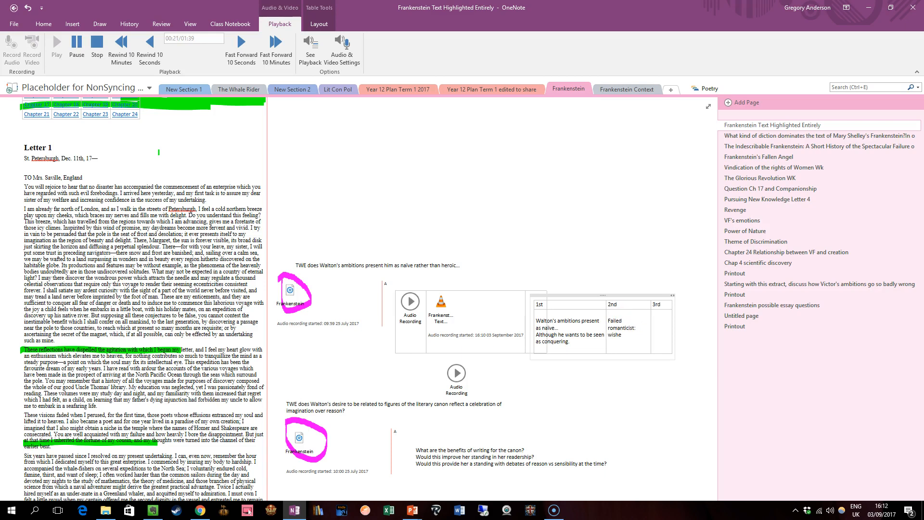
key("BackSpace")
key("BackSpace")
key("BackSpace")
key("BackSpace")
key("BackSpace")
type("de")
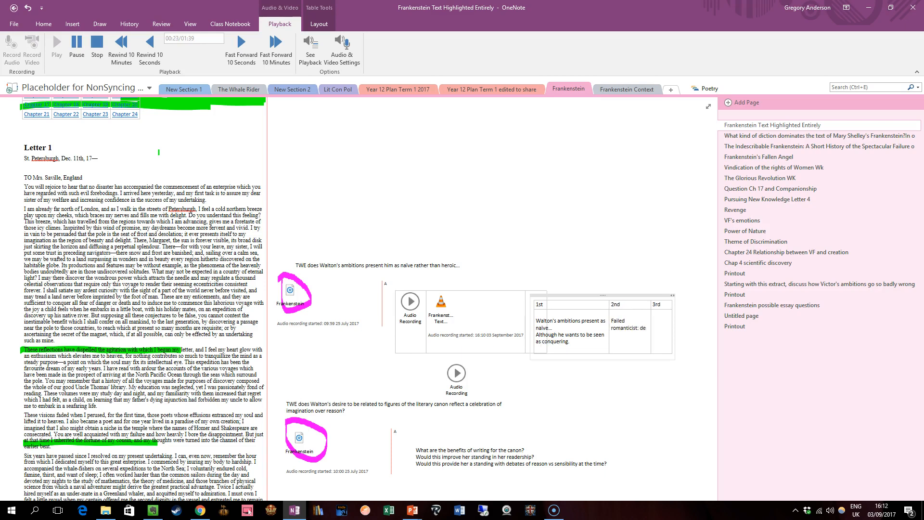
type("sired to write and experi")
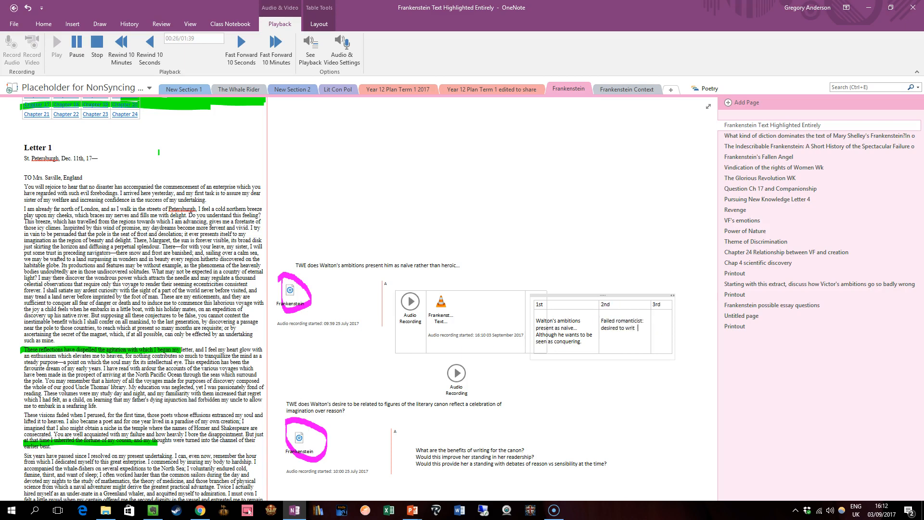
type("ence the sublime. Is his exploration a substitute?")
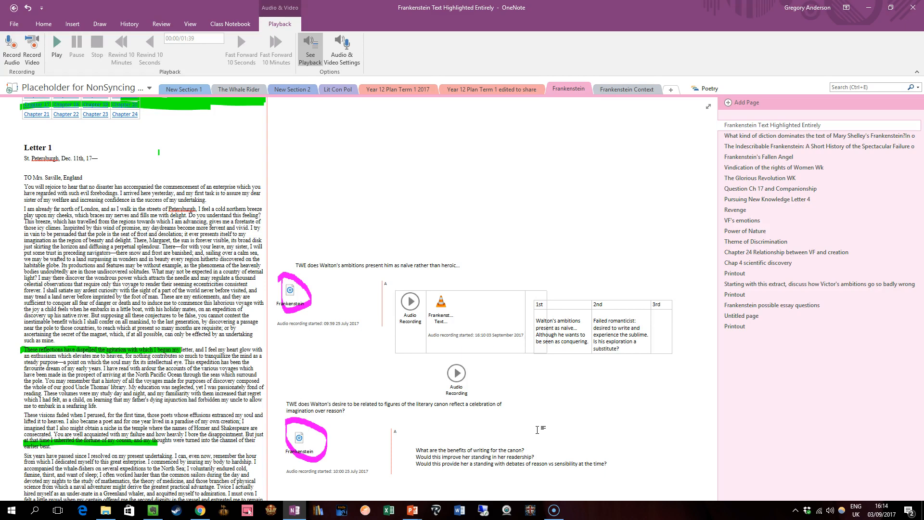
Step: Review the How to Manipulate Materials slide of the OneNote 2017 presentation in PowerPoint and return to OneNote
left_click(414, 510)
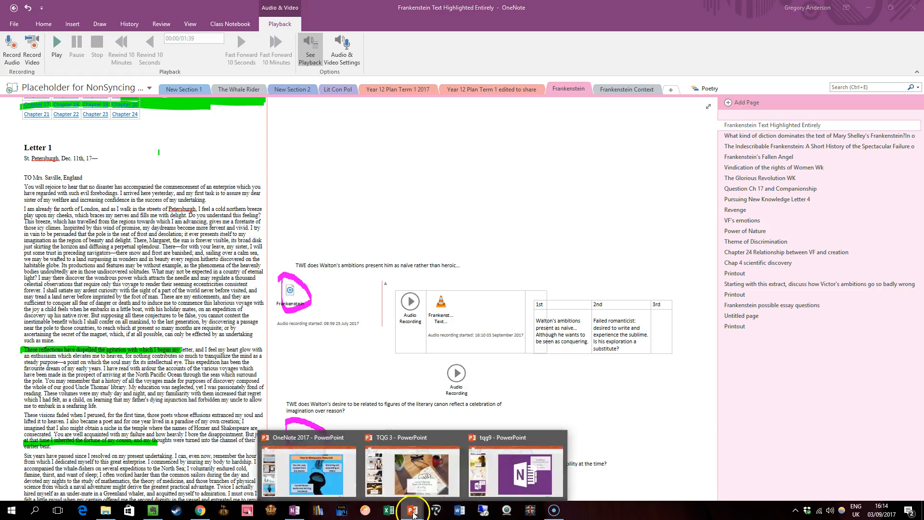
left_click(343, 464)
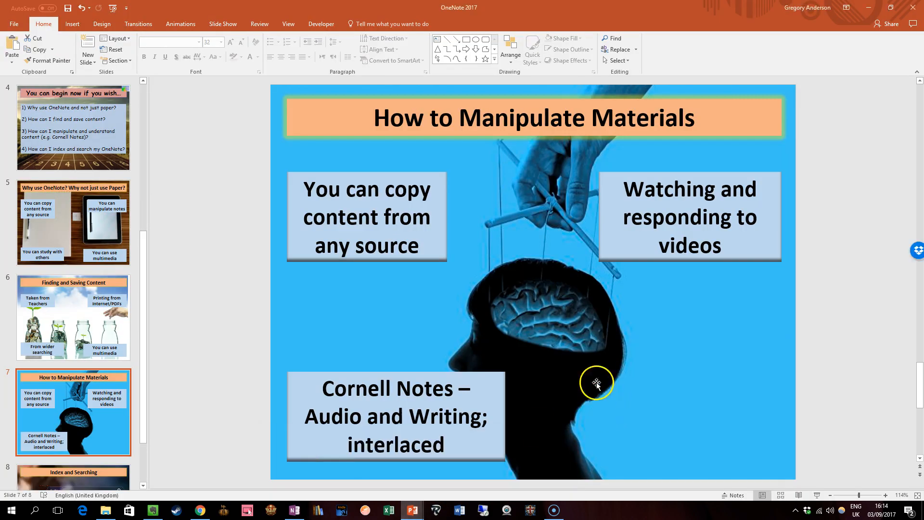
left_click(294, 511)
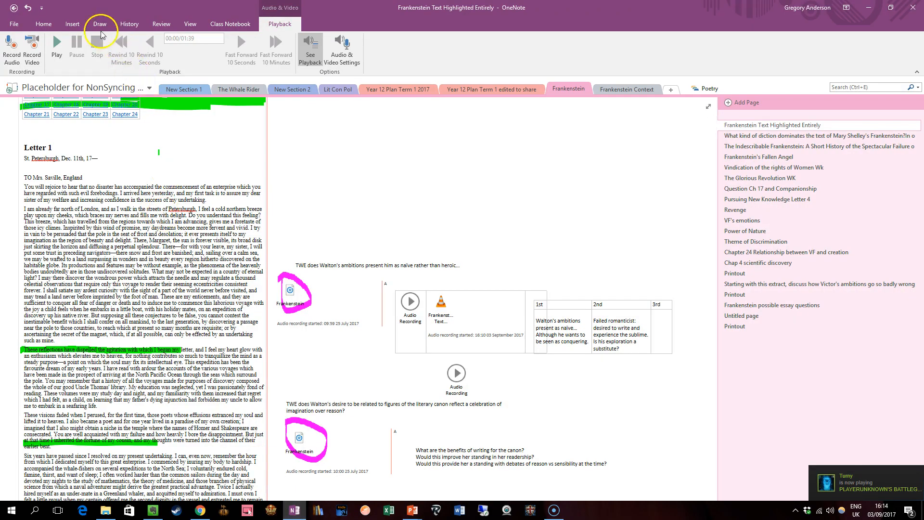
Step: Highlight "Petersburgh," and "These are my enticements," in yellow in the Letter 1 text
left_click(100, 25)
left_click(227, 43)
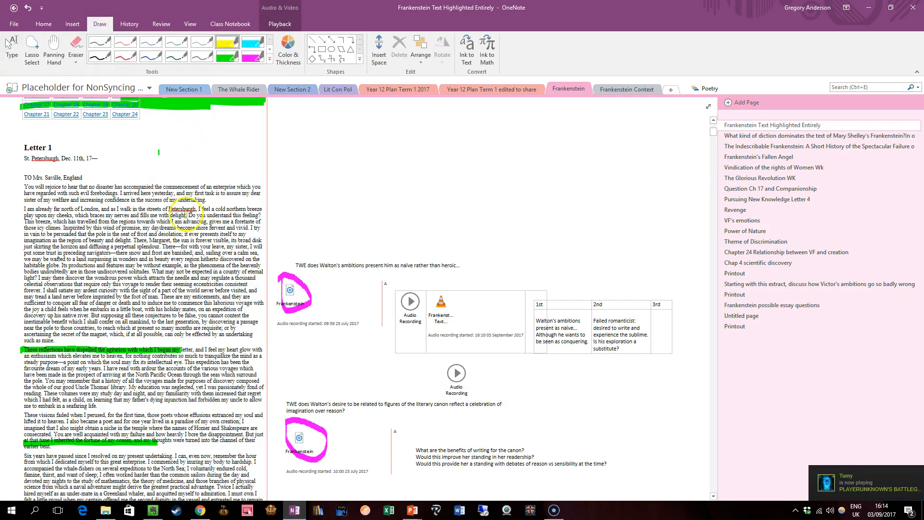
left_click_drag(197, 208, 168, 208)
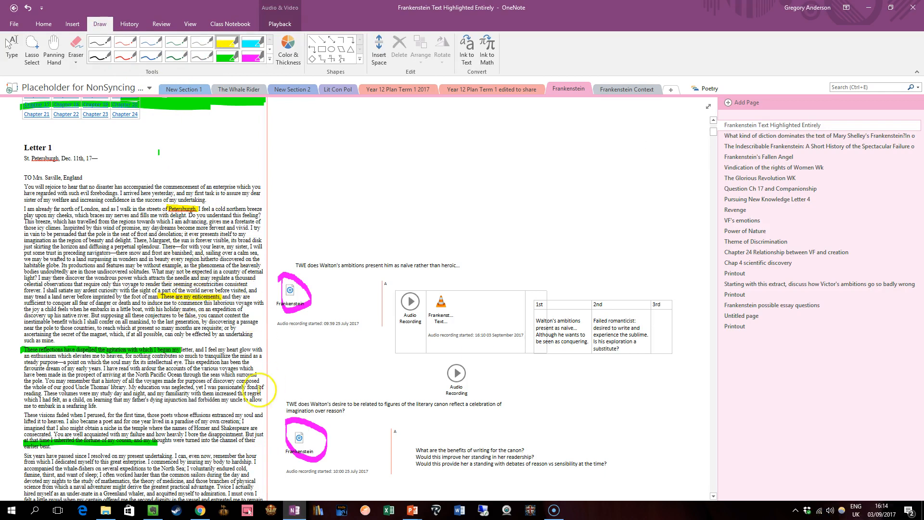
Step: Switch to the OneNote 2017 presentation in PowerPoint, present it from slide 7 through the Index and Searching slide, and end the show
mouse_move(198, 512)
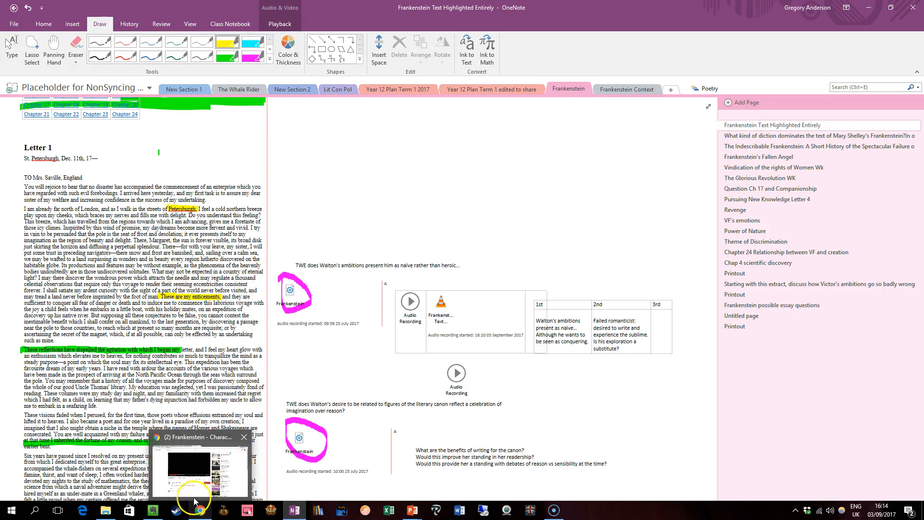
mouse_move(294, 510)
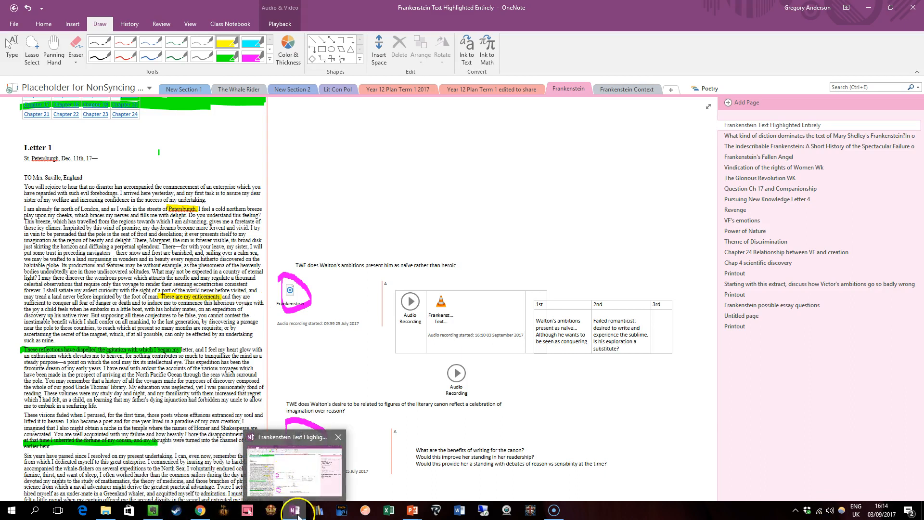
mouse_move(412, 510)
left_click(323, 473)
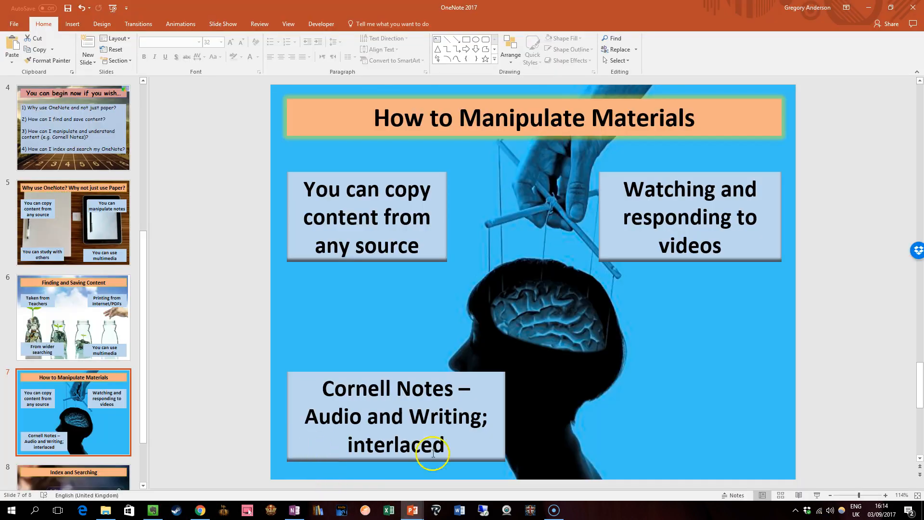
left_click(817, 495)
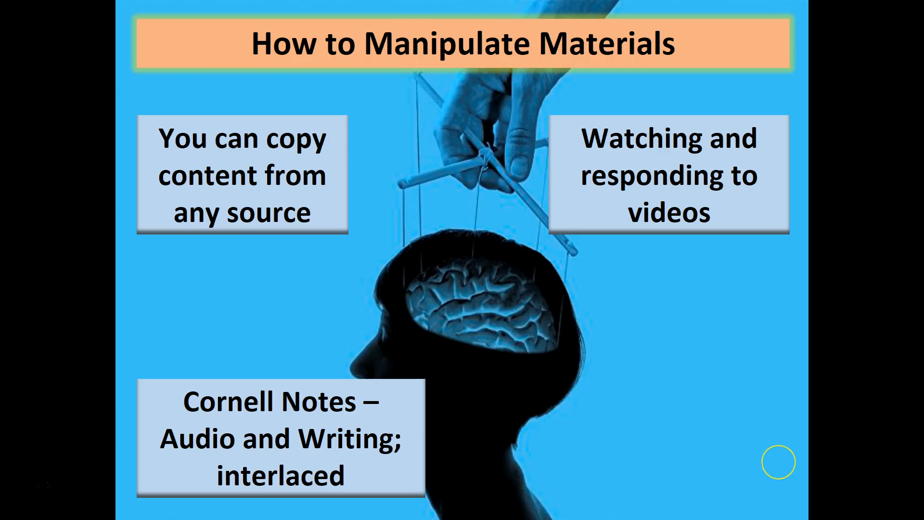
left_click(778, 462)
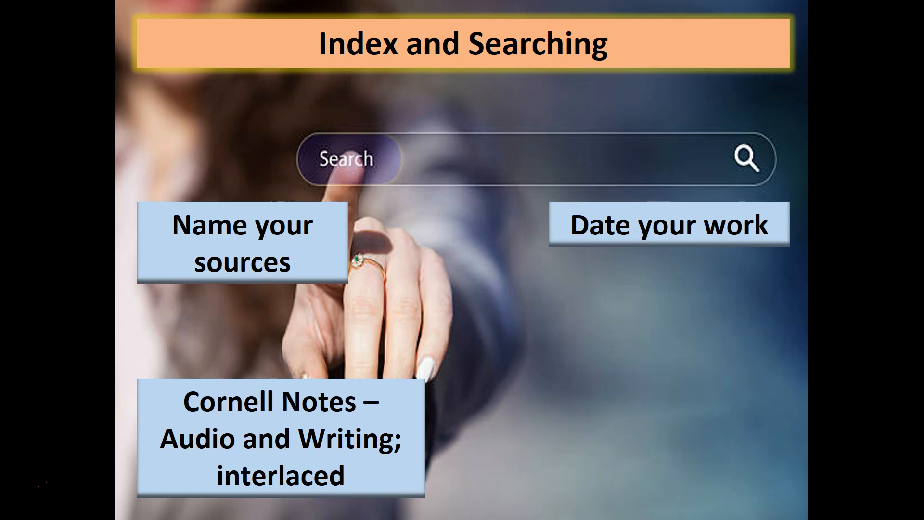
key("Escape")
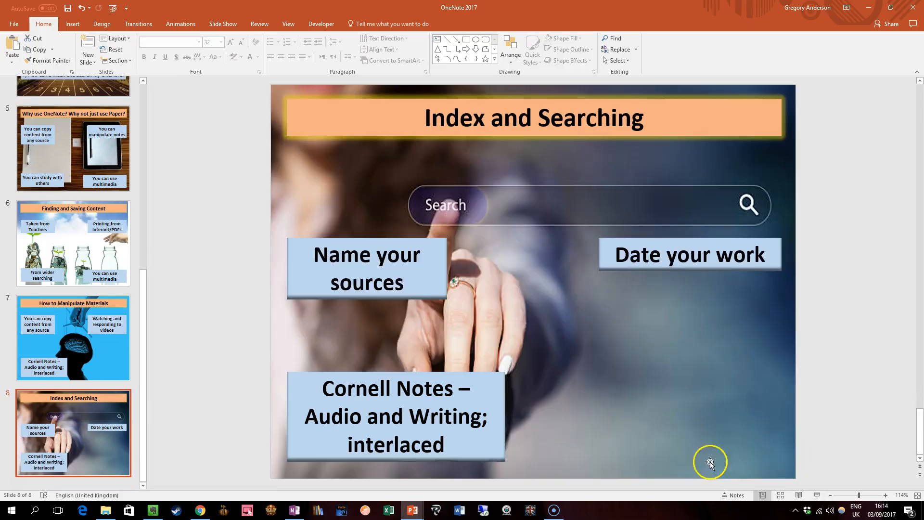
Step: Return to OneNote, open the Bath MA Reading notebook and go to its Second Reading Wave 2nd June section
left_click(295, 509)
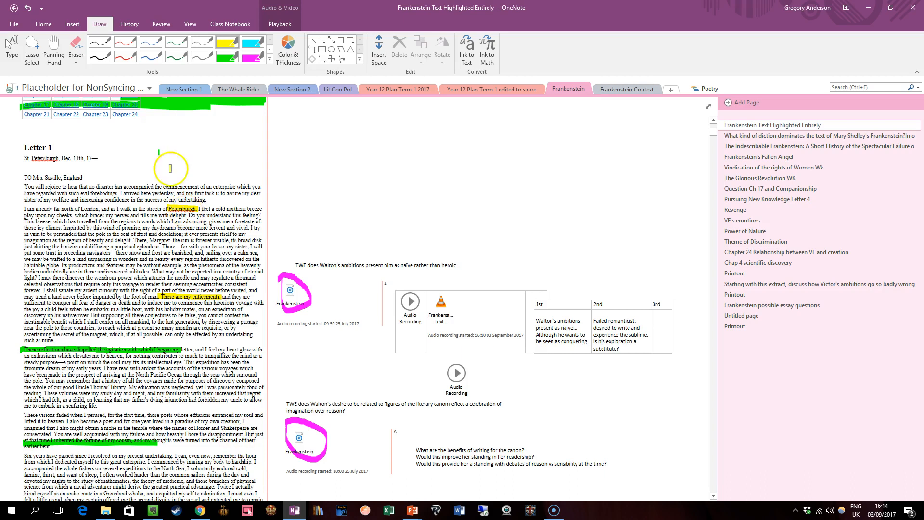
left_click(134, 88)
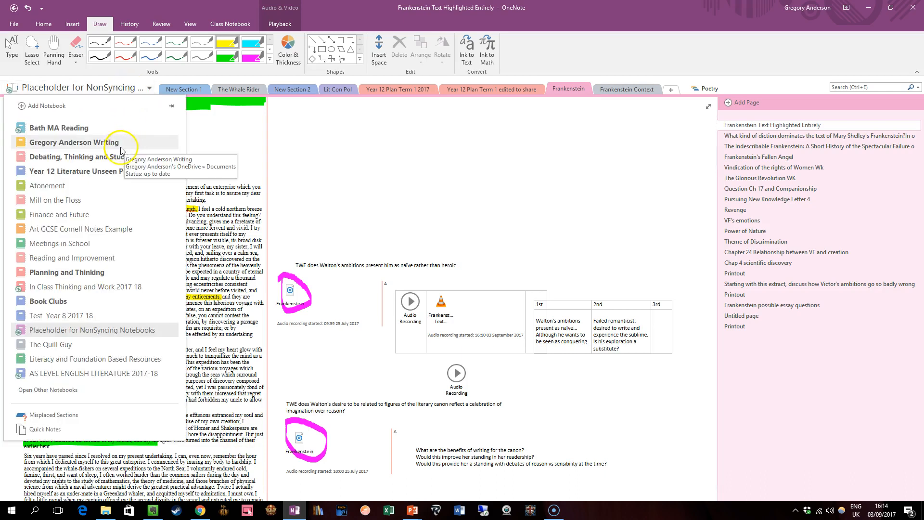
left_click(94, 136)
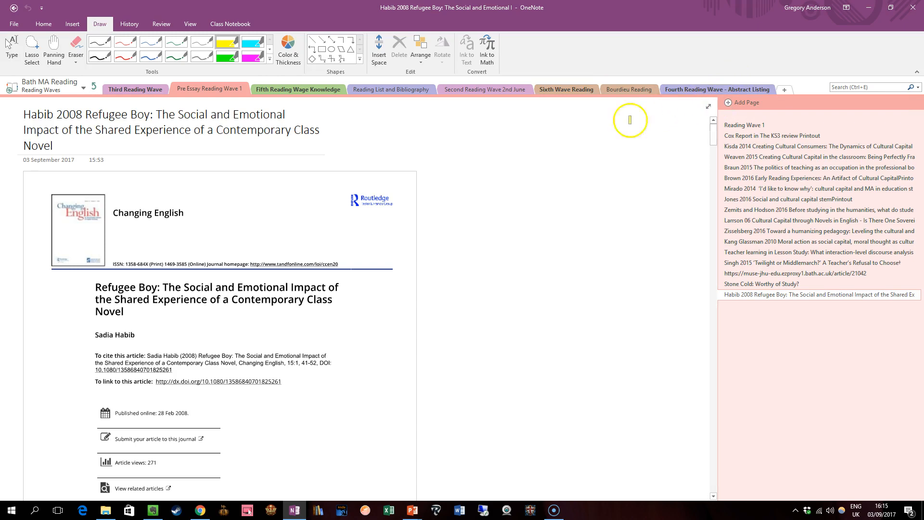
left_click(456, 91)
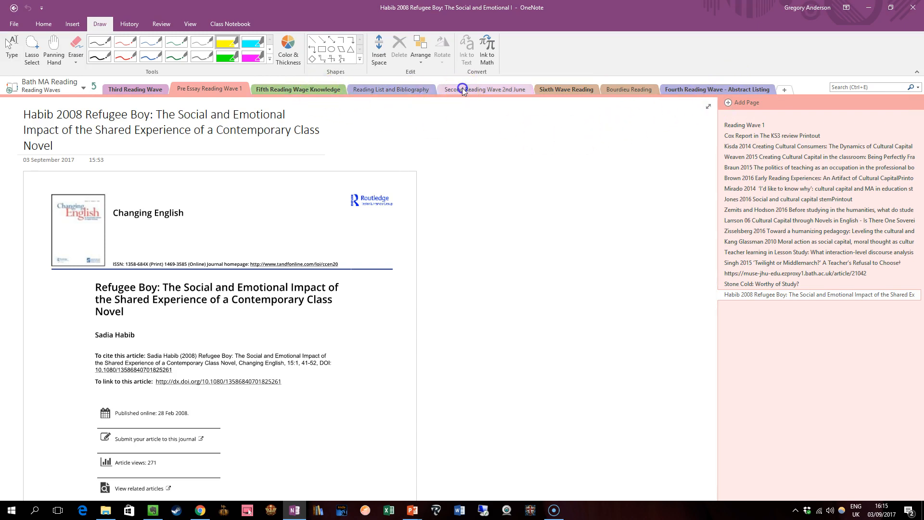
Step: Look through the page lists of the Second, Third, Fourth, Fifth and Sixth reading wave sections in the Bath MA Reading notebook
scroll(798, 308, "down", 5)
scroll(799, 311, "up", 6)
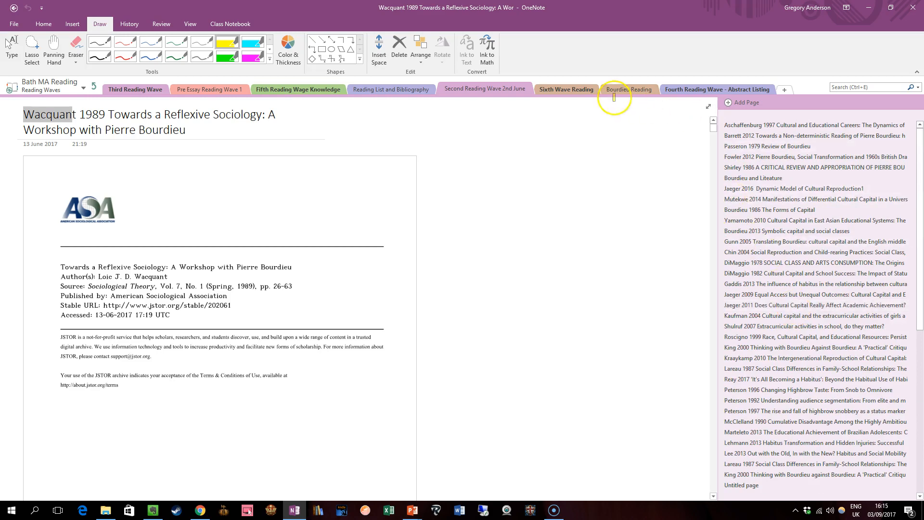
left_click(145, 89)
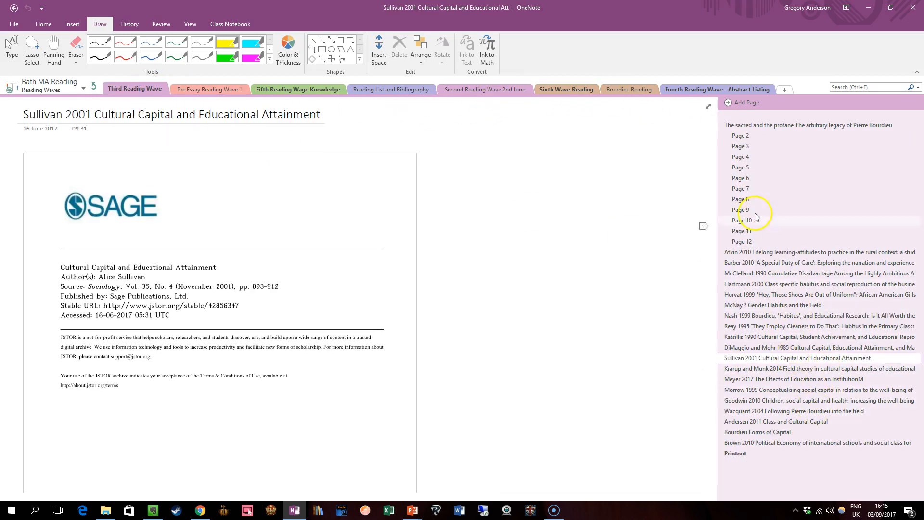
left_click(681, 91)
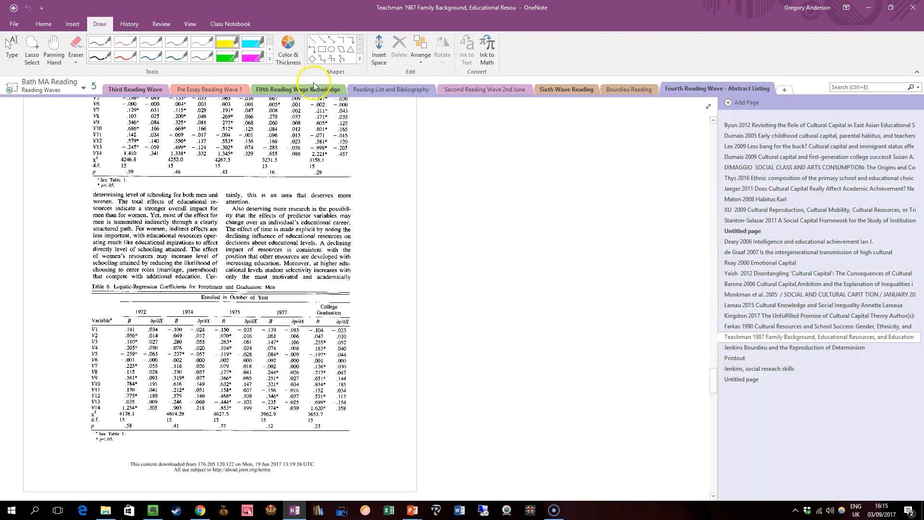
left_click(298, 89)
scroll(795, 348, "down", 2)
scroll(795, 350, "down", 2)
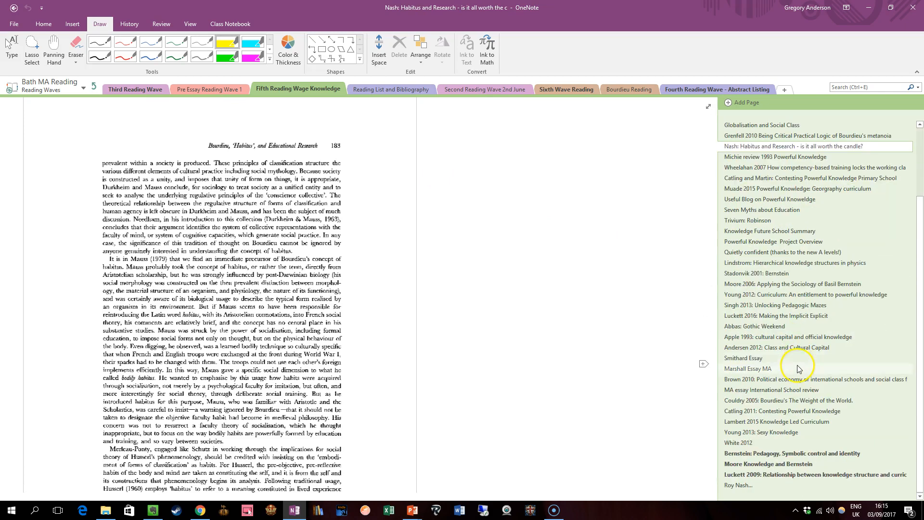
left_click(564, 91)
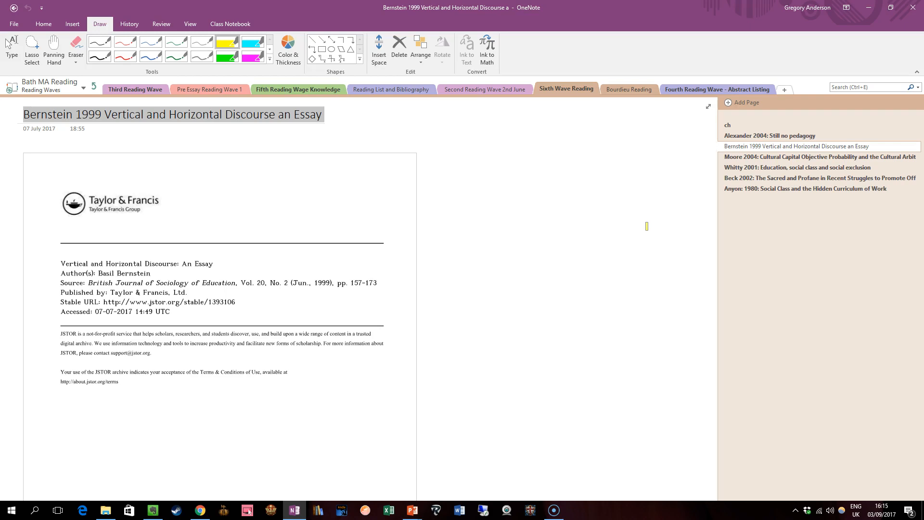
Step: Search all notebooks for "nash"
left_click(848, 87)
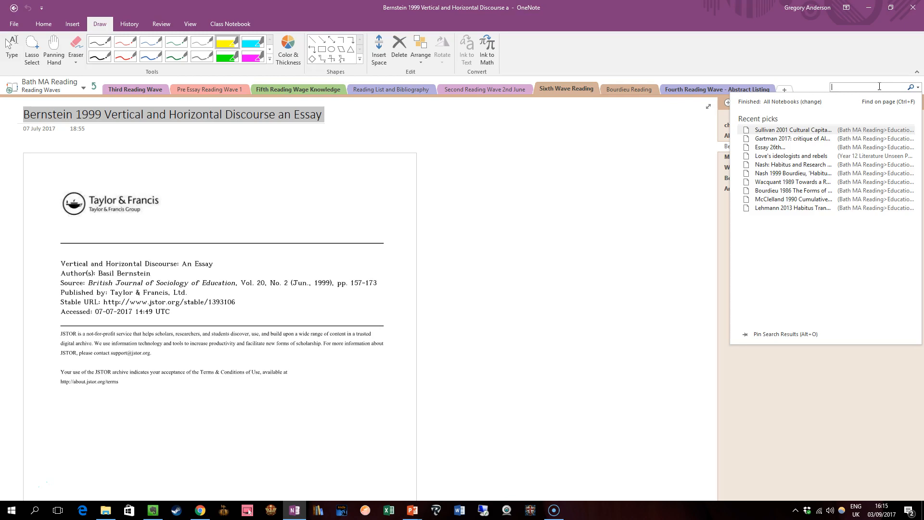
type("nash")
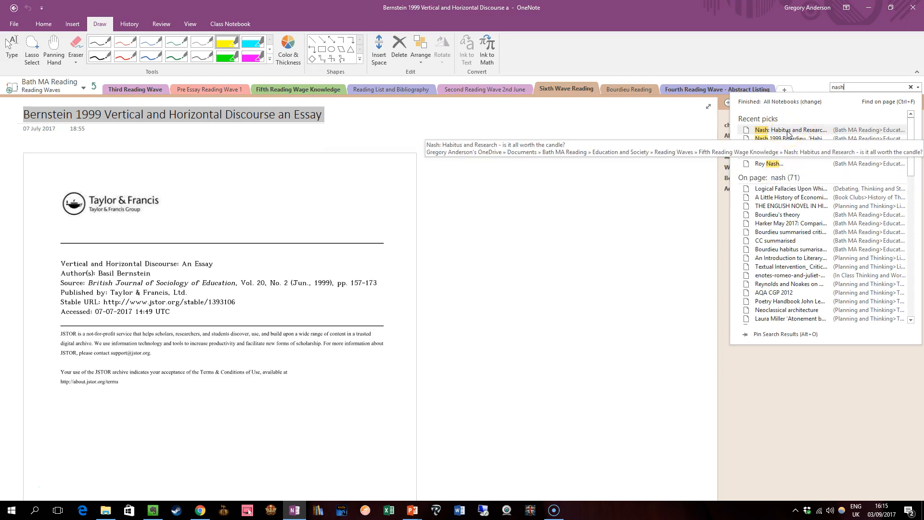
Step: Search all notebooks for "duma" and open the page "Cultural capital: strengths, weaknesses and two advancements" from the results
left_click(855, 87)
type("duma")
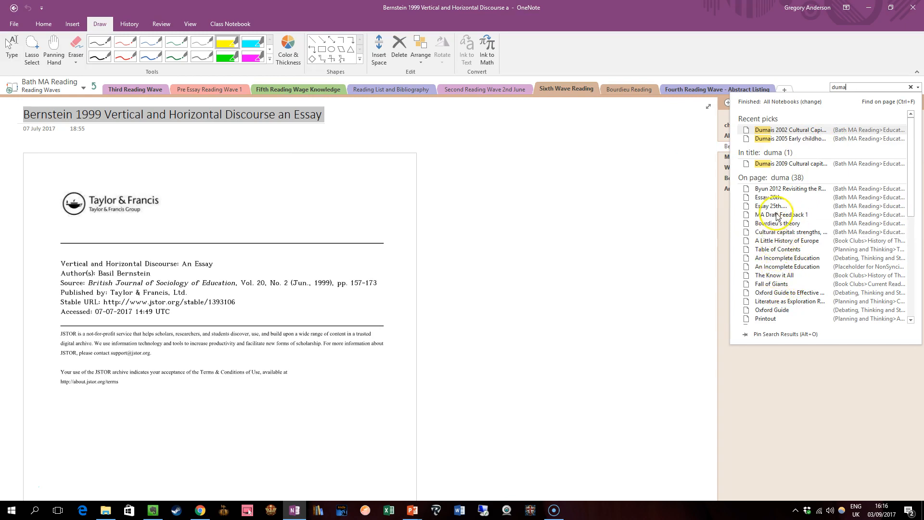
left_click(774, 232)
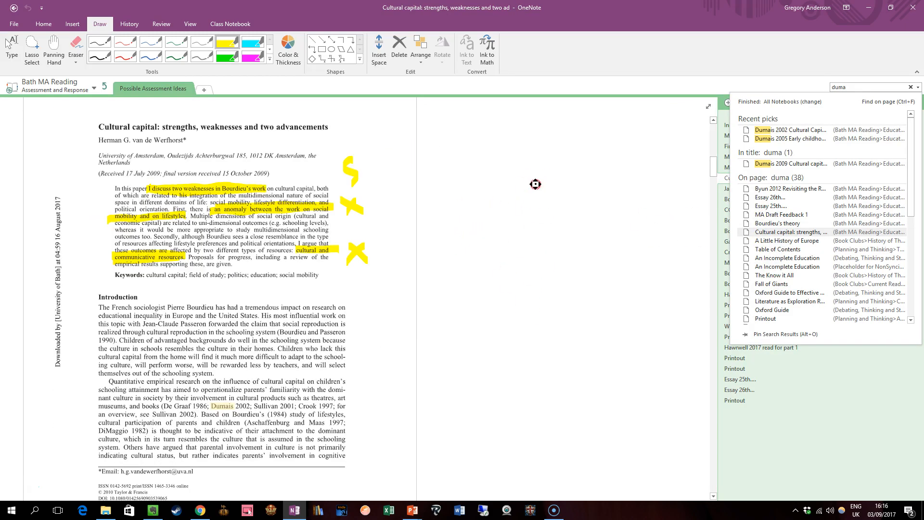
scroll(558, 220, "down", 10)
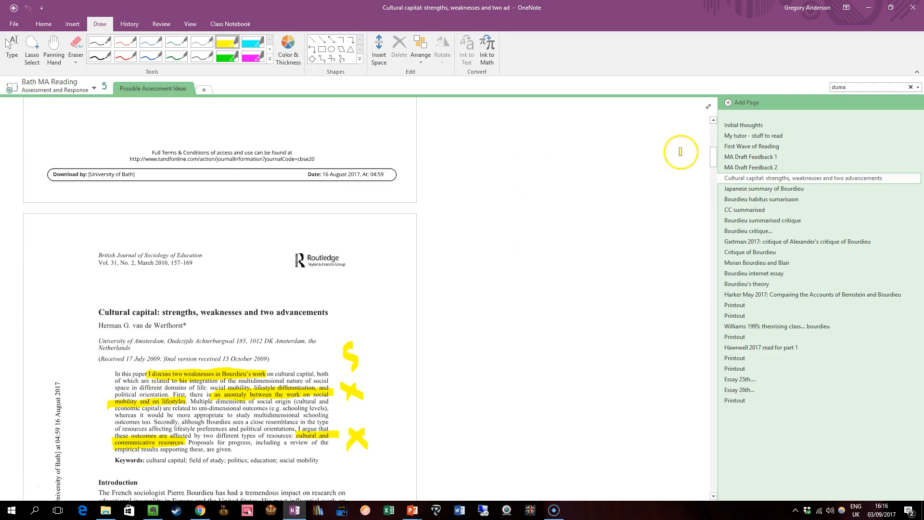
Step: Find "cultural" on the current page, step forward to the fifth match and look over the other occurrences in the article
left_click(846, 87)
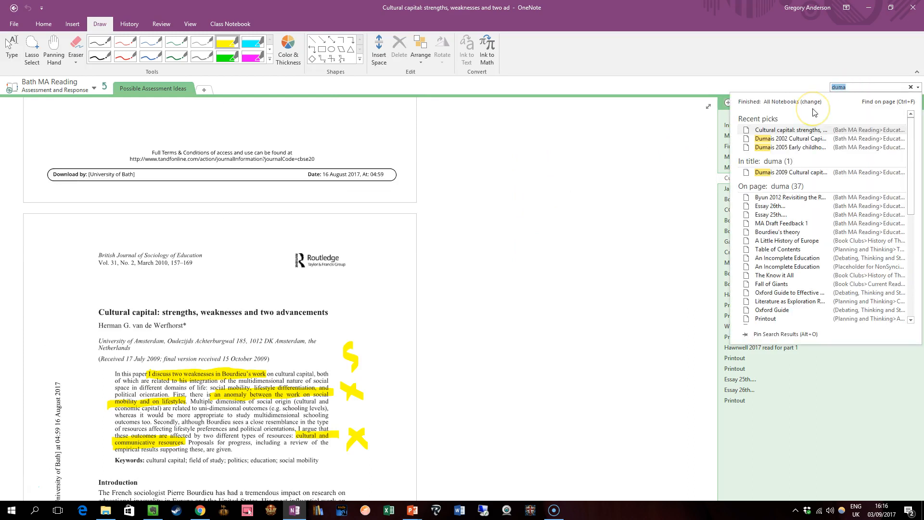
key("ctrl+f")
type("cultural")
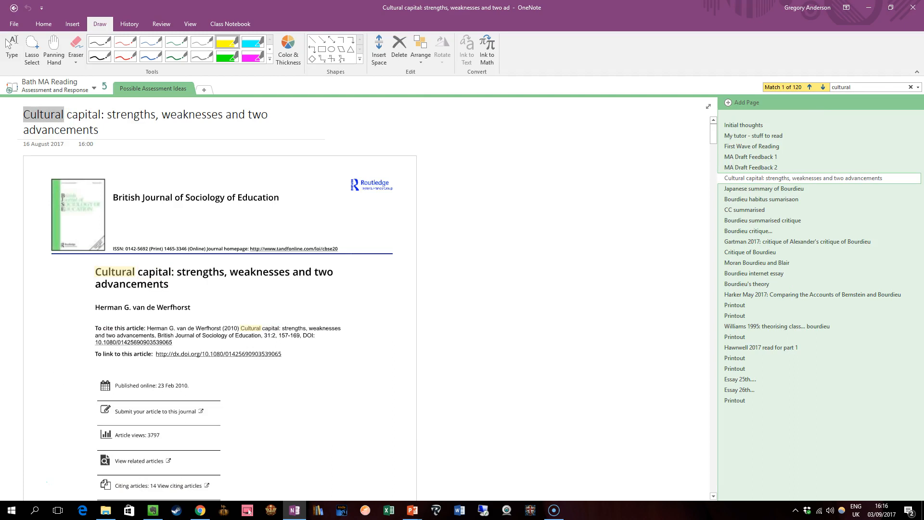
left_click(822, 87)
left_click(822, 87)
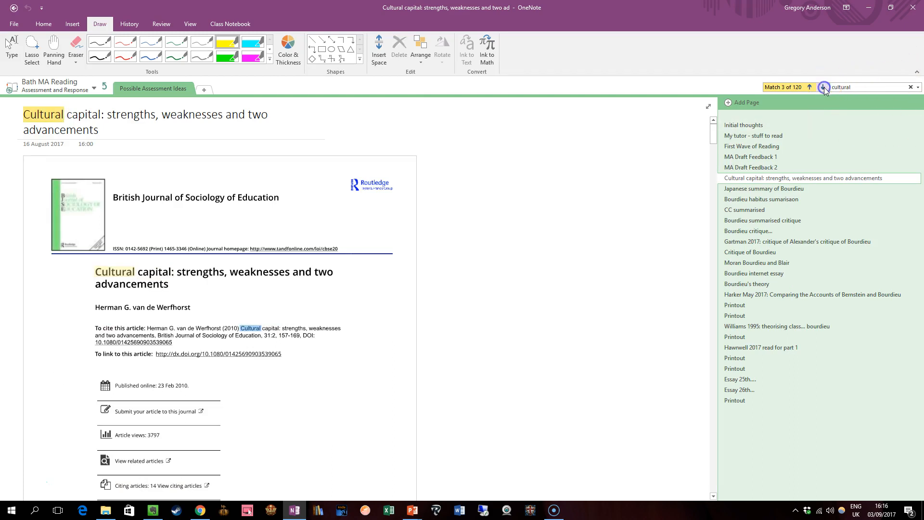
left_click(823, 87)
left_click(822, 87)
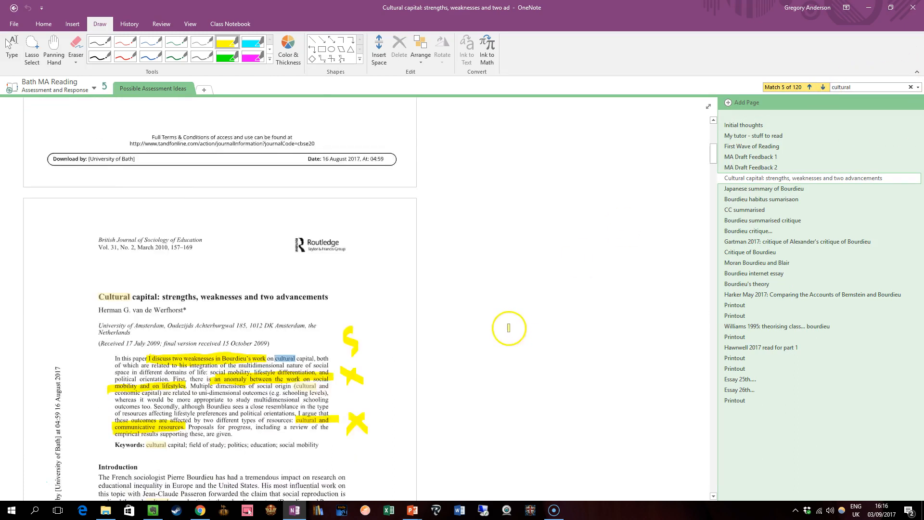
scroll(508, 328, "down", 3)
scroll(302, 330, "down", 20)
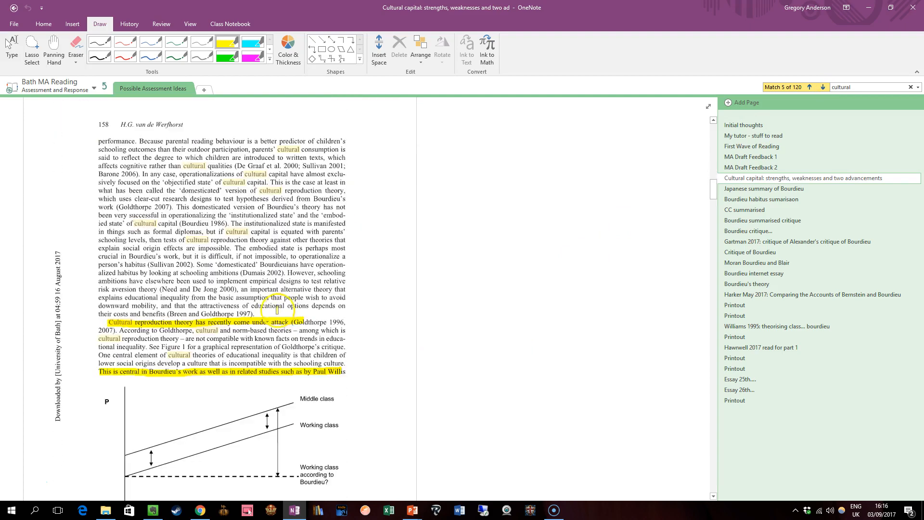
scroll(270, 355, "down", 20)
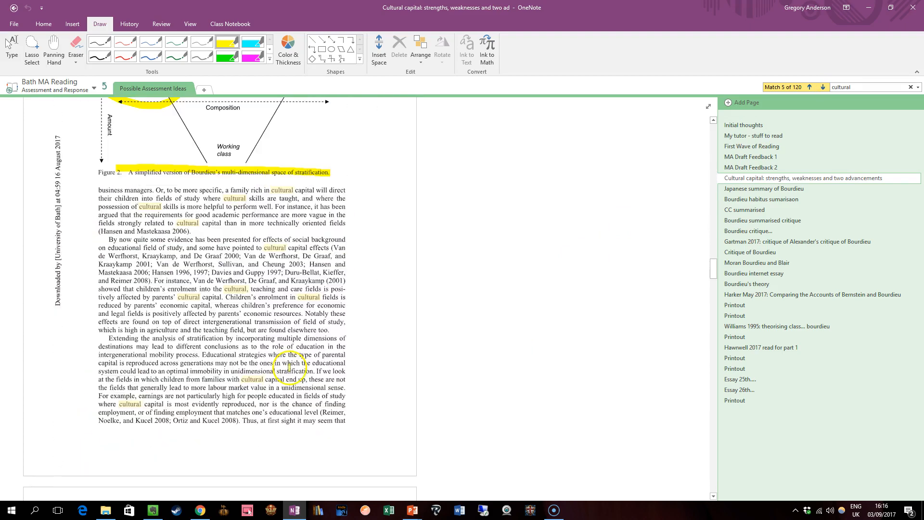
scroll(289, 366, "up", 12)
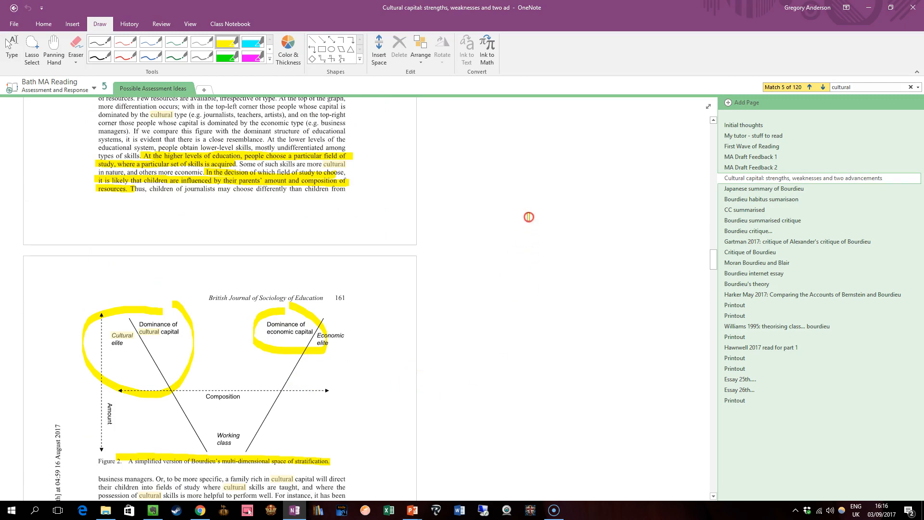
scroll(532, 340, "up", 20)
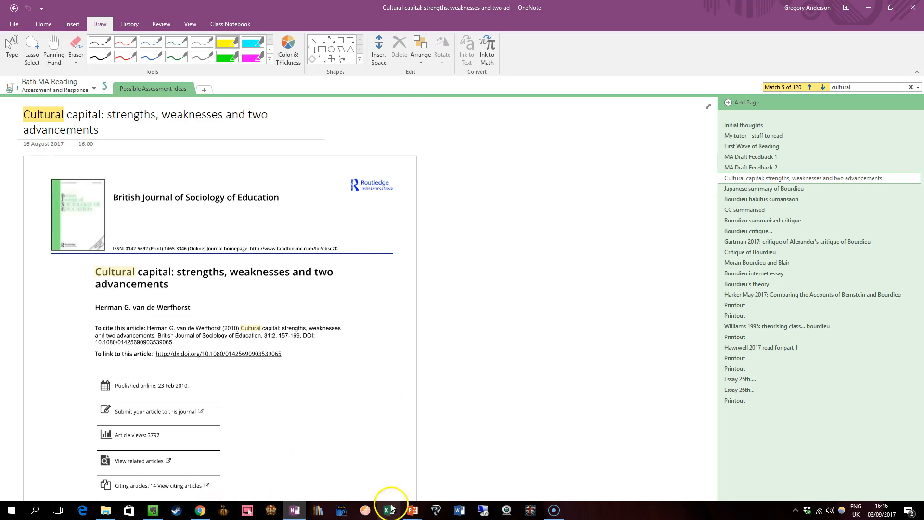
Step: Switch to the OneNote 2017 presentation in PowerPoint and start the slide show from slide 4, "You can begin now if you wish…"
mouse_move(412, 509)
left_click(314, 465)
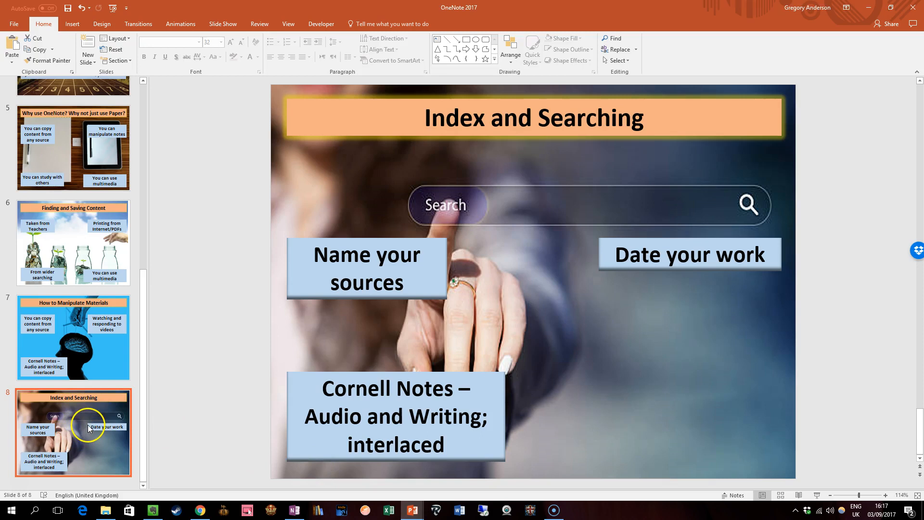
scroll(82, 432, "up", 8)
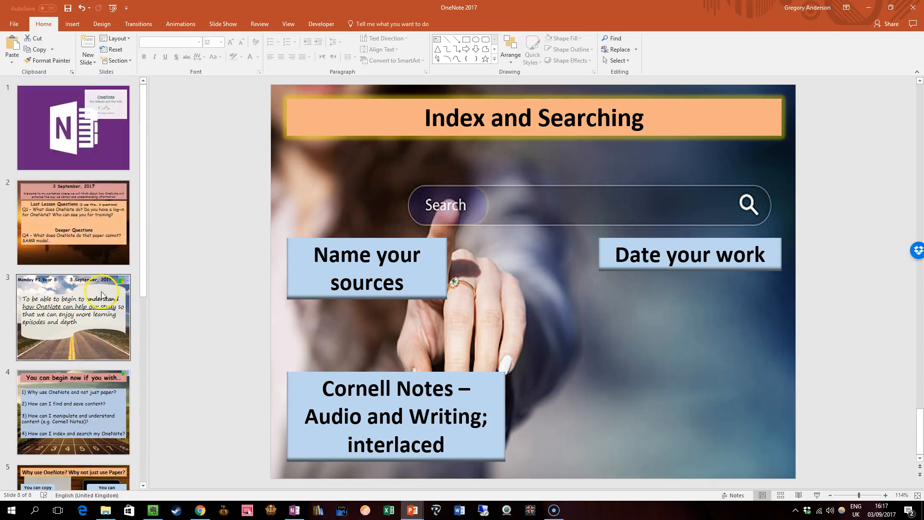
left_click(85, 414)
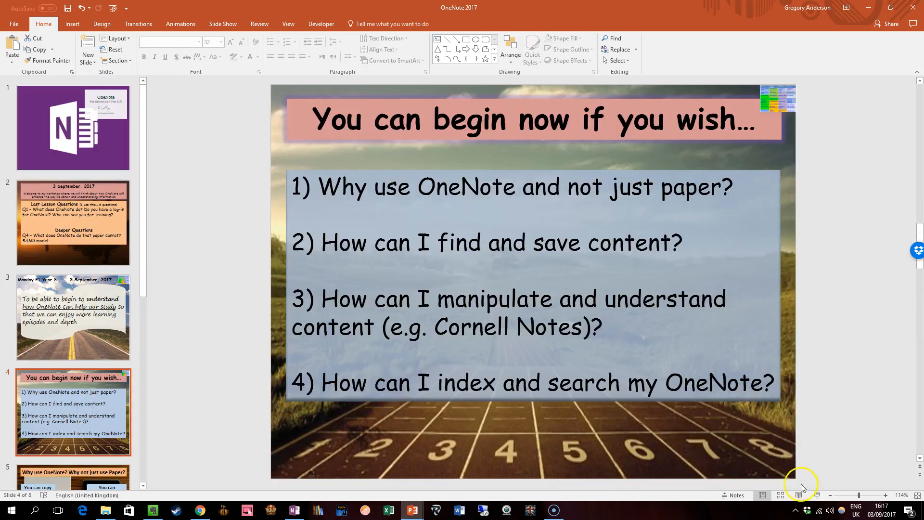
left_click(817, 495)
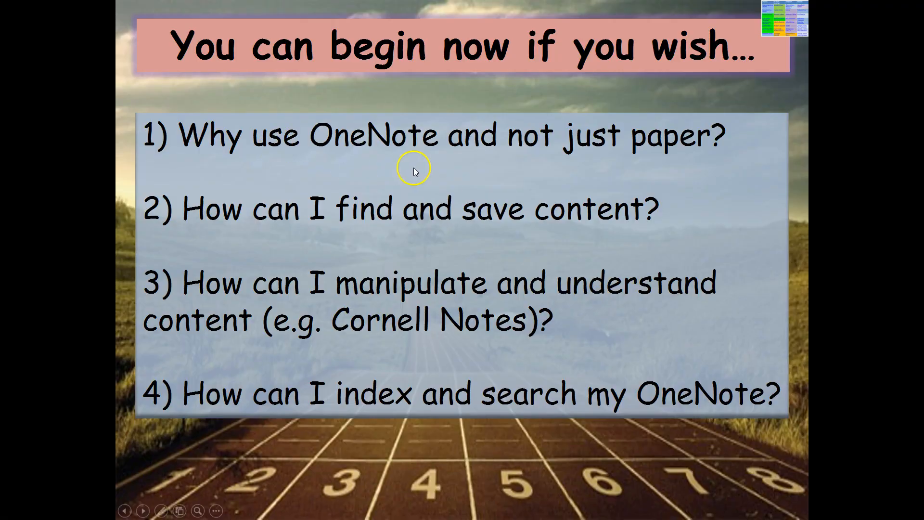